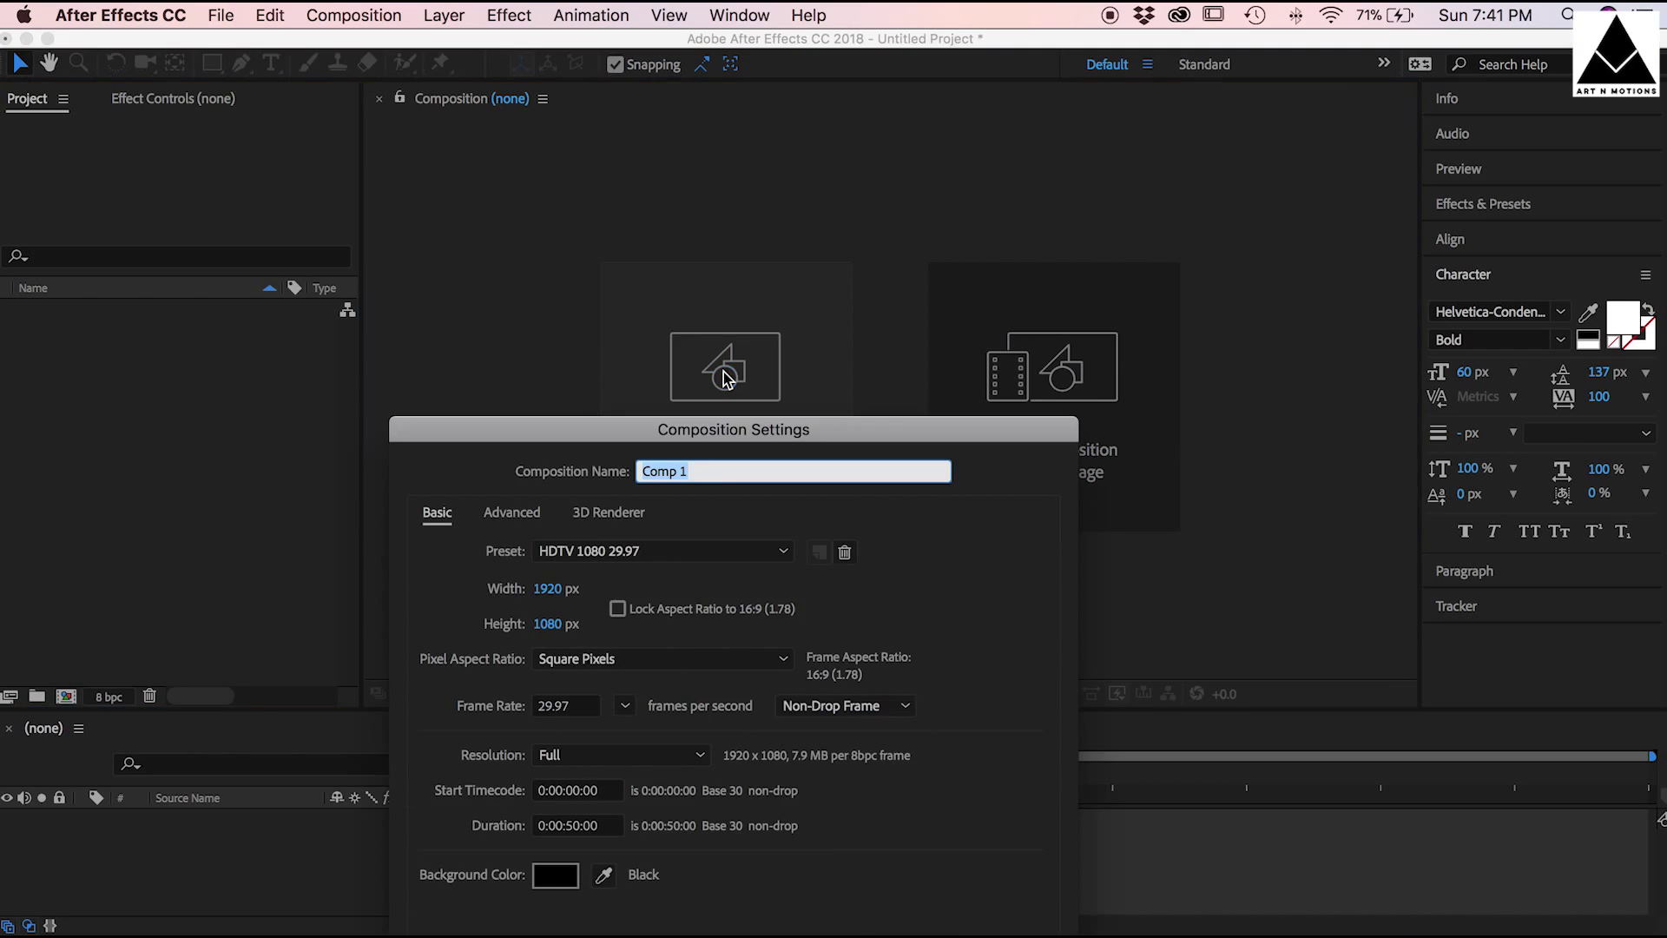
Step: Create the 1920×1080 'Flag Animation' composition with a 20-second duration
left_click_drag(667, 434, 685, 242)
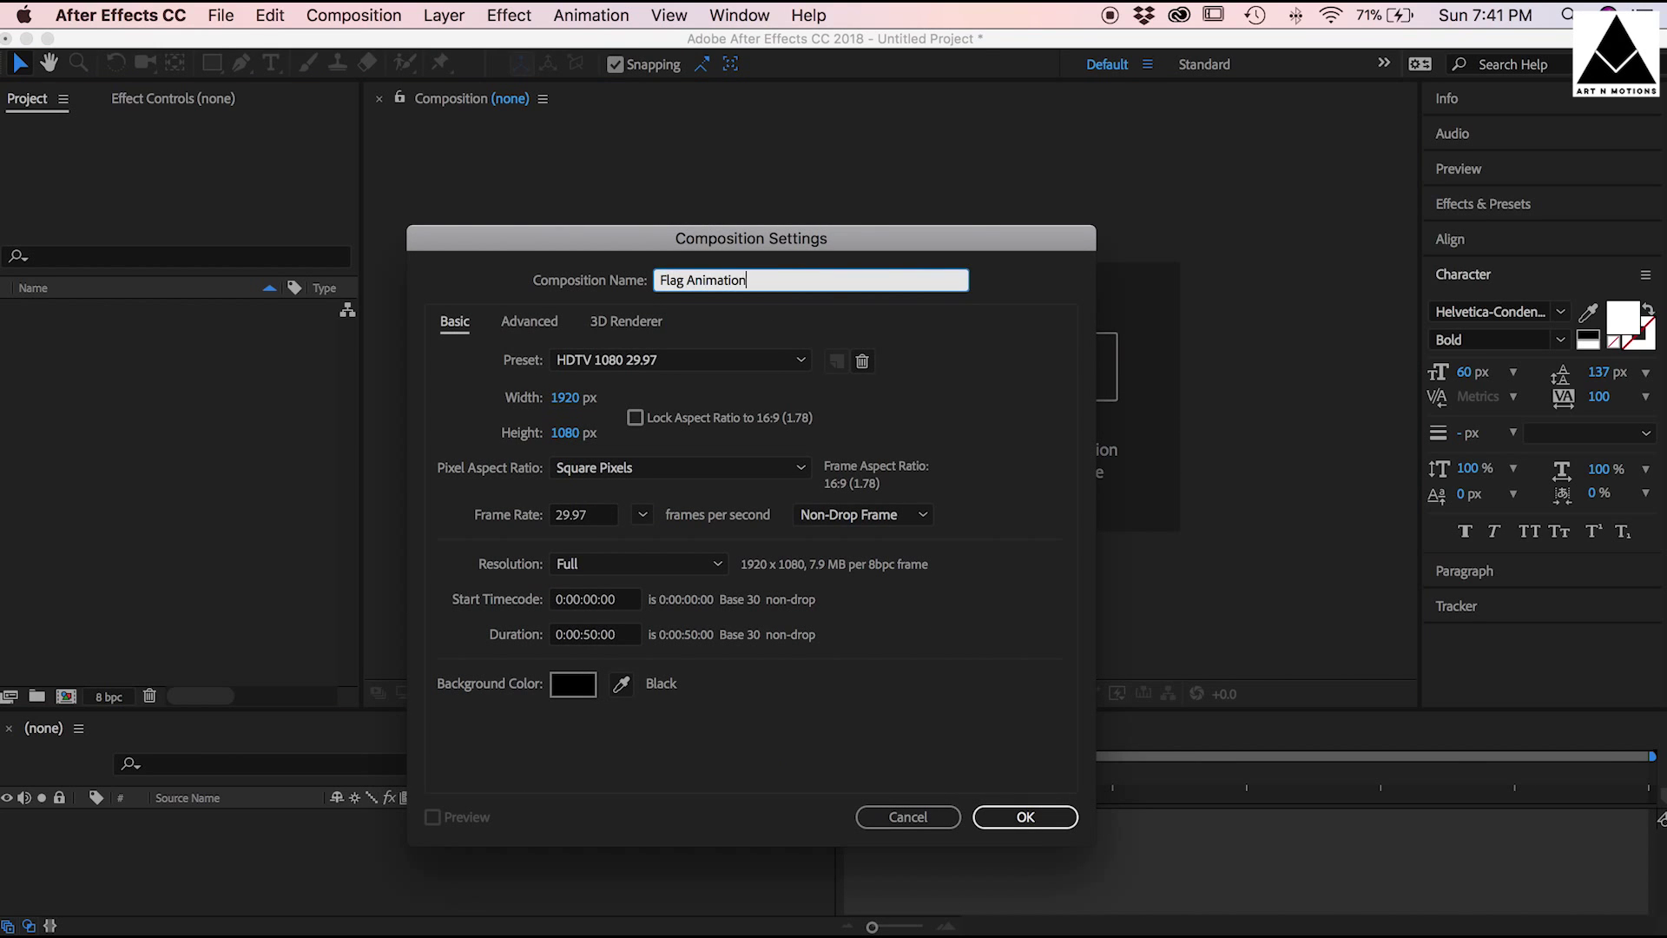
left_click(585, 638)
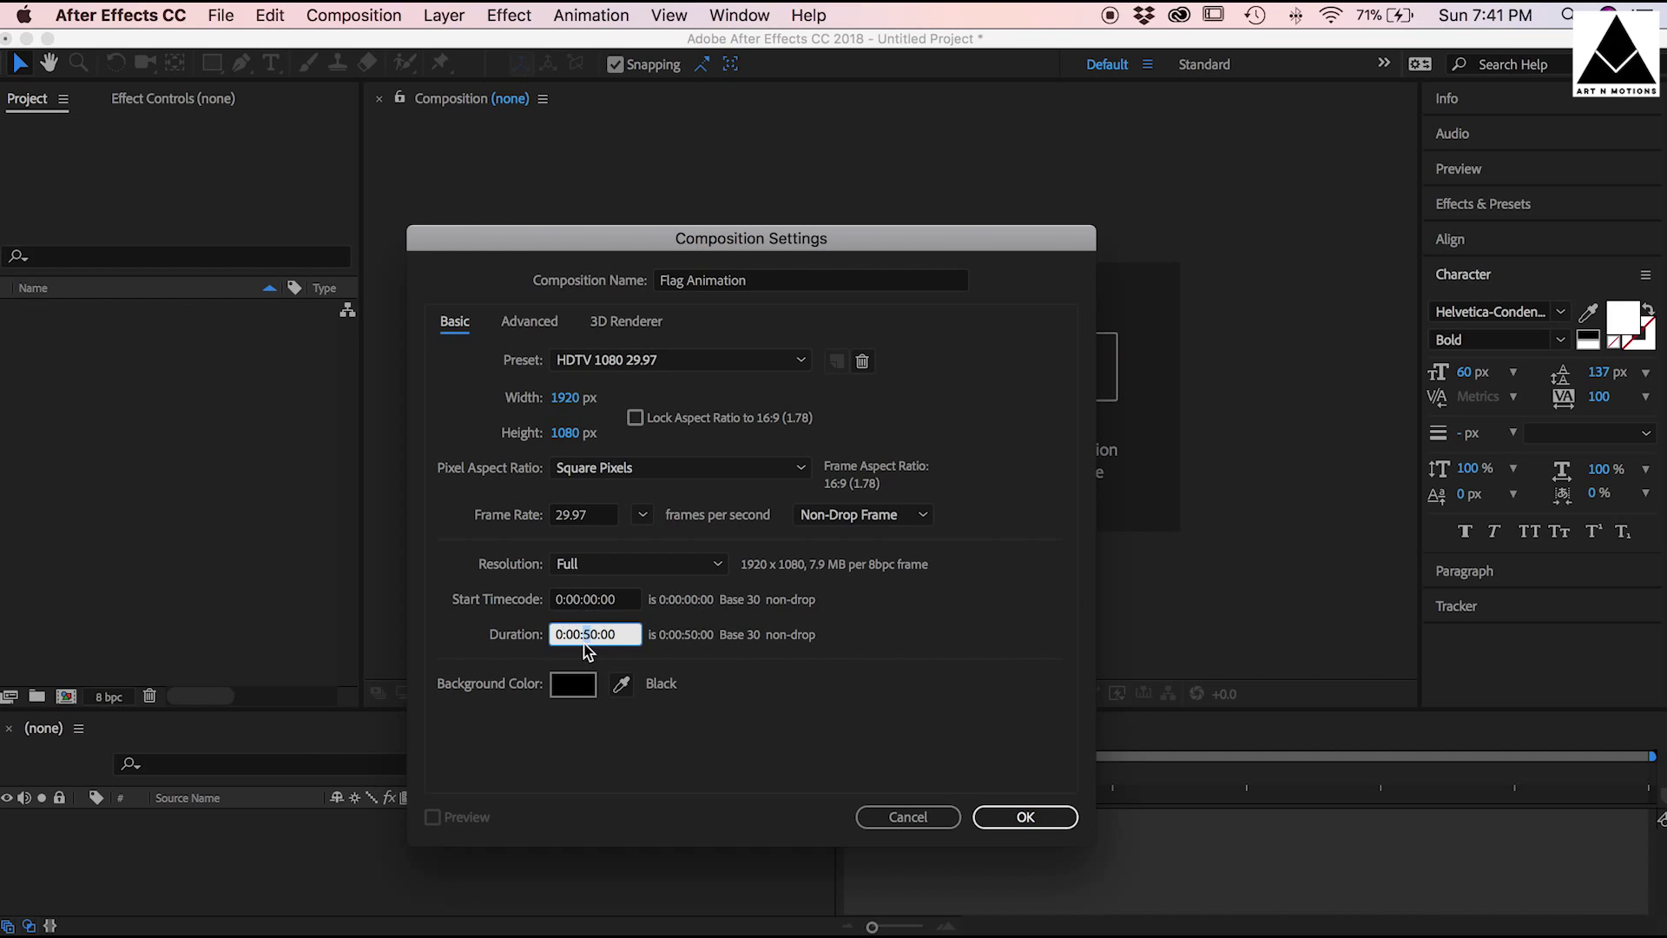
type("2")
left_click(1025, 816)
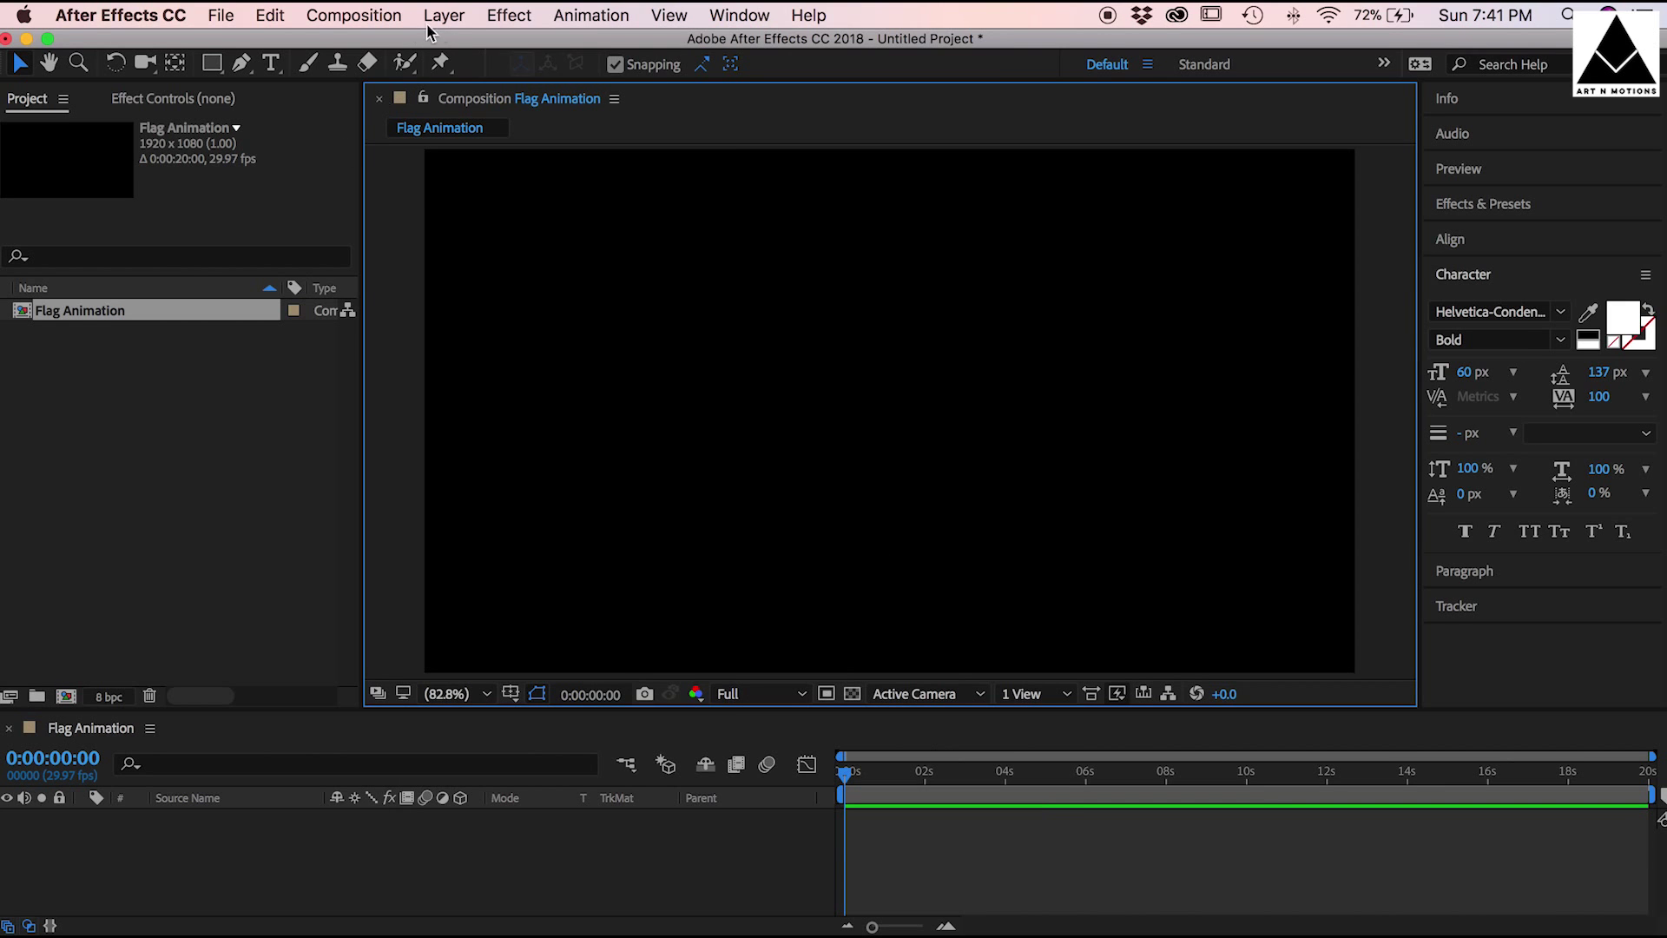
Step: Add a new solid layer and apply Gradient Ramp to it
left_click(444, 15)
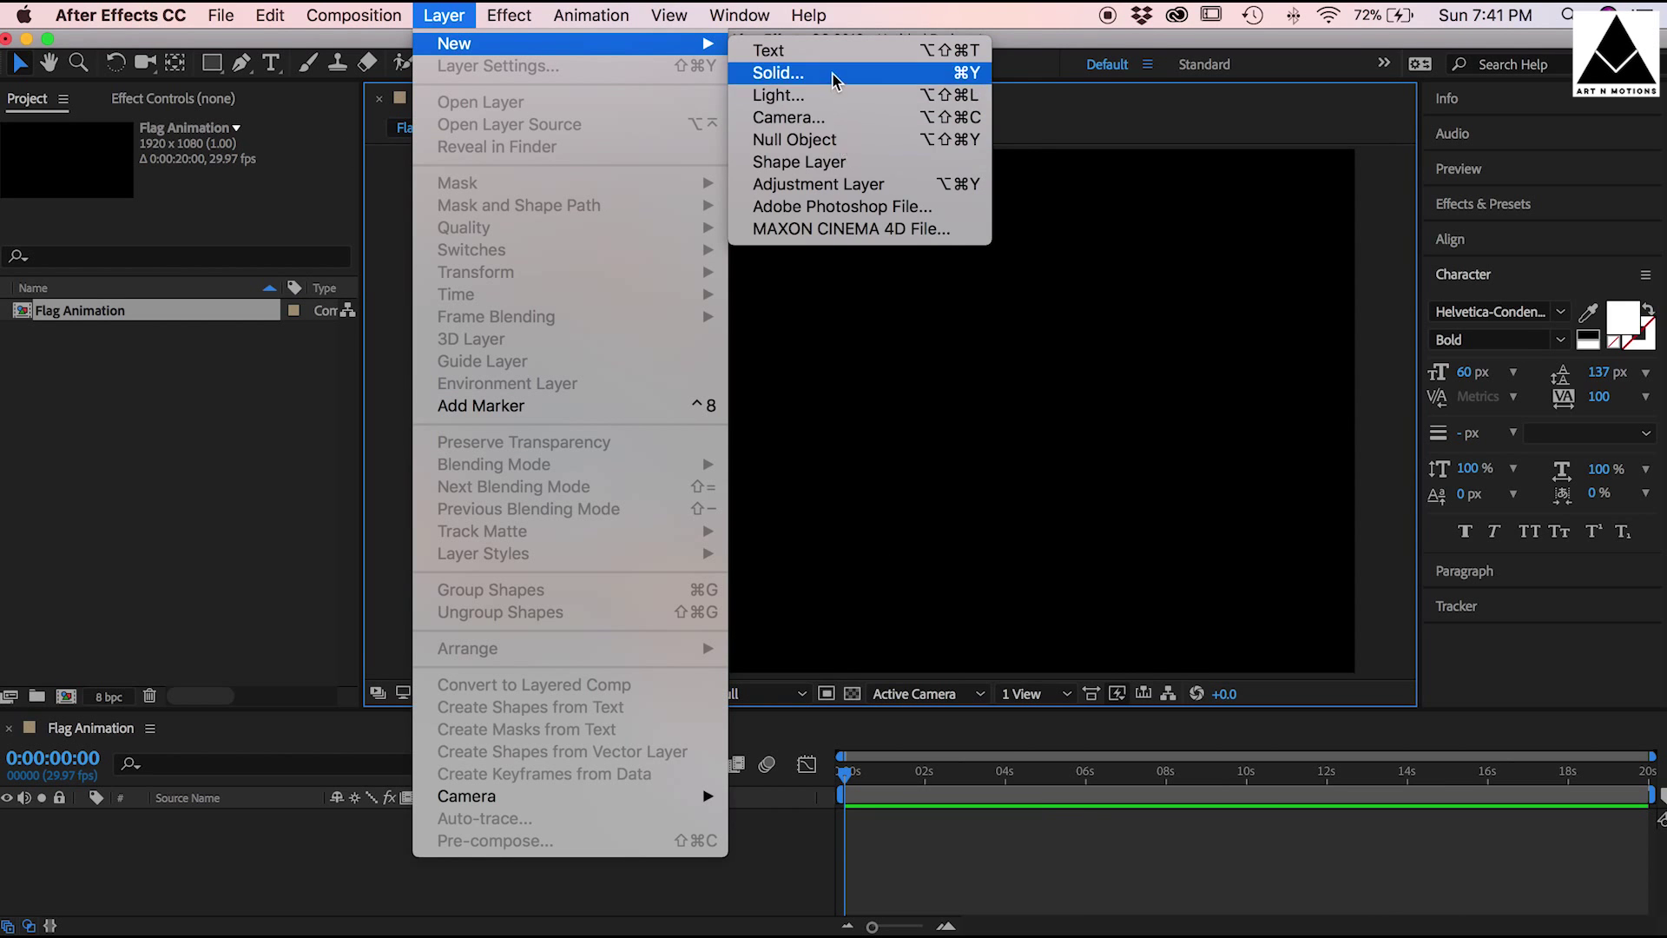
left_click(834, 77)
left_click(728, 495)
left_click(508, 16)
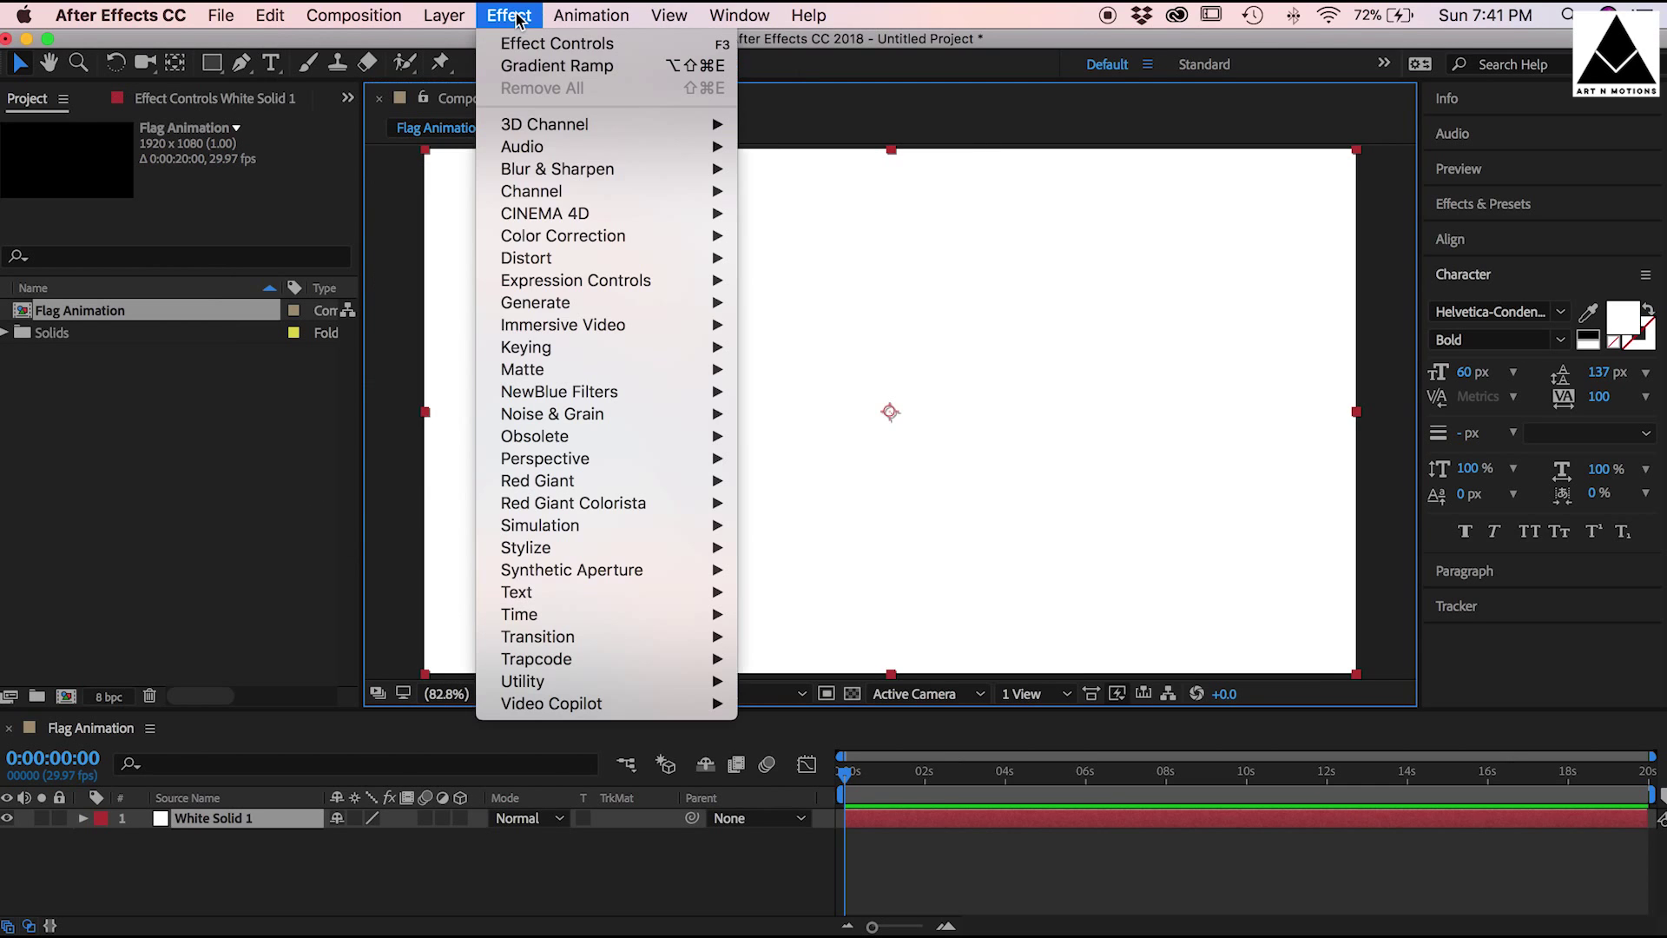
left_click(818, 681)
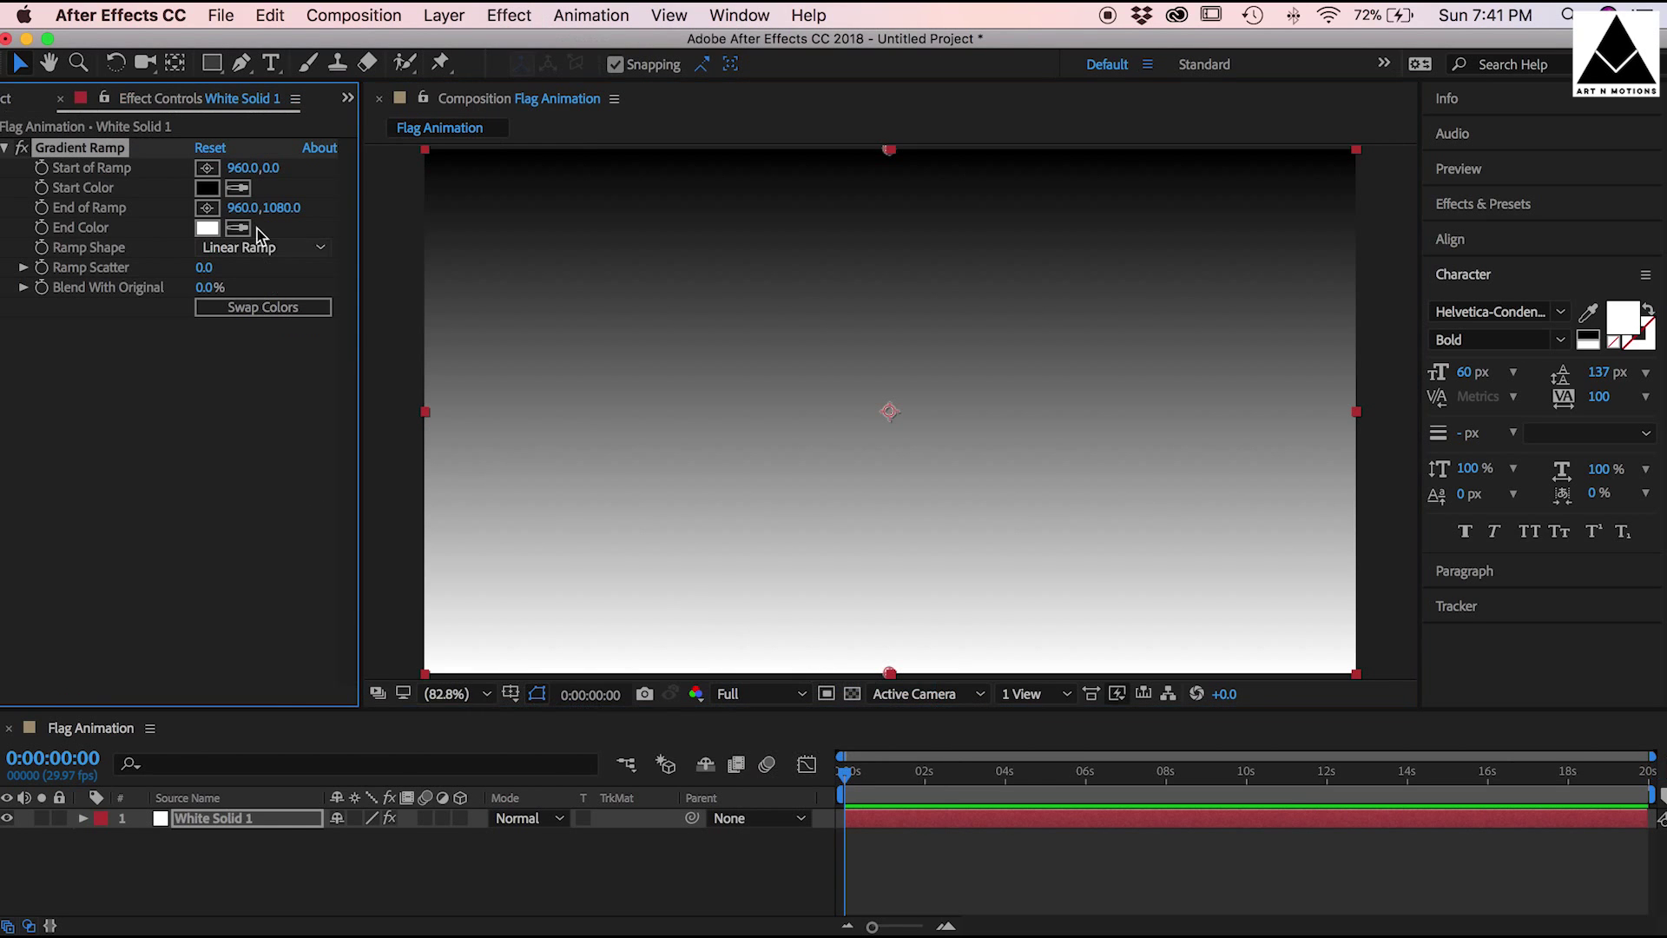
Step: Set the Gradient Ramp start colour to bright blue
left_click(206, 187)
left_click(411, 816)
left_click(384, 697)
left_click_drag(412, 815, 414, 830)
left_click(599, 695)
Step: Set the Gradient Ramp end colour to pale cyan and collapse the effect
left_click(206, 227)
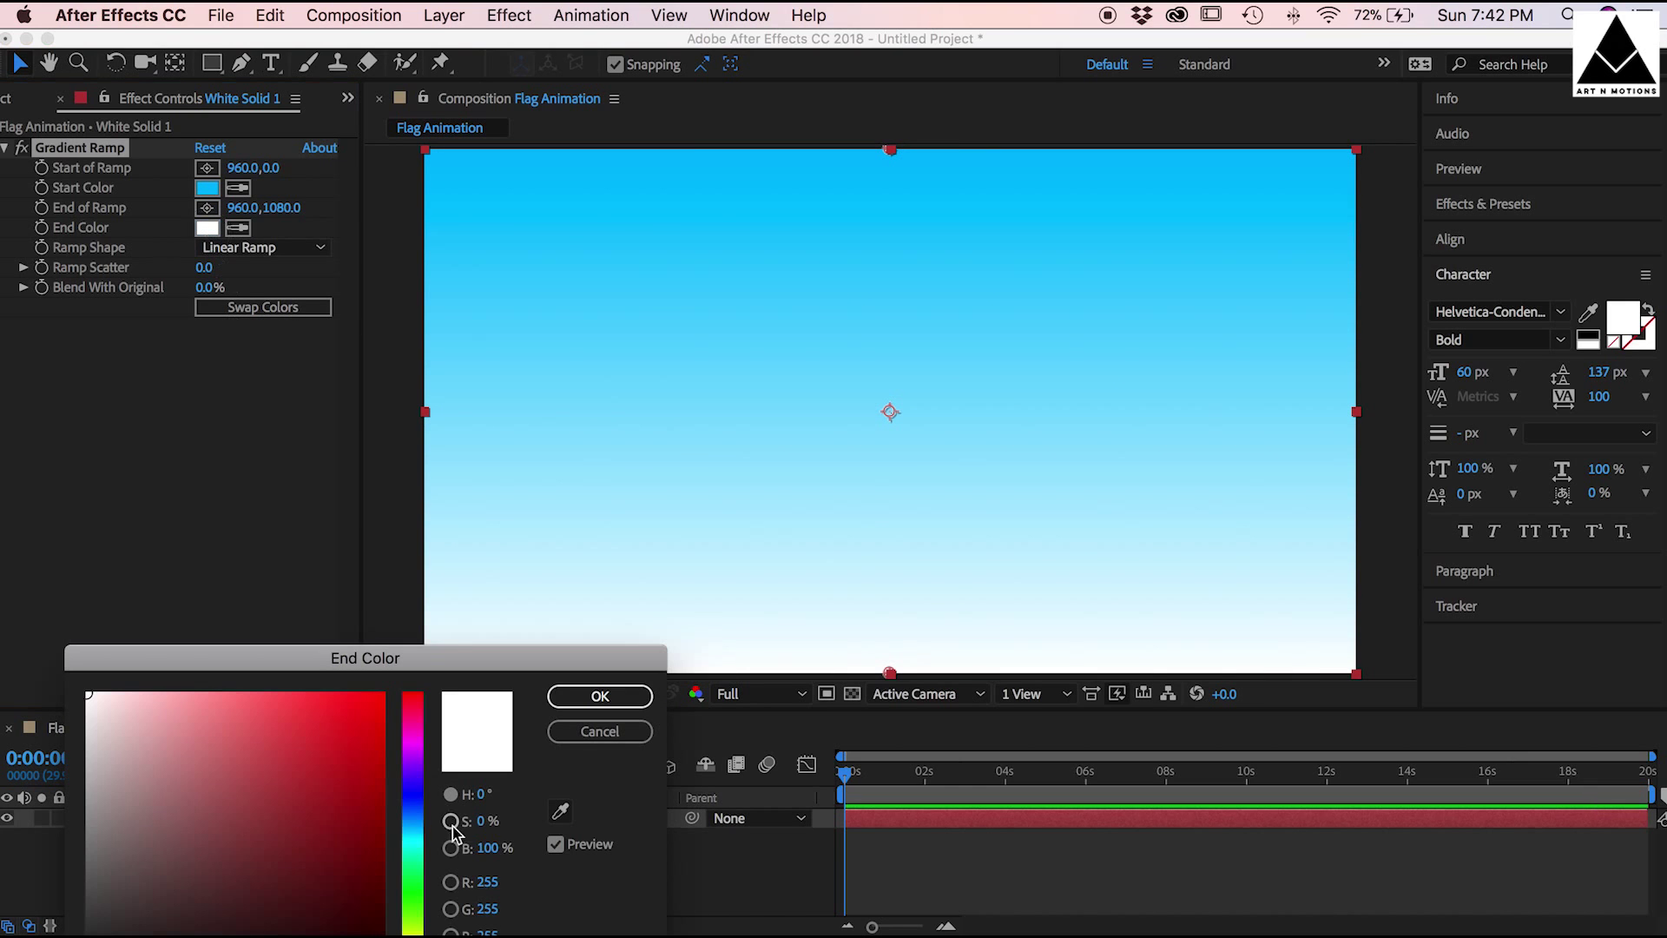
left_click(412, 828)
left_click(224, 694)
left_click_drag(410, 821, 419, 839)
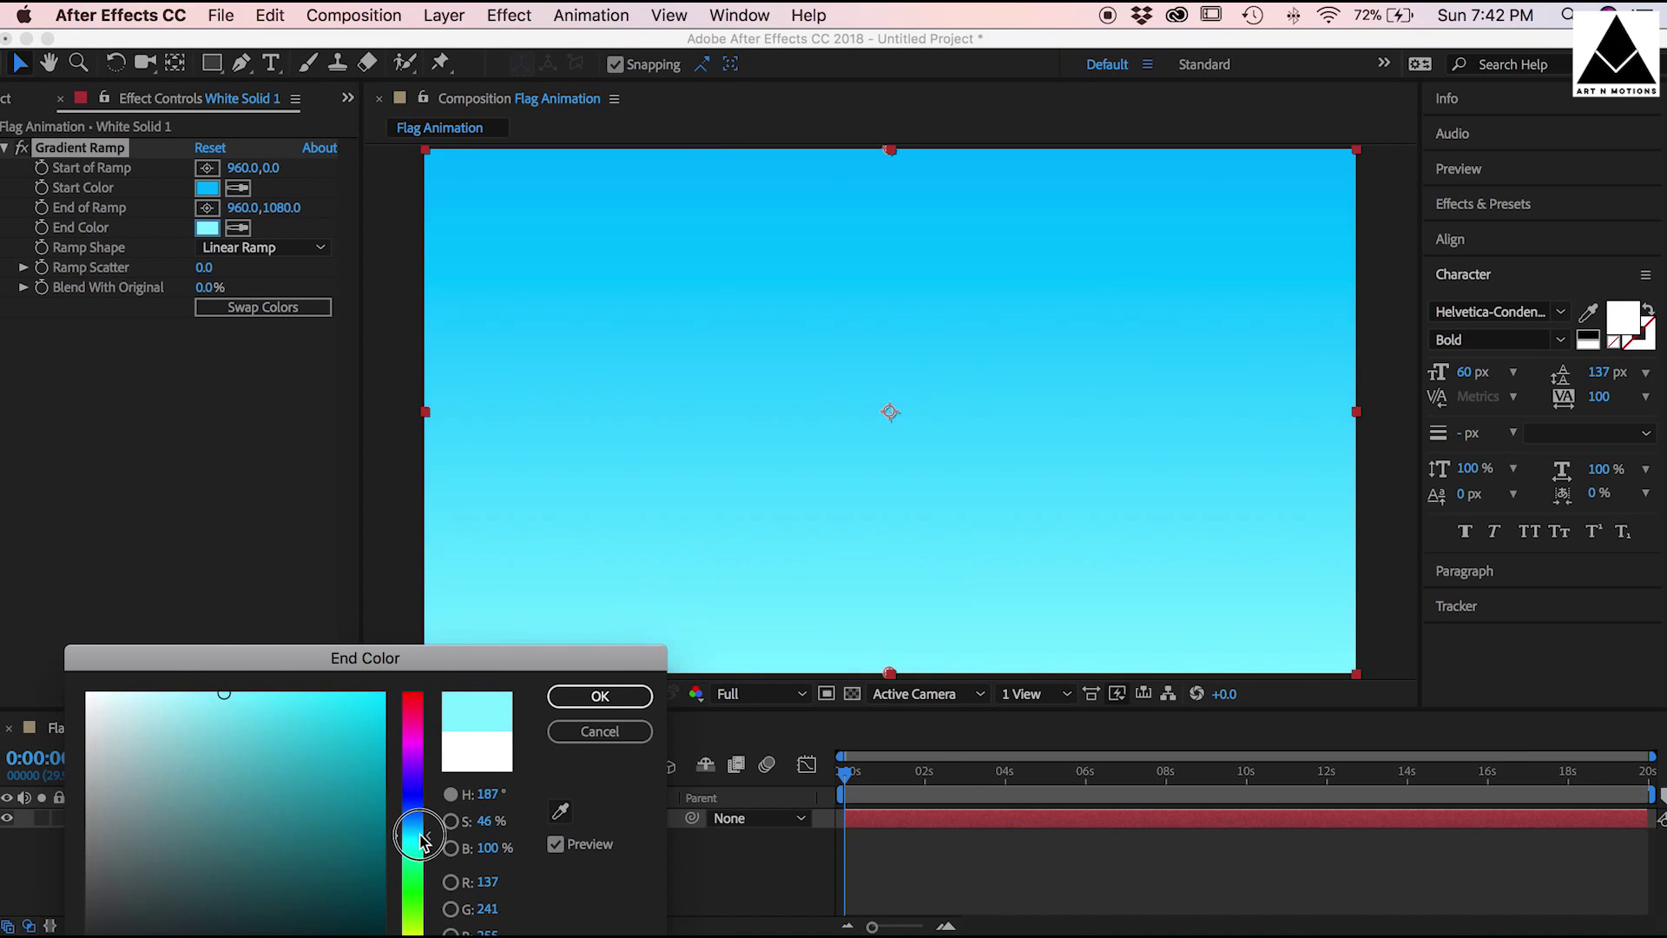
left_click(599, 695)
left_click(7, 148)
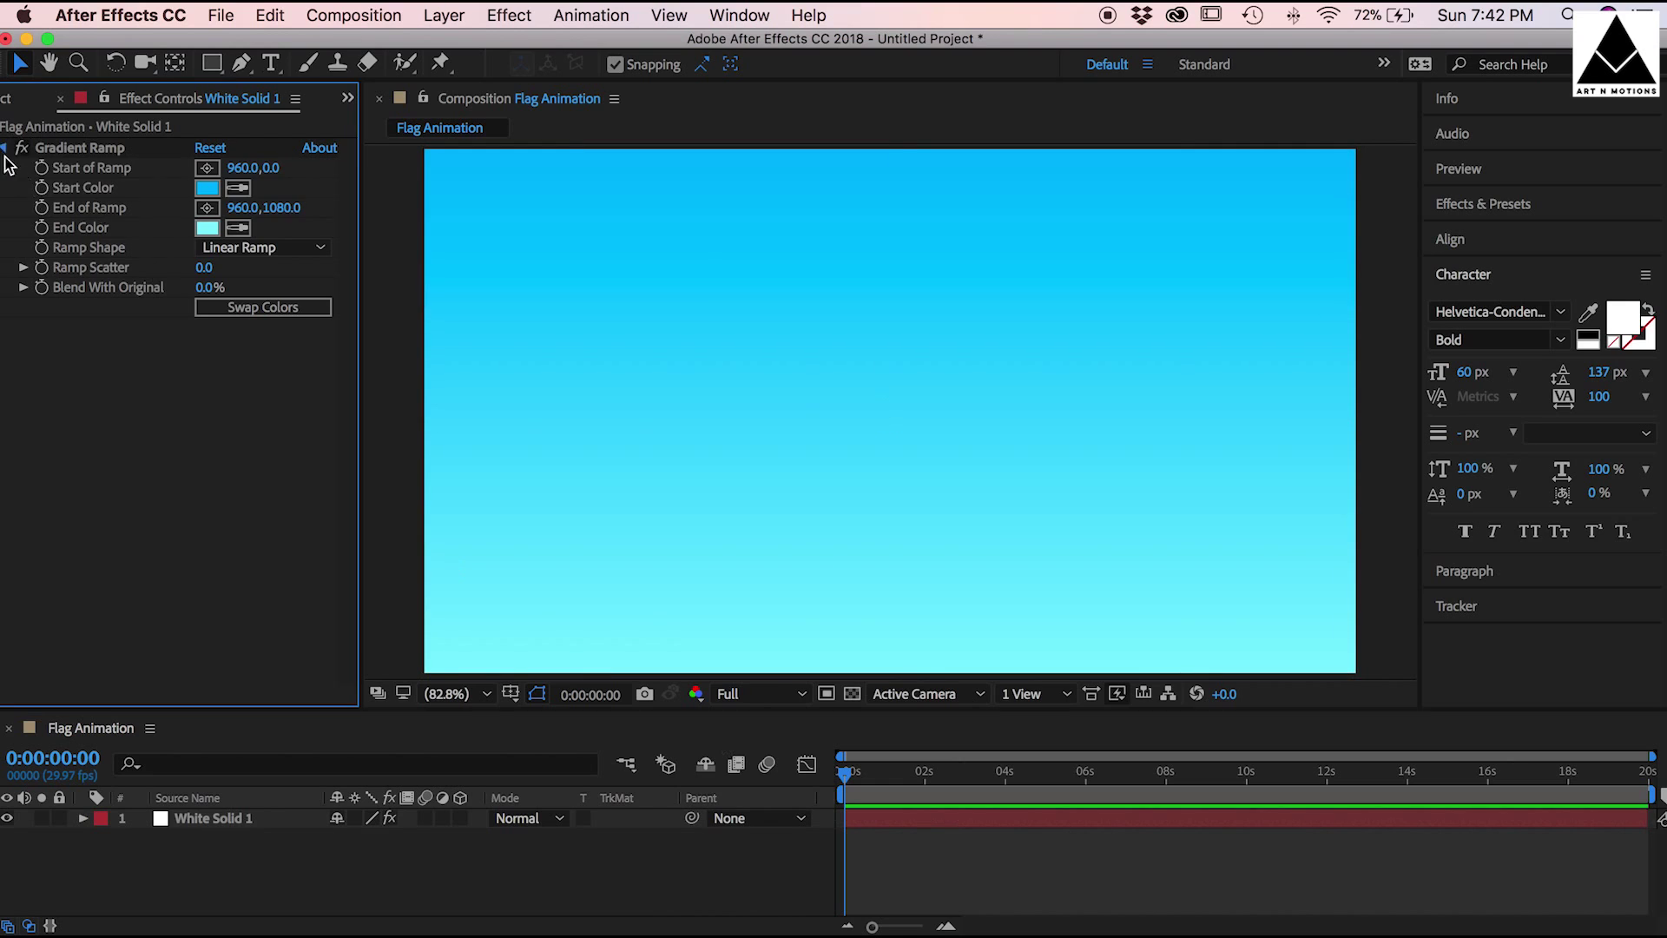
Step: Create a new empty composition named 'Flag'
left_click(369, 25)
left_click(386, 50)
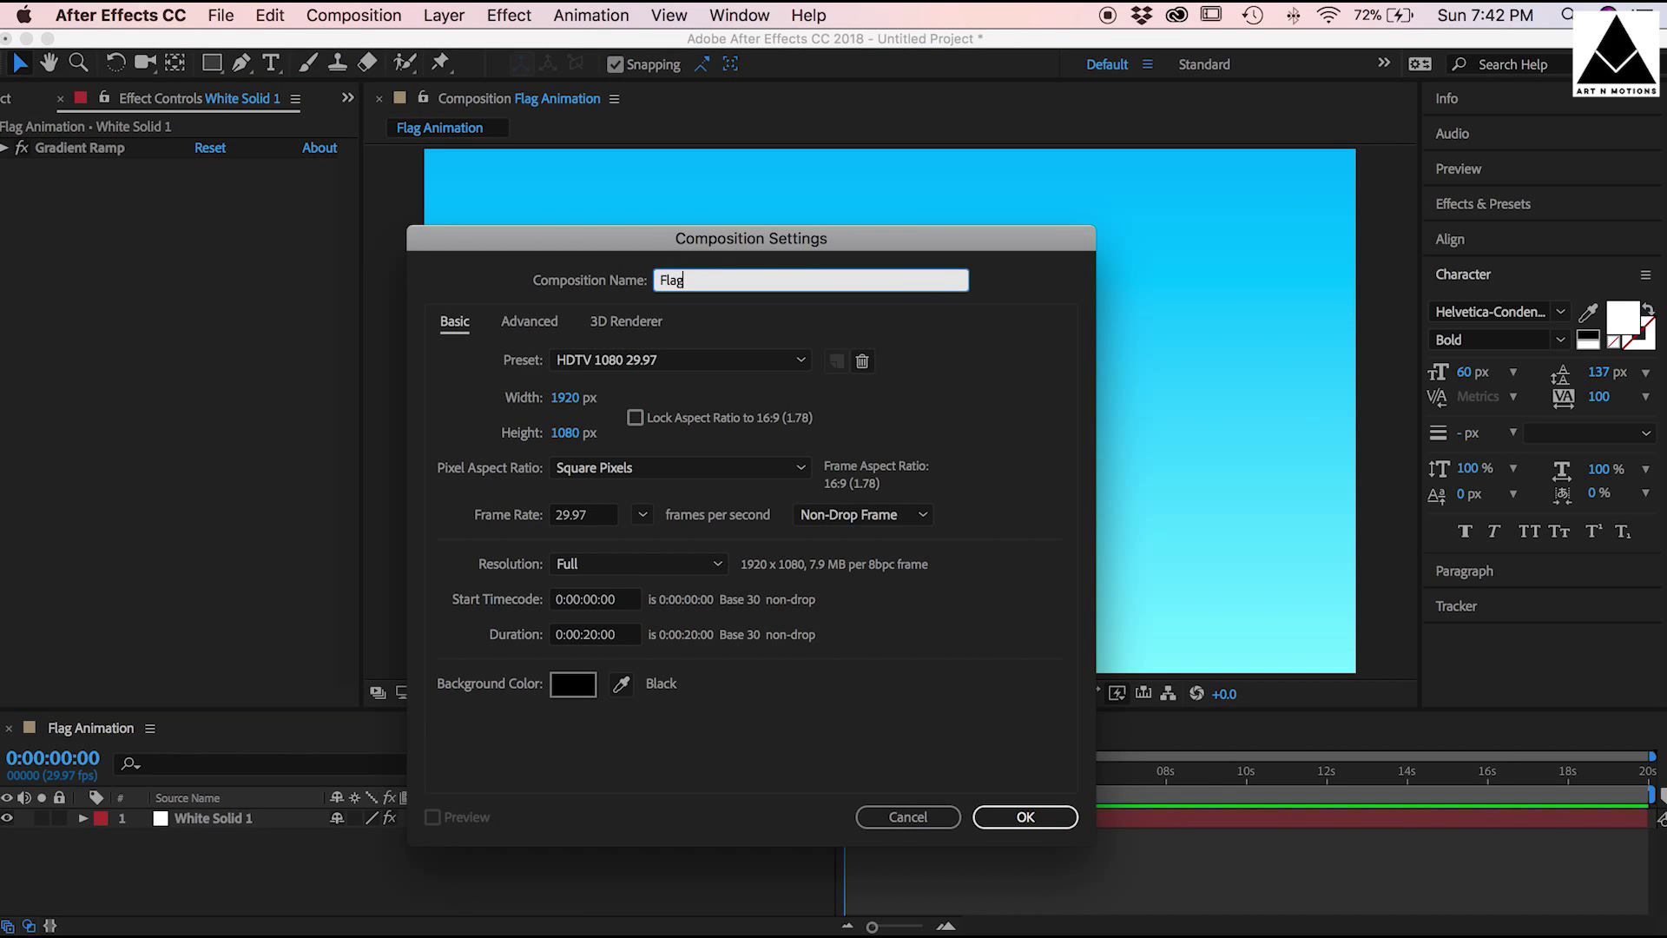
left_click(1004, 817)
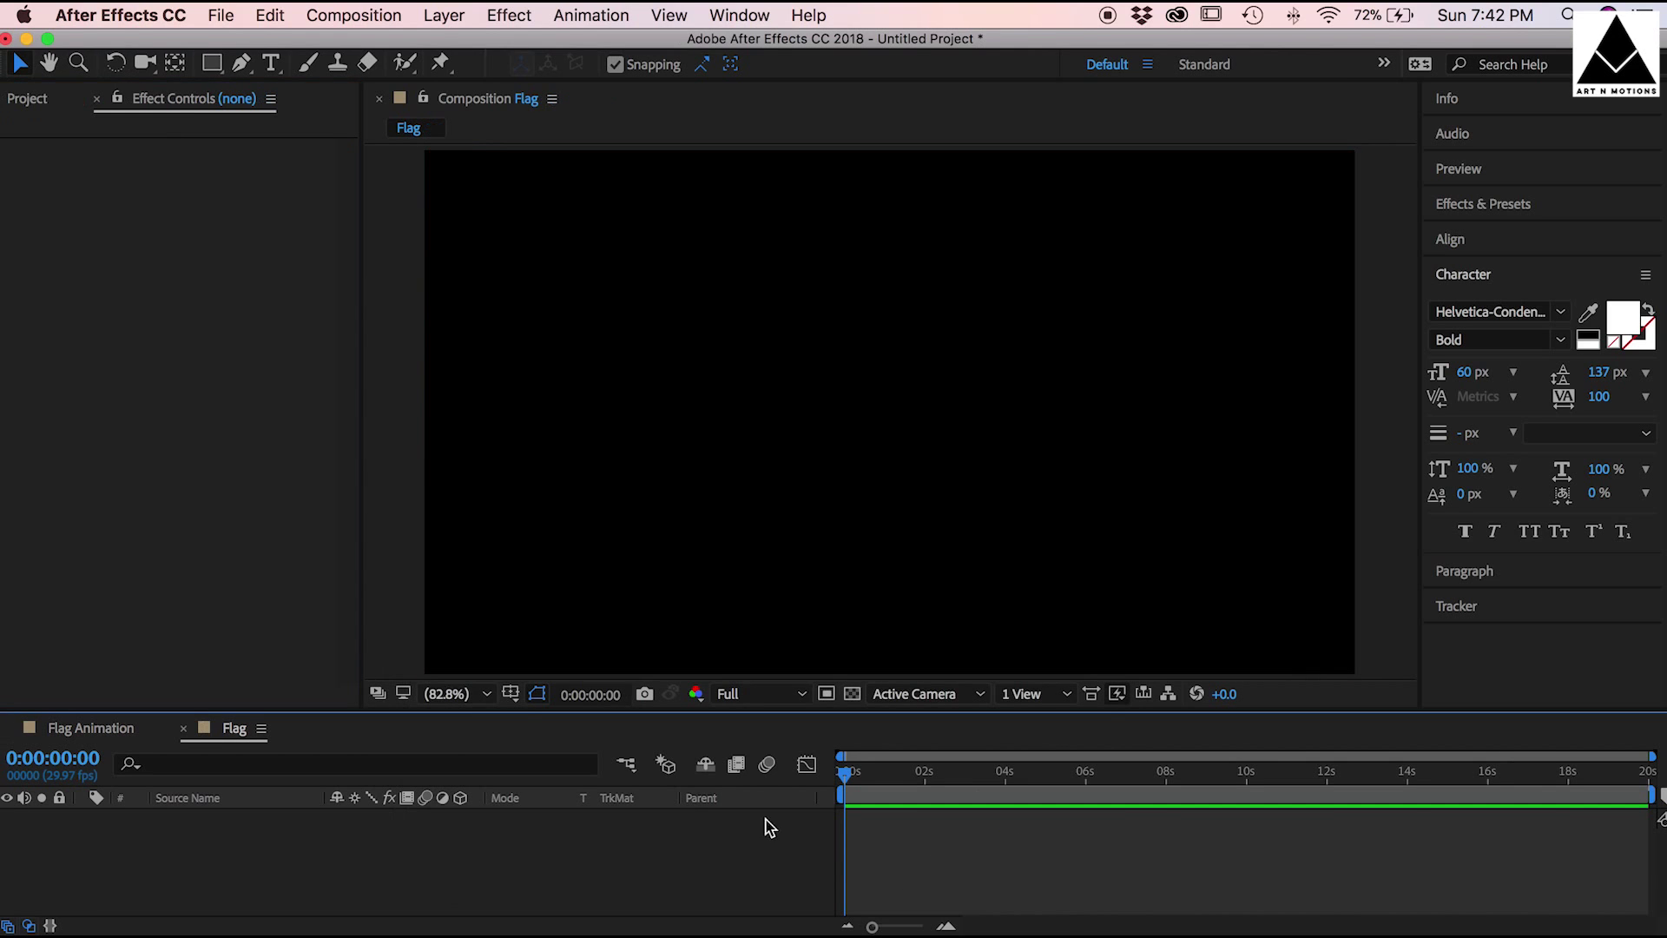
Step: Import India.ai into the Flag comp, then nest Flag inside Flag Animation
left_click(220, 15)
mouse_move(248, 317)
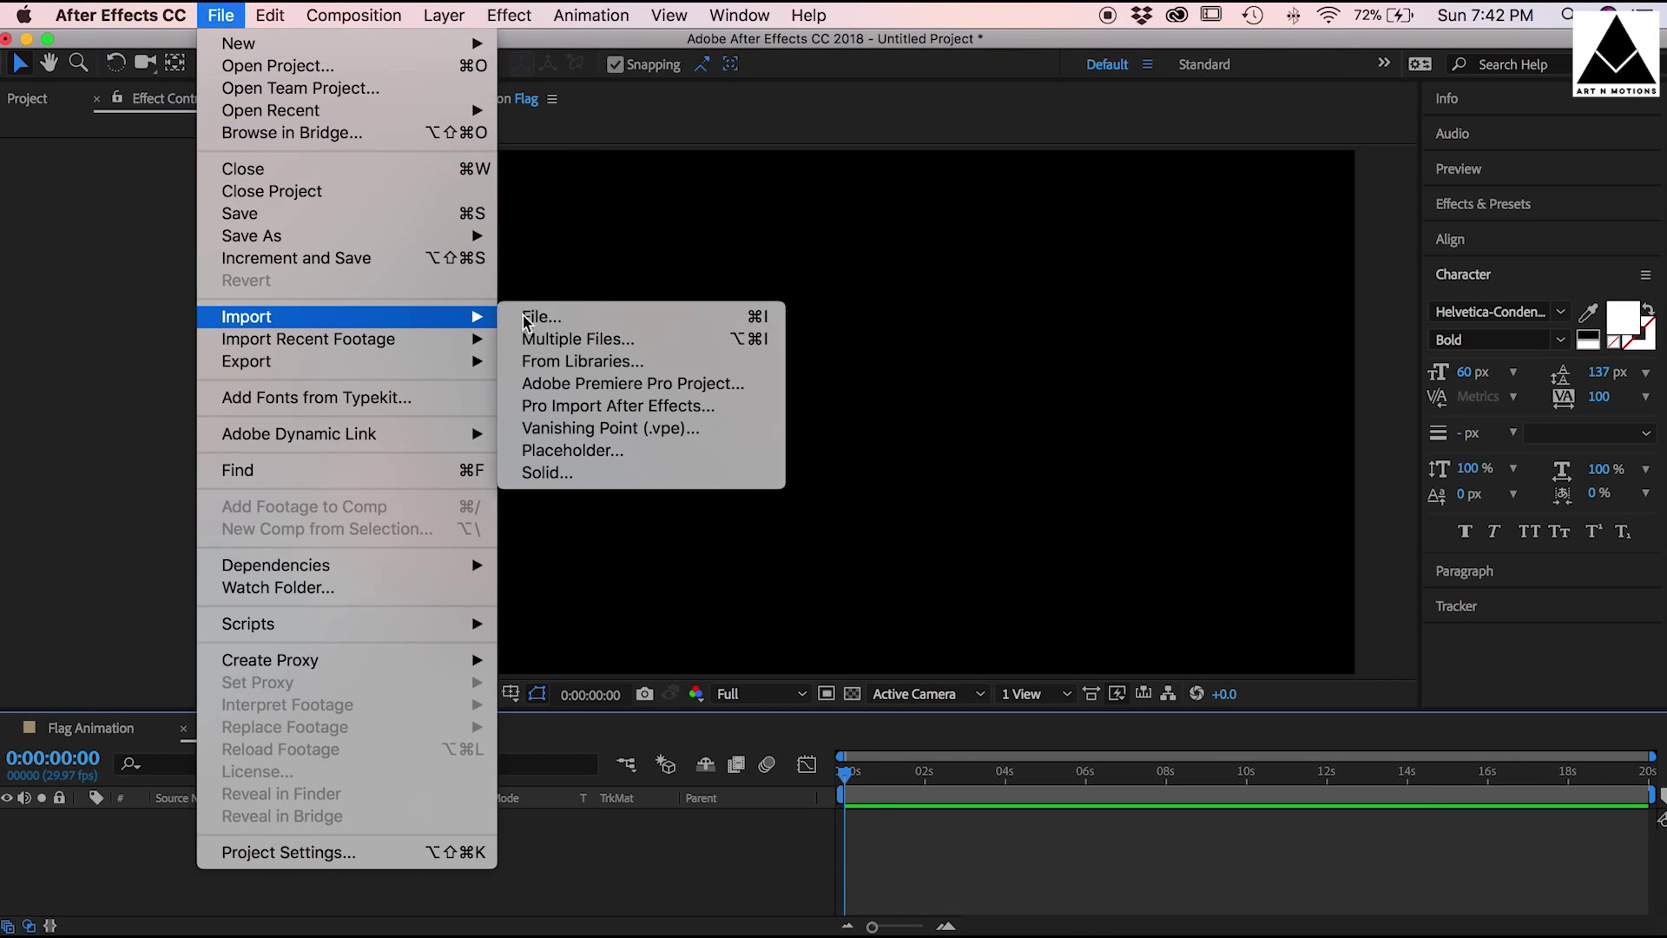
left_click(528, 320)
left_click(1238, 225)
left_click(1342, 866)
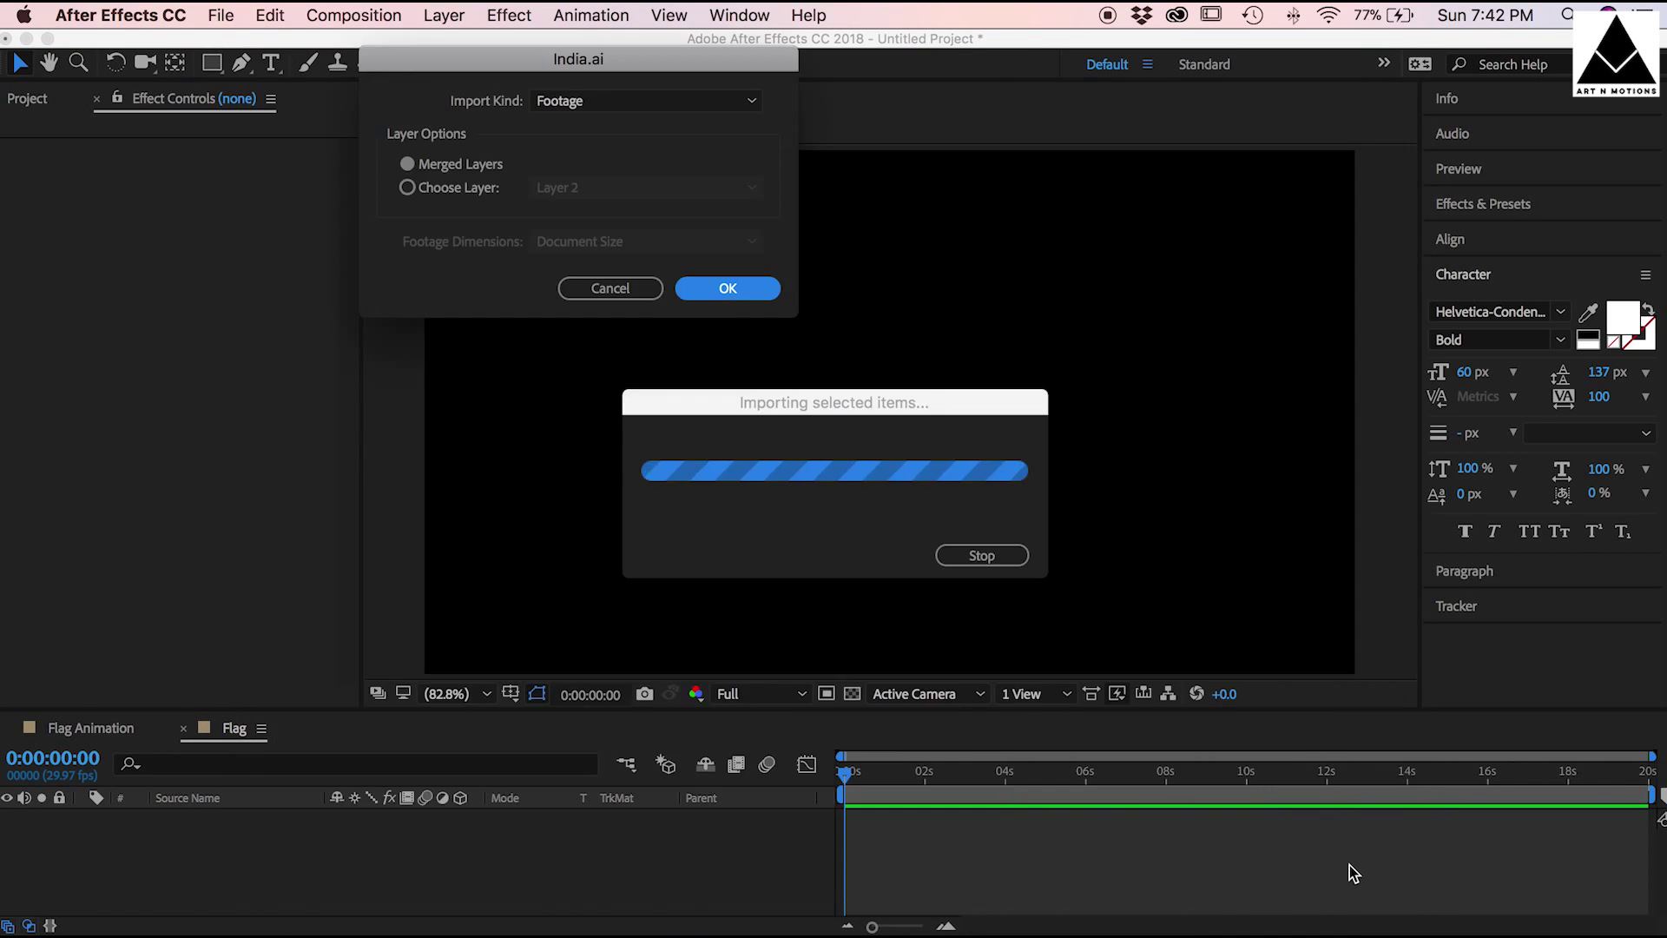
left_click(750, 283)
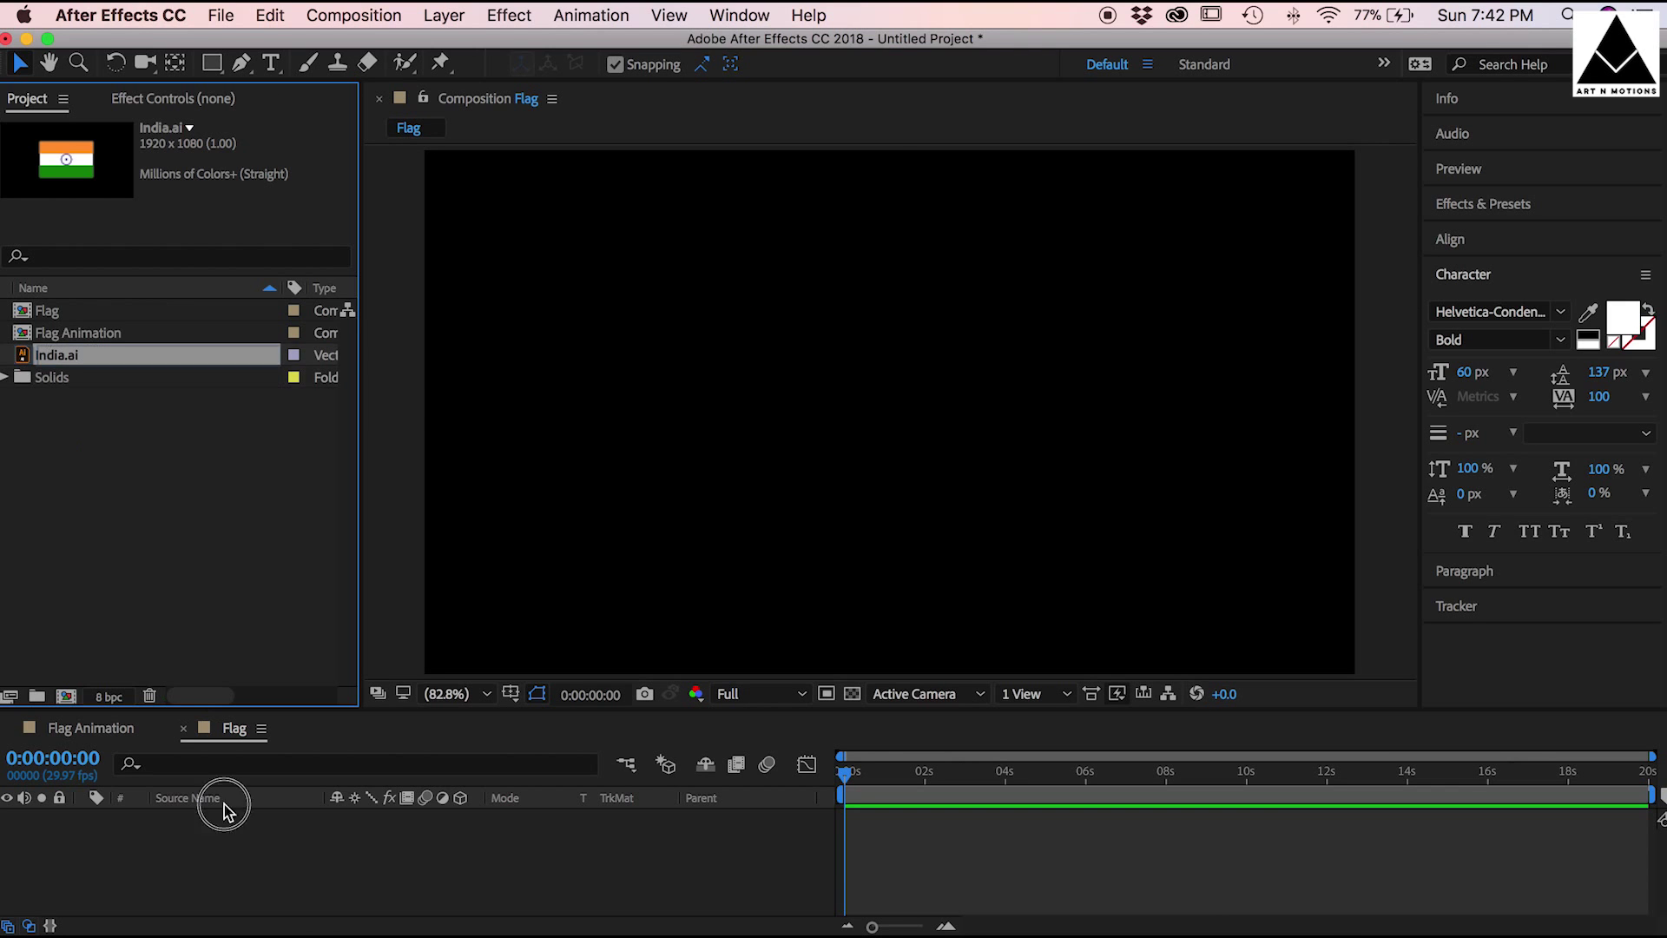
left_click_drag(224, 808, 234, 879)
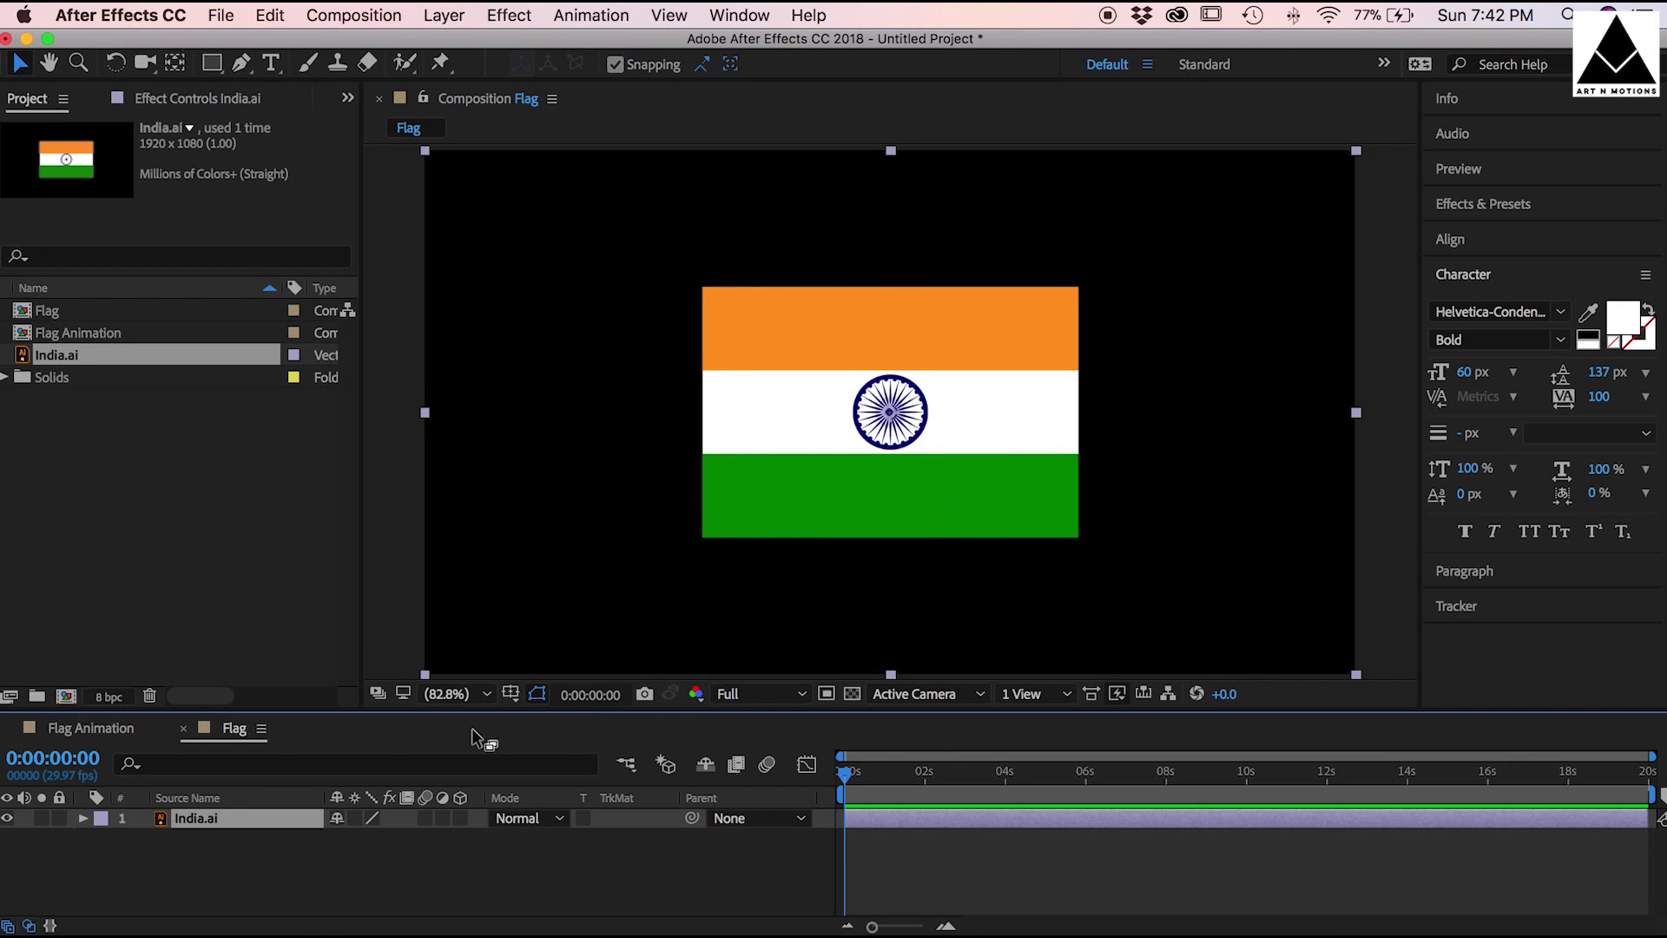
left_click(91, 728)
left_click_drag(47, 310, 125, 816)
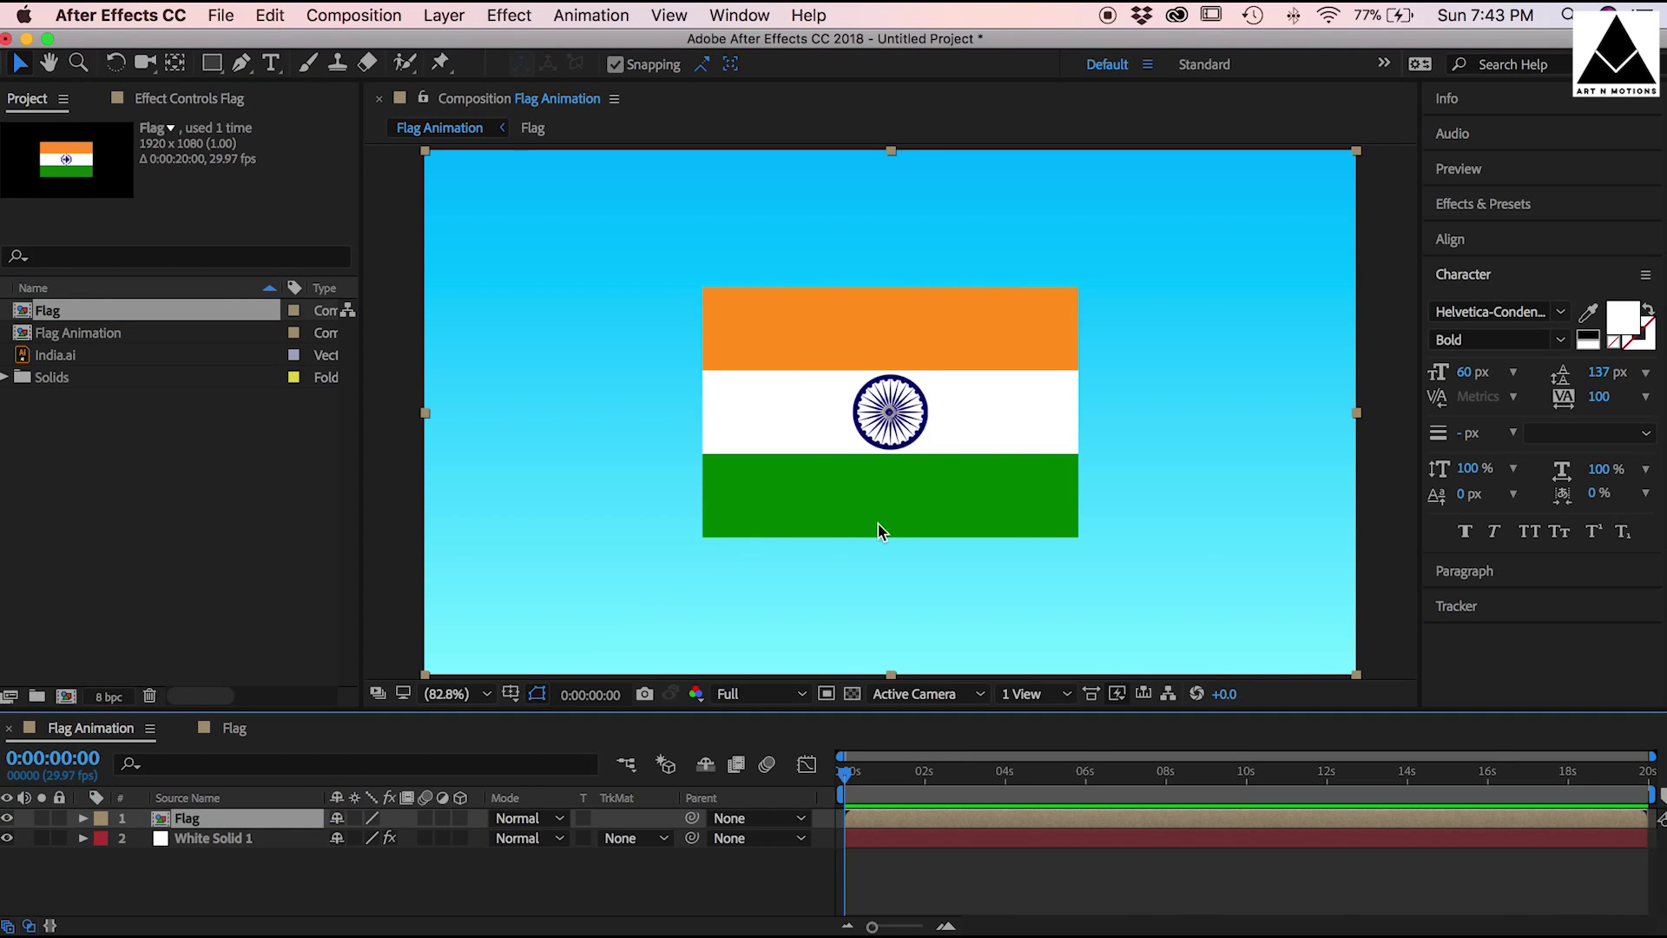
Step: Find Wave Warp by searching 'wave' and apply it to the nested Flag layer
left_click(1481, 203)
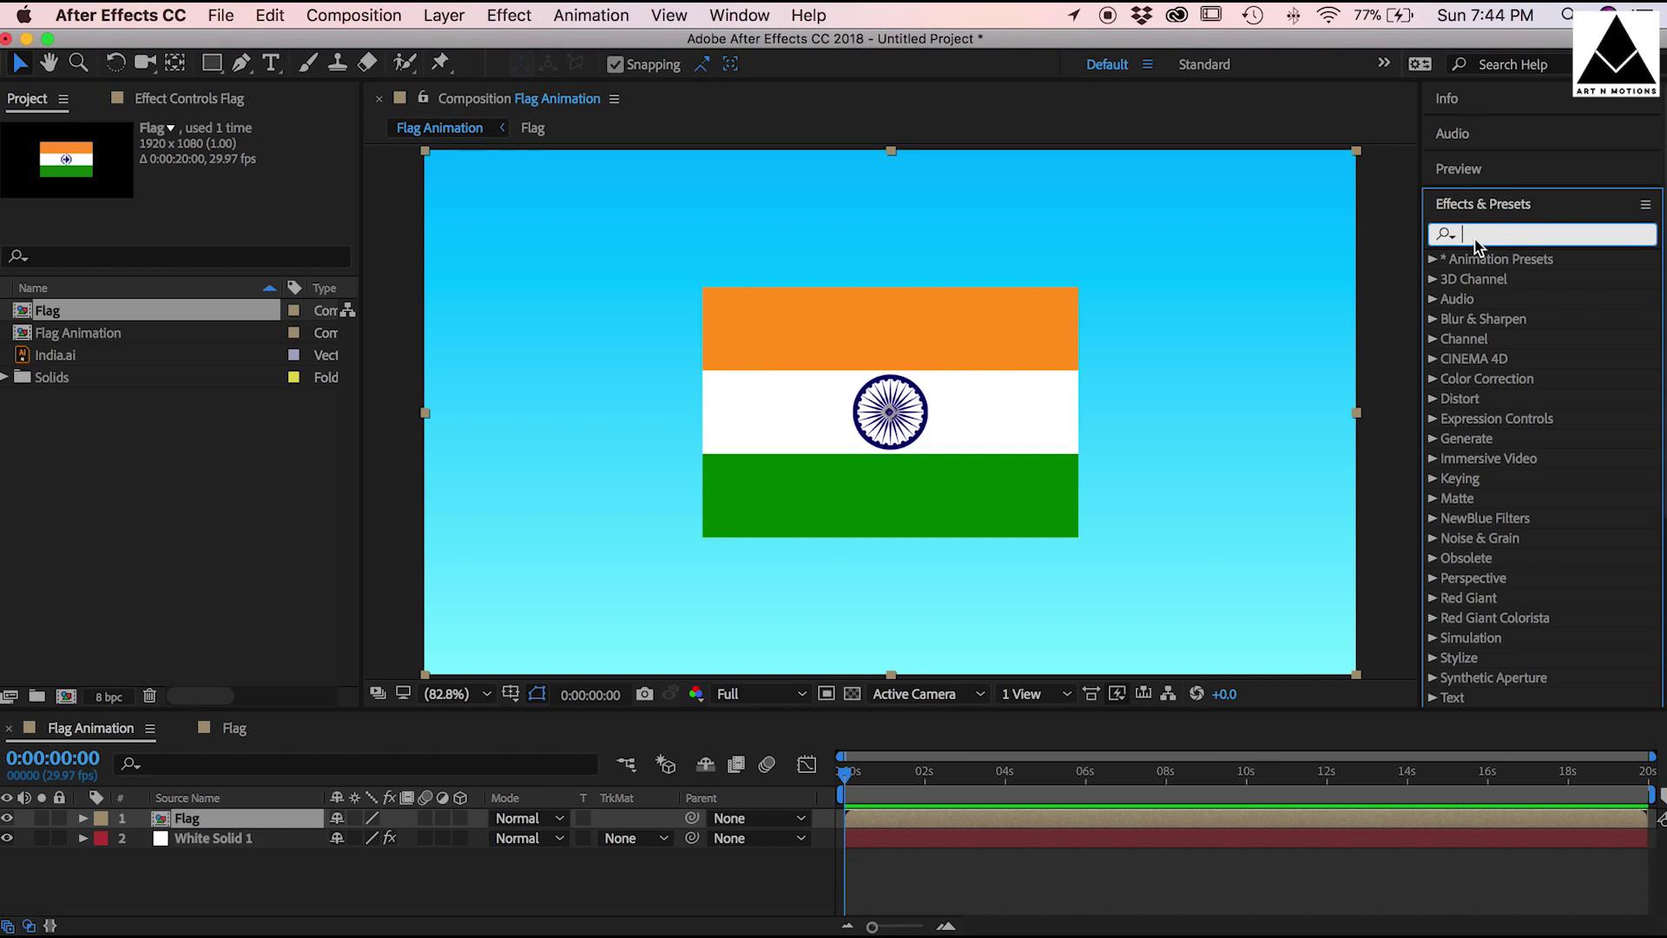
type("wave")
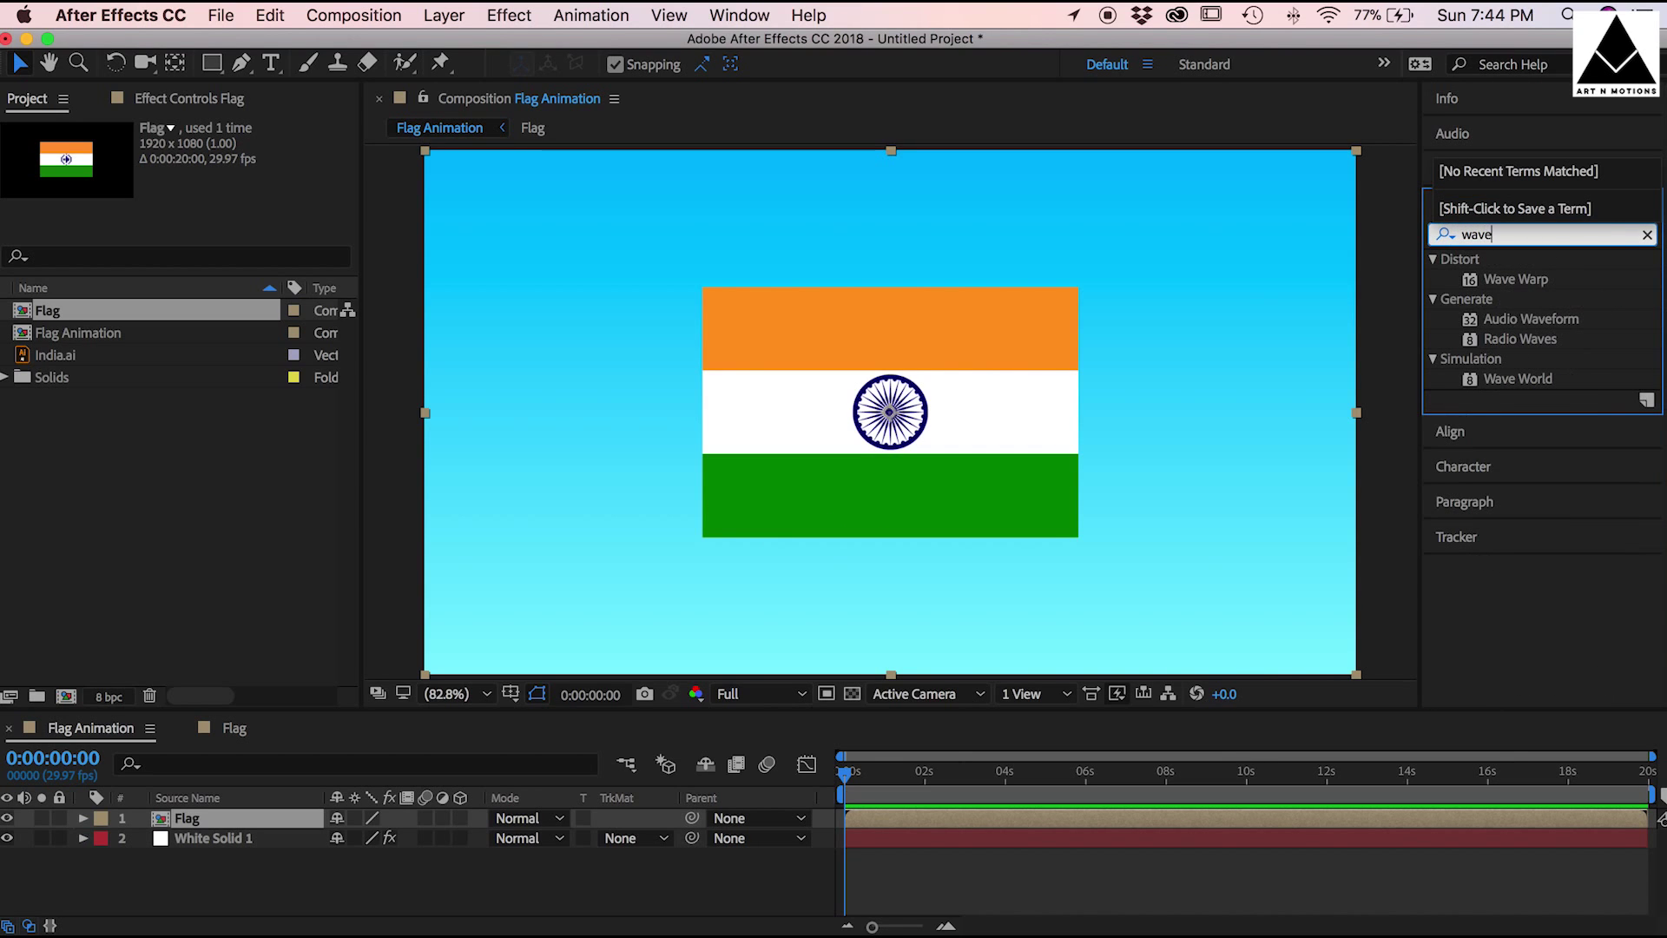
left_click(1535, 281)
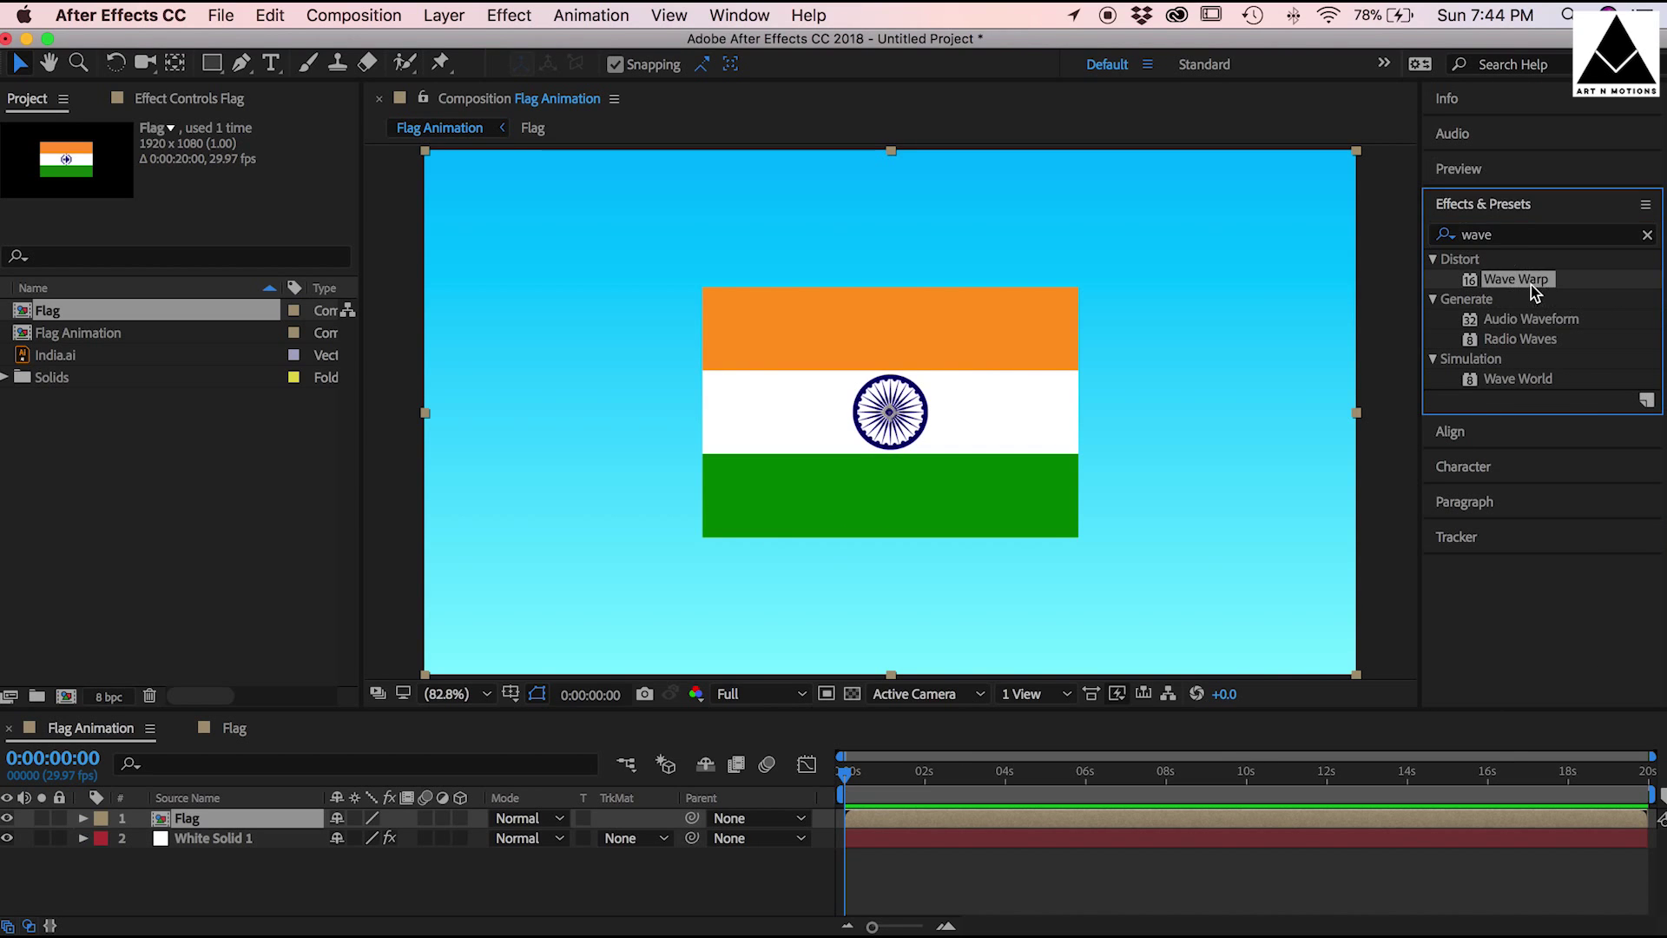
left_click_drag(1535, 282, 885, 814)
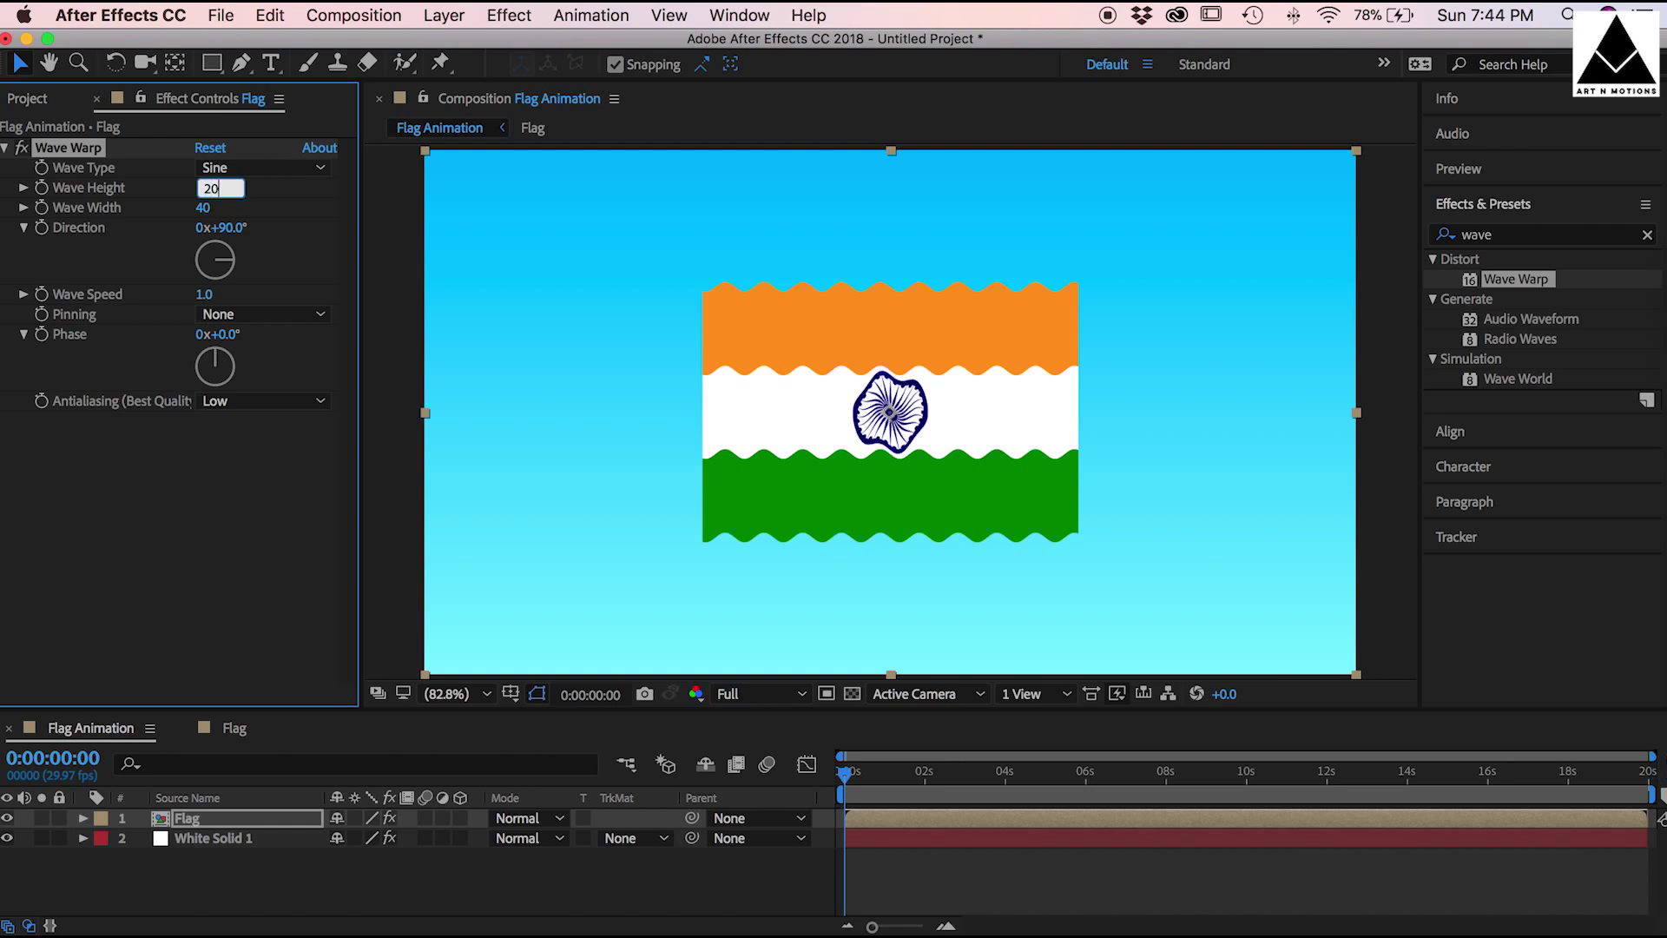
Step: Set Wave Warp height 20, width 100, direction 130° and Right Edge pinning
left_click(225, 497)
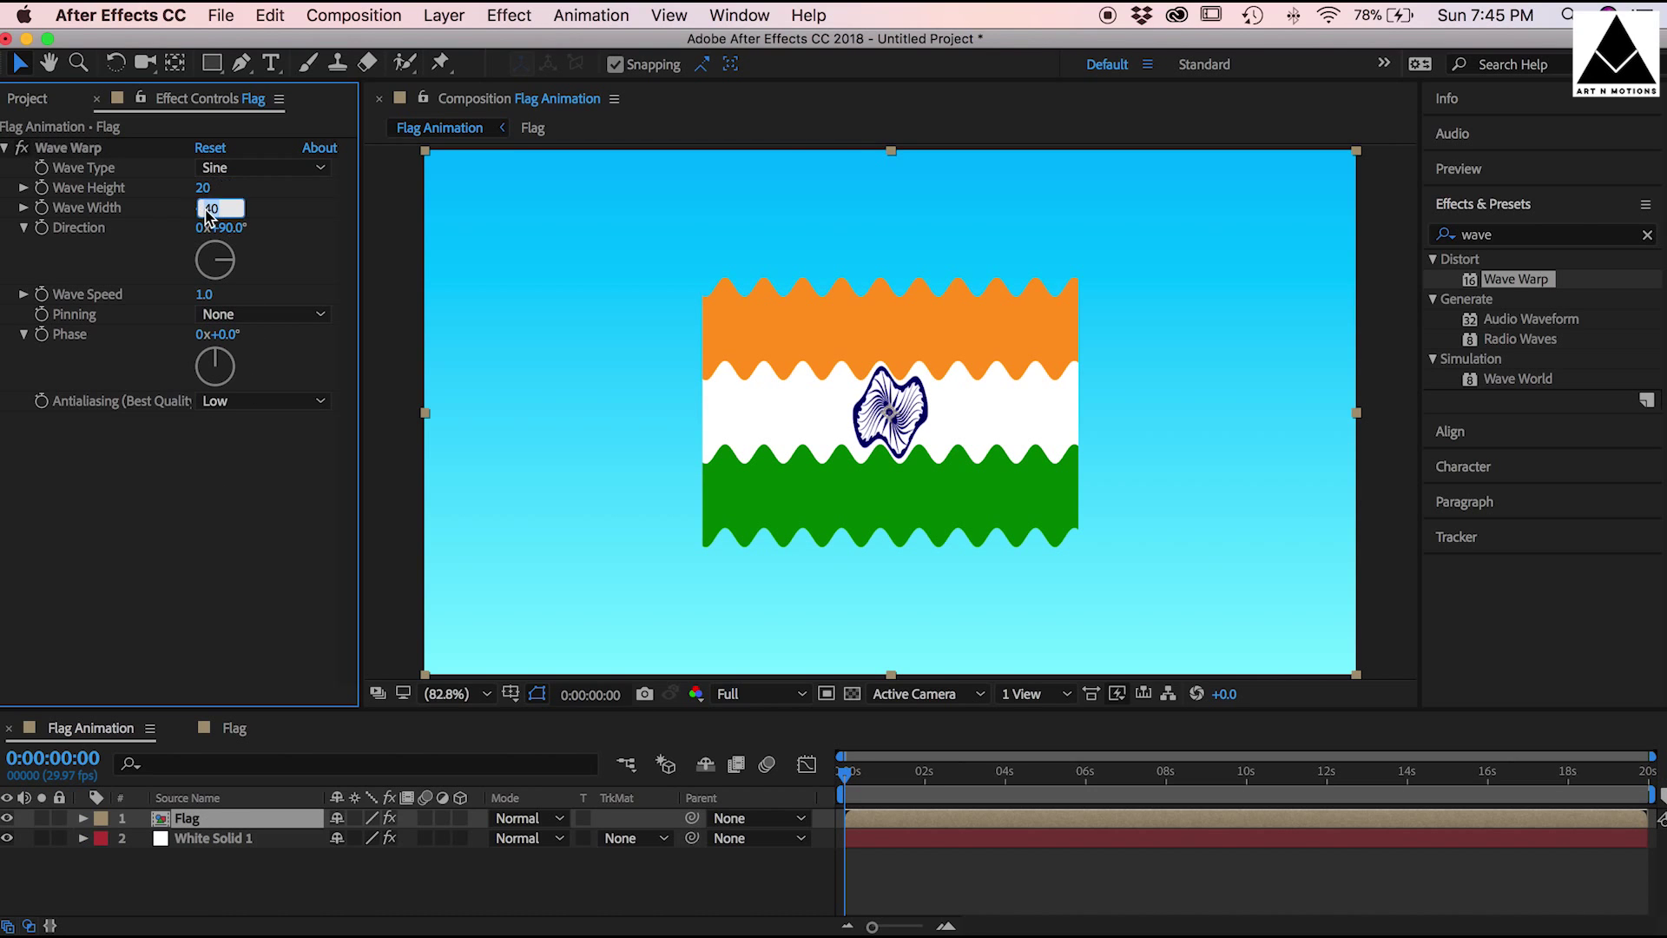
left_click(221, 207)
type("100")
key("Return")
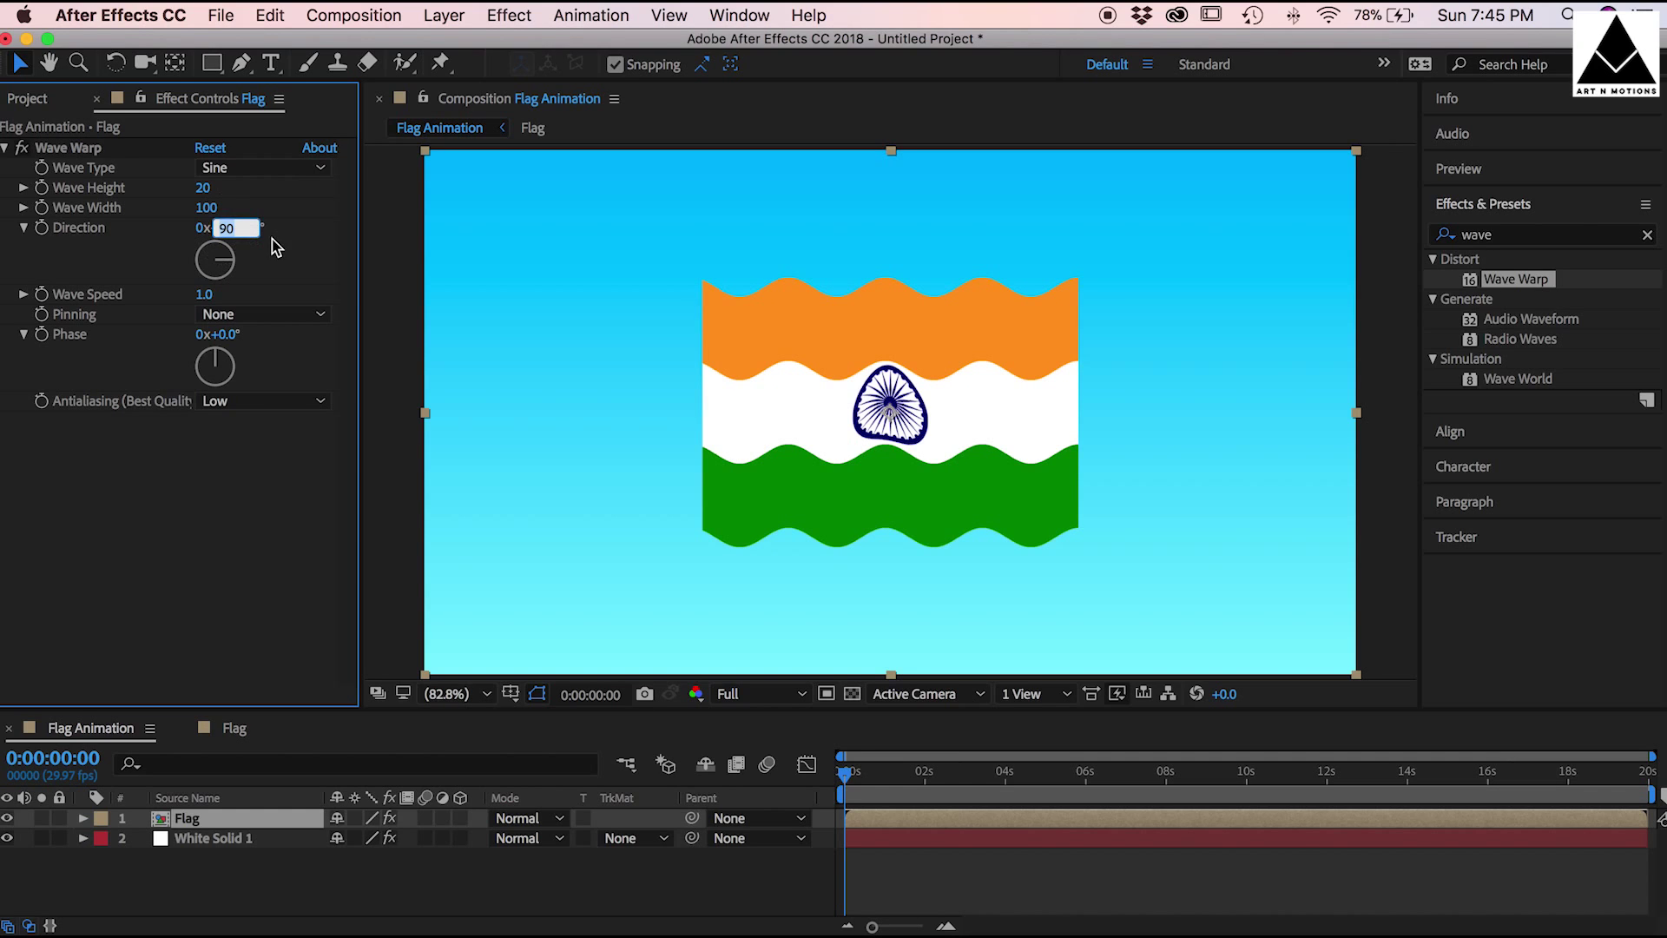
type("130")
key("Return")
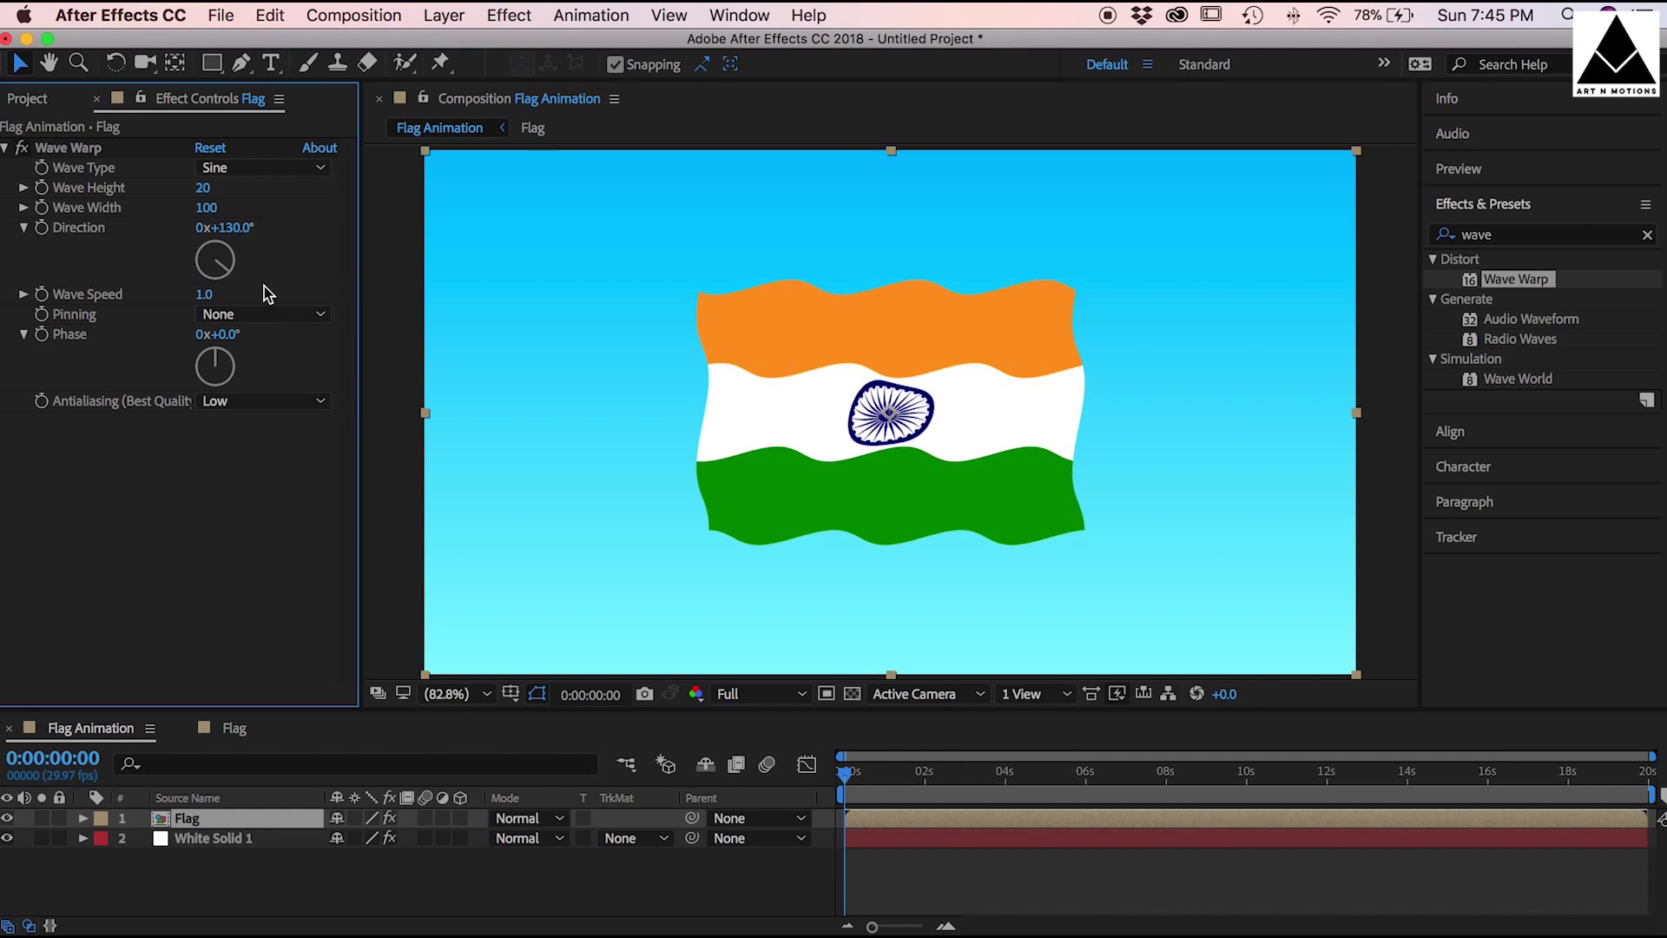
left_click(271, 313)
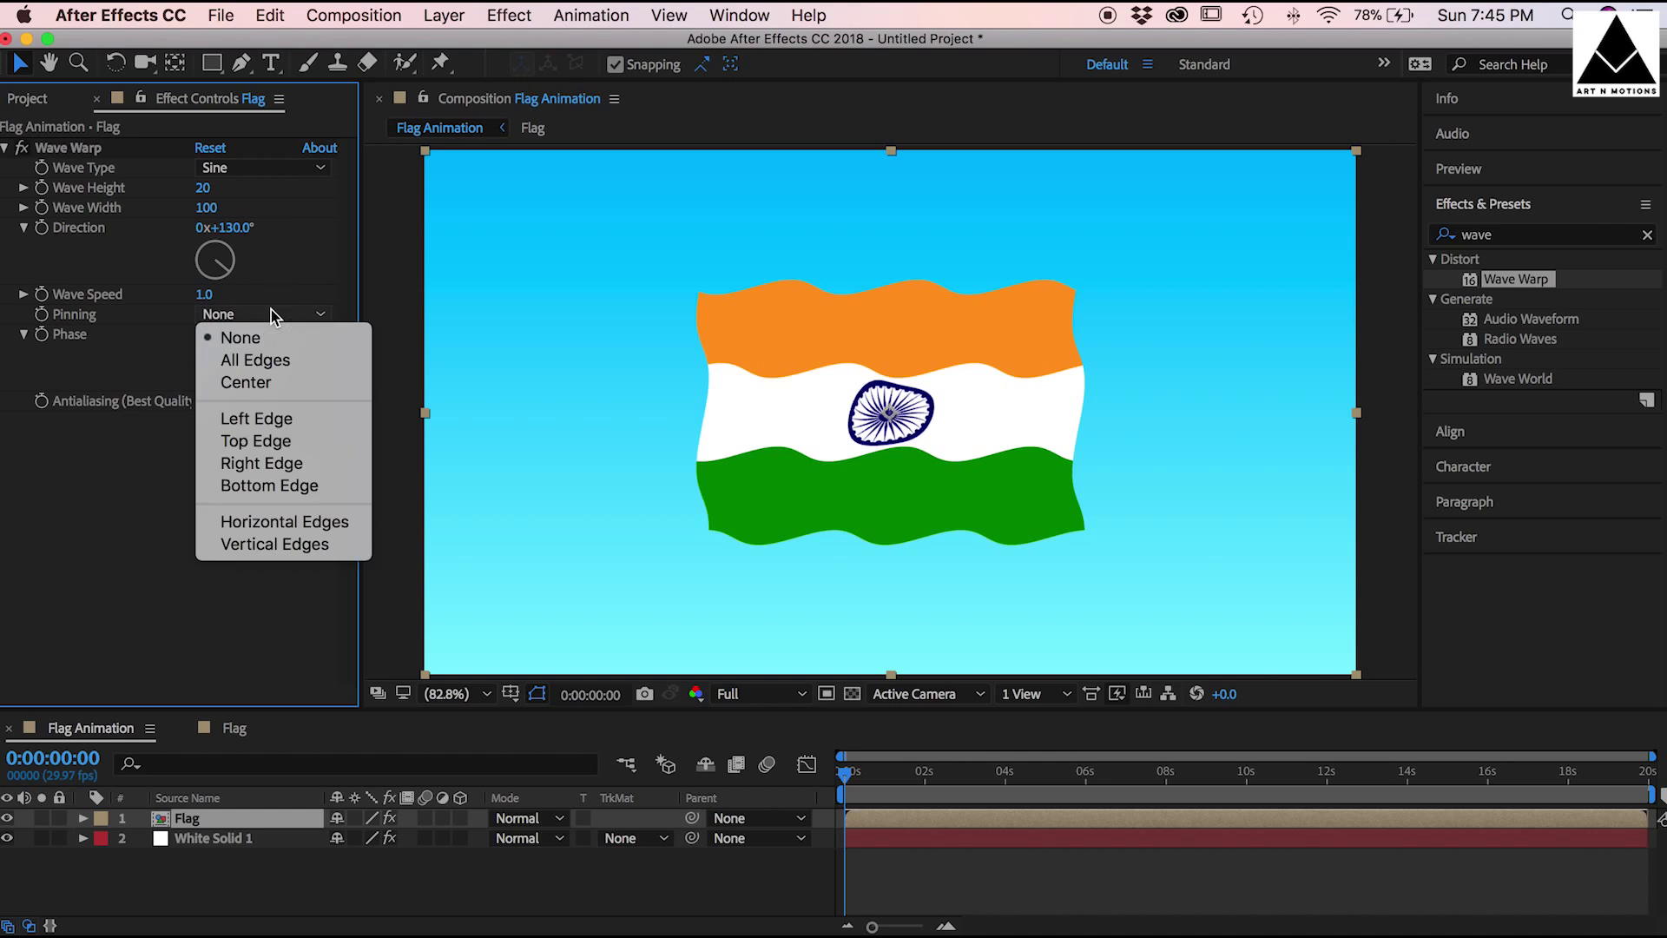
left_click(338, 463)
left_click(1447, 238)
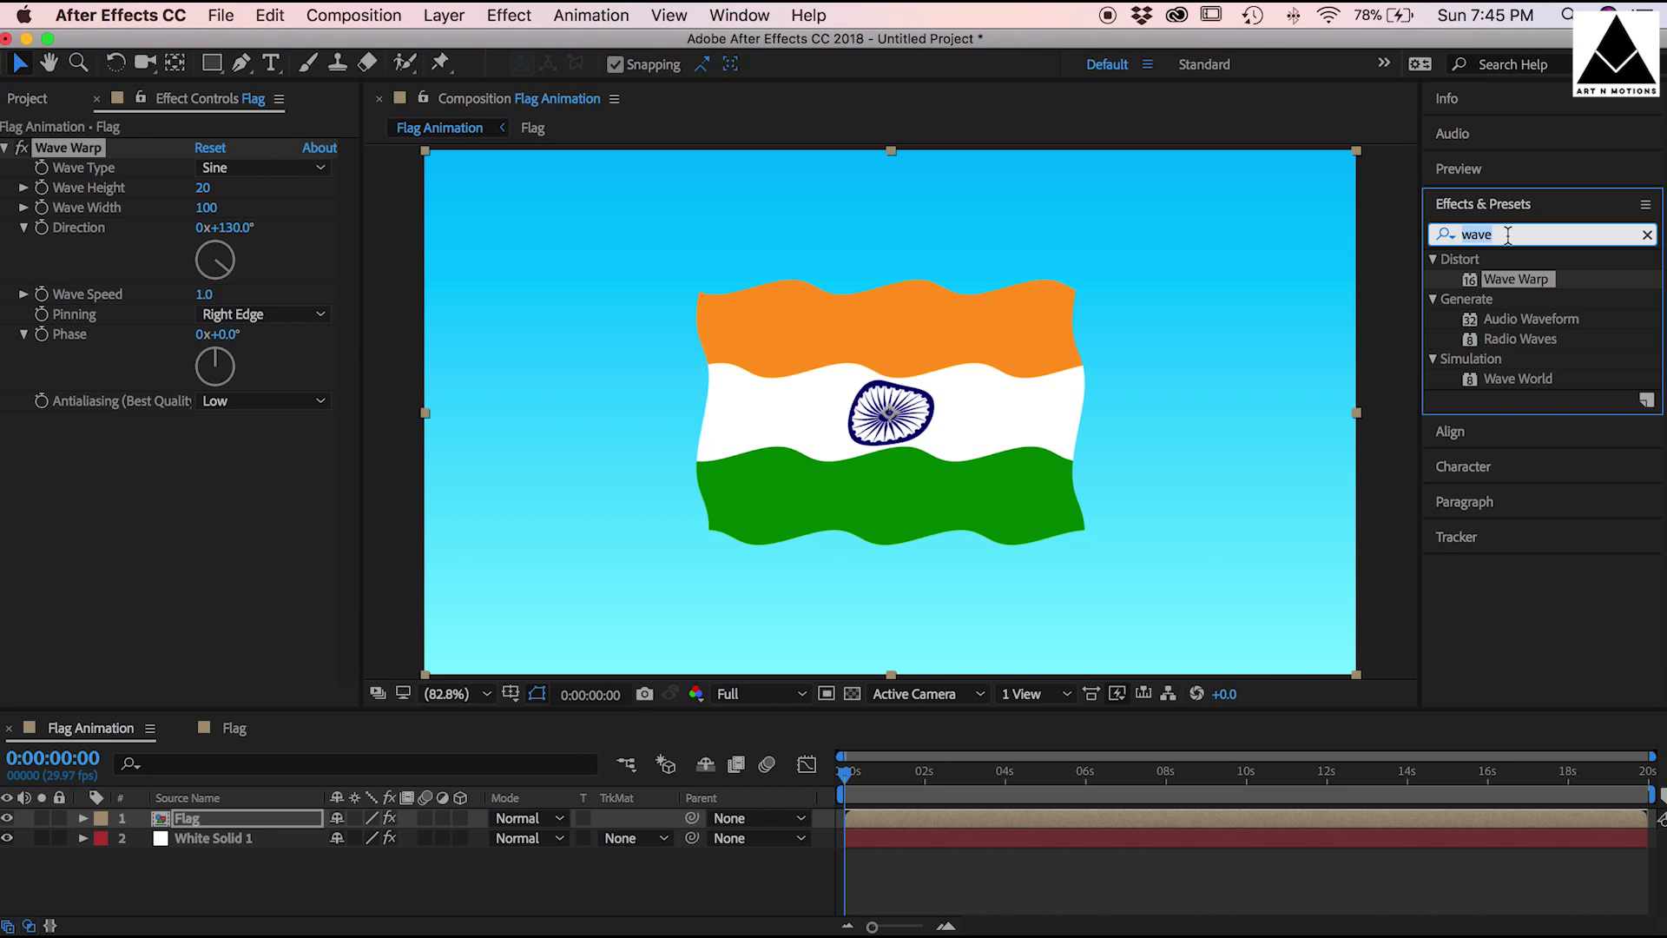
type("be")
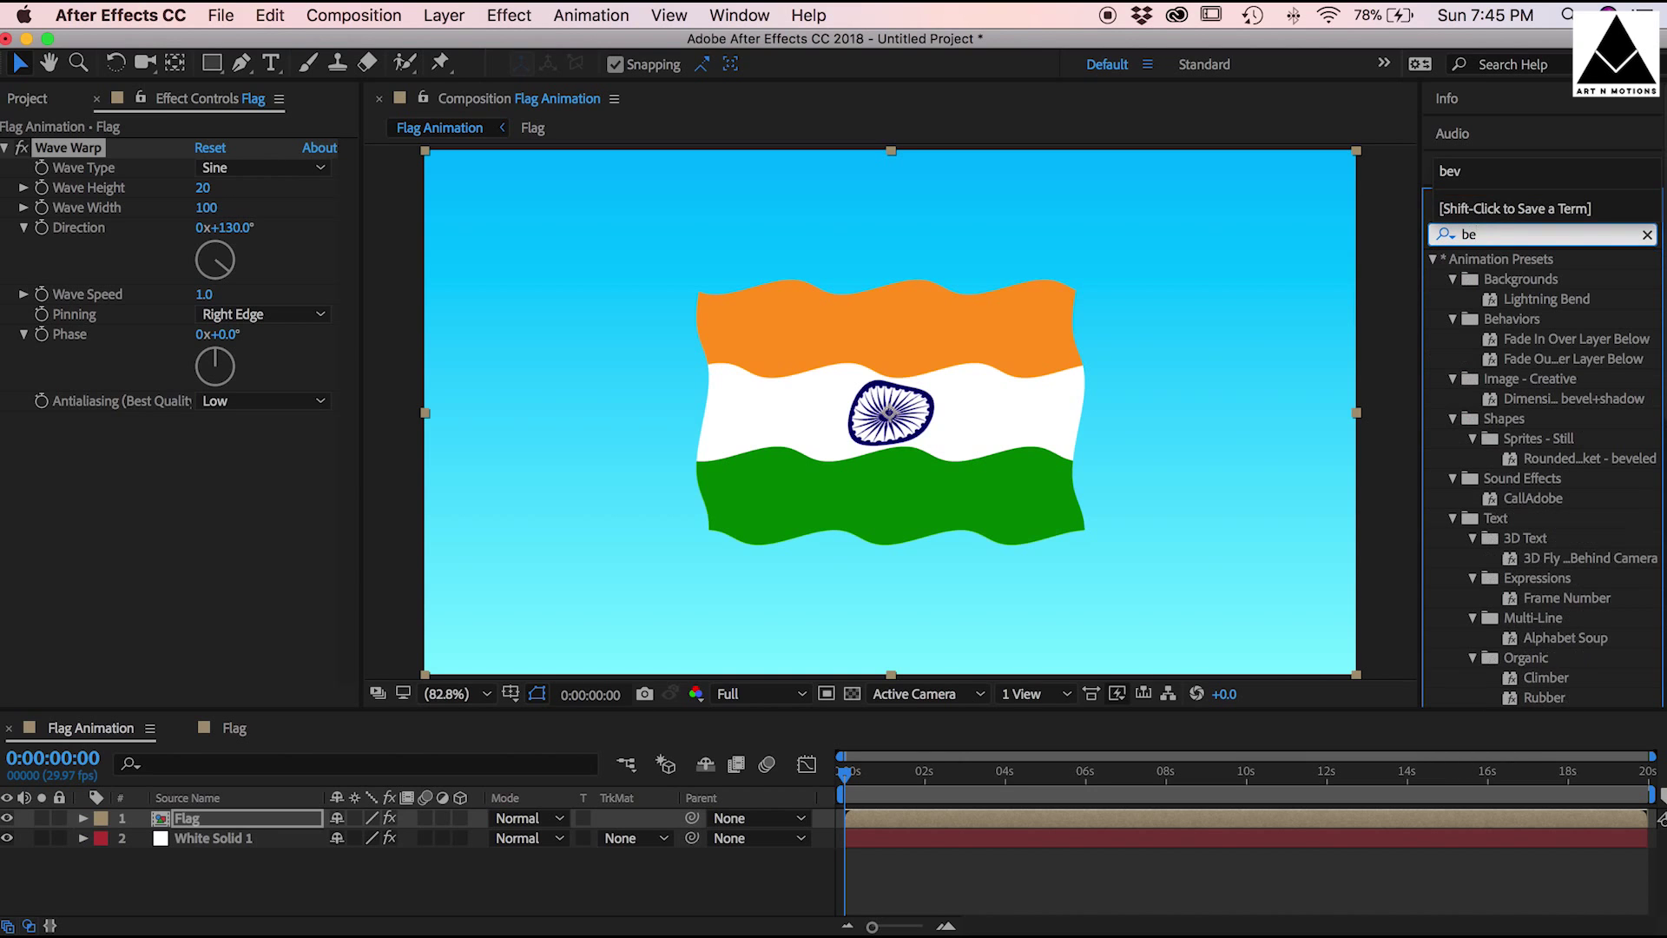
type("zi")
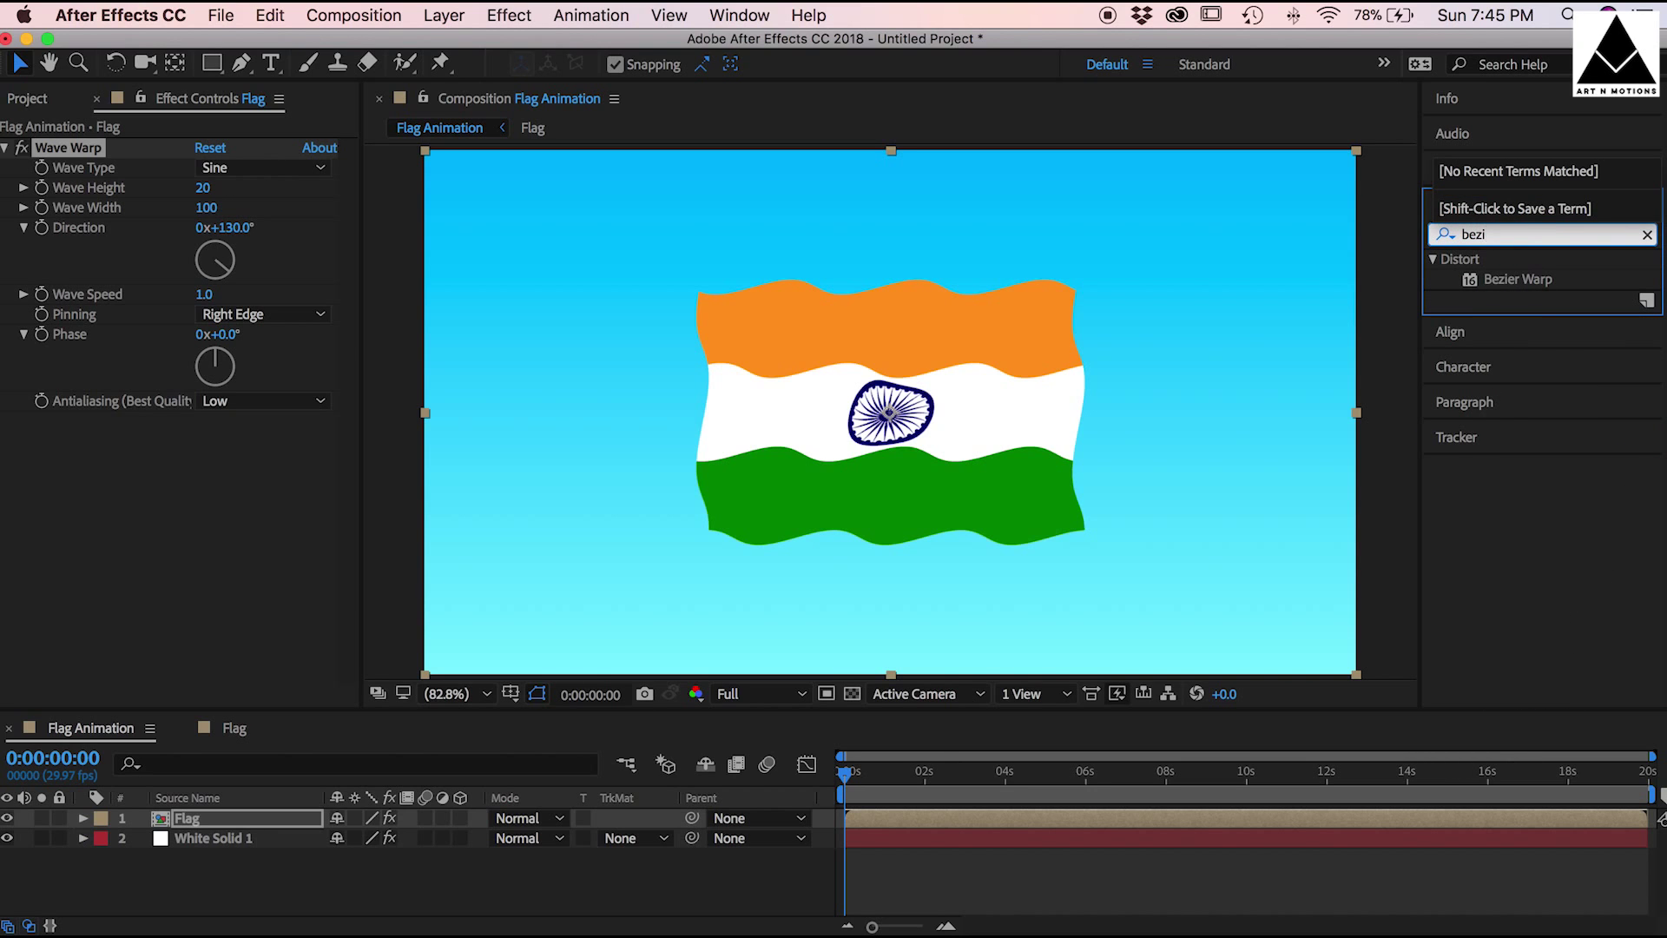
Step: Apply Bezier Warp to the Flag layer and pull its right corners and handles inward
left_click(1548, 281)
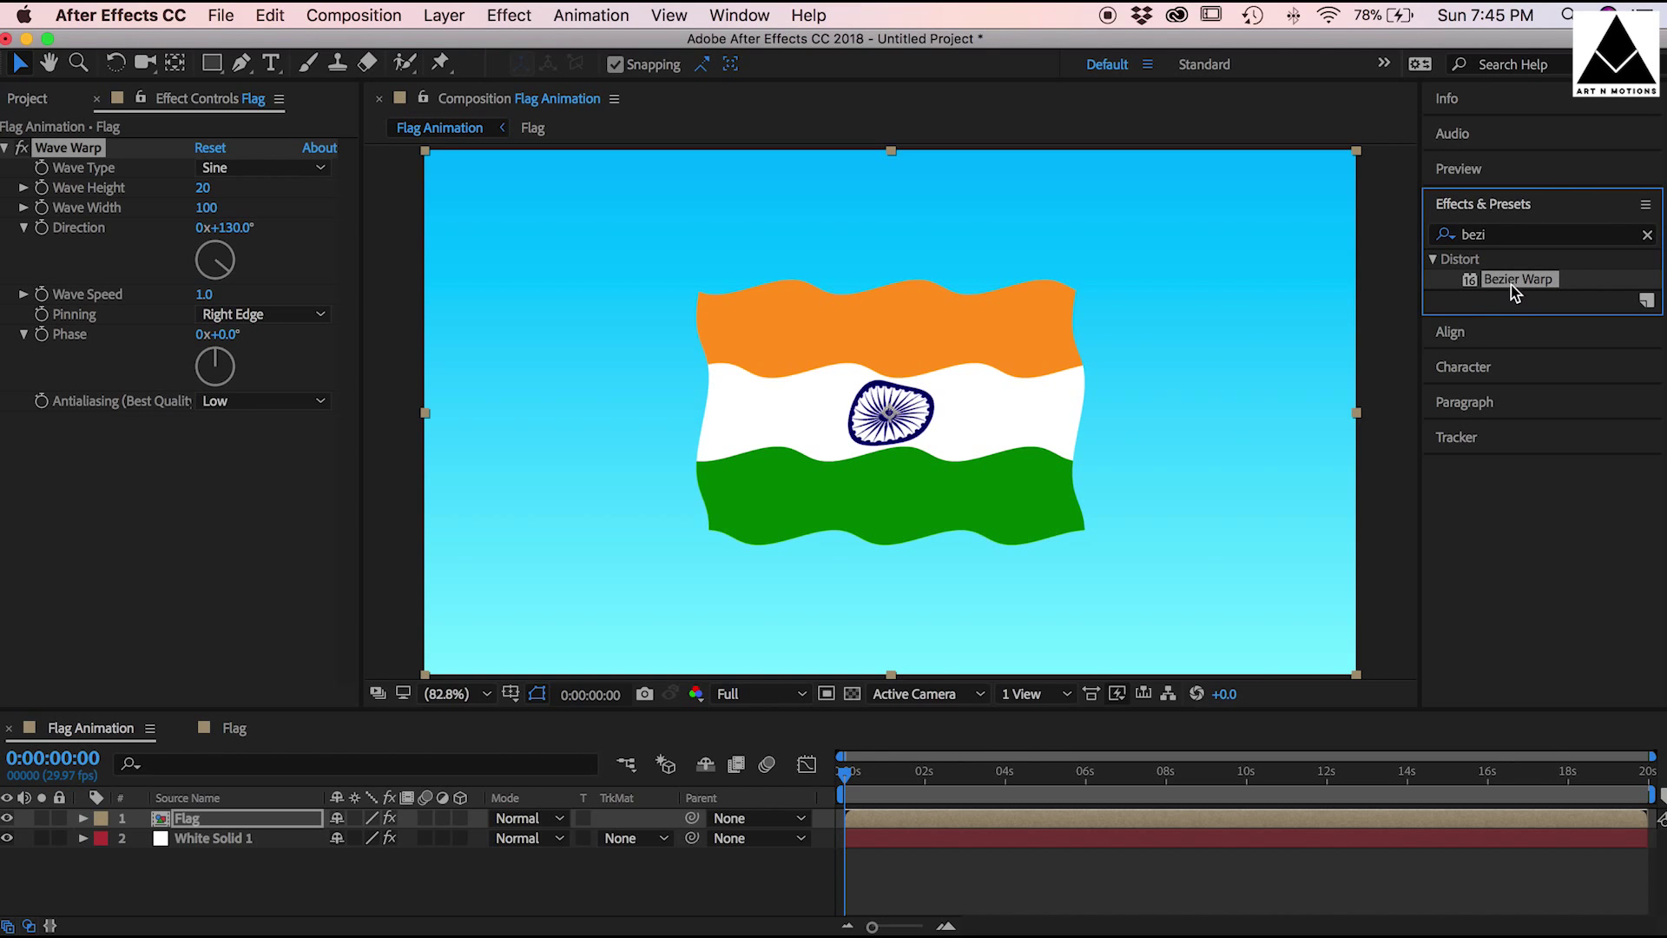
left_click_drag(1488, 300, 913, 823)
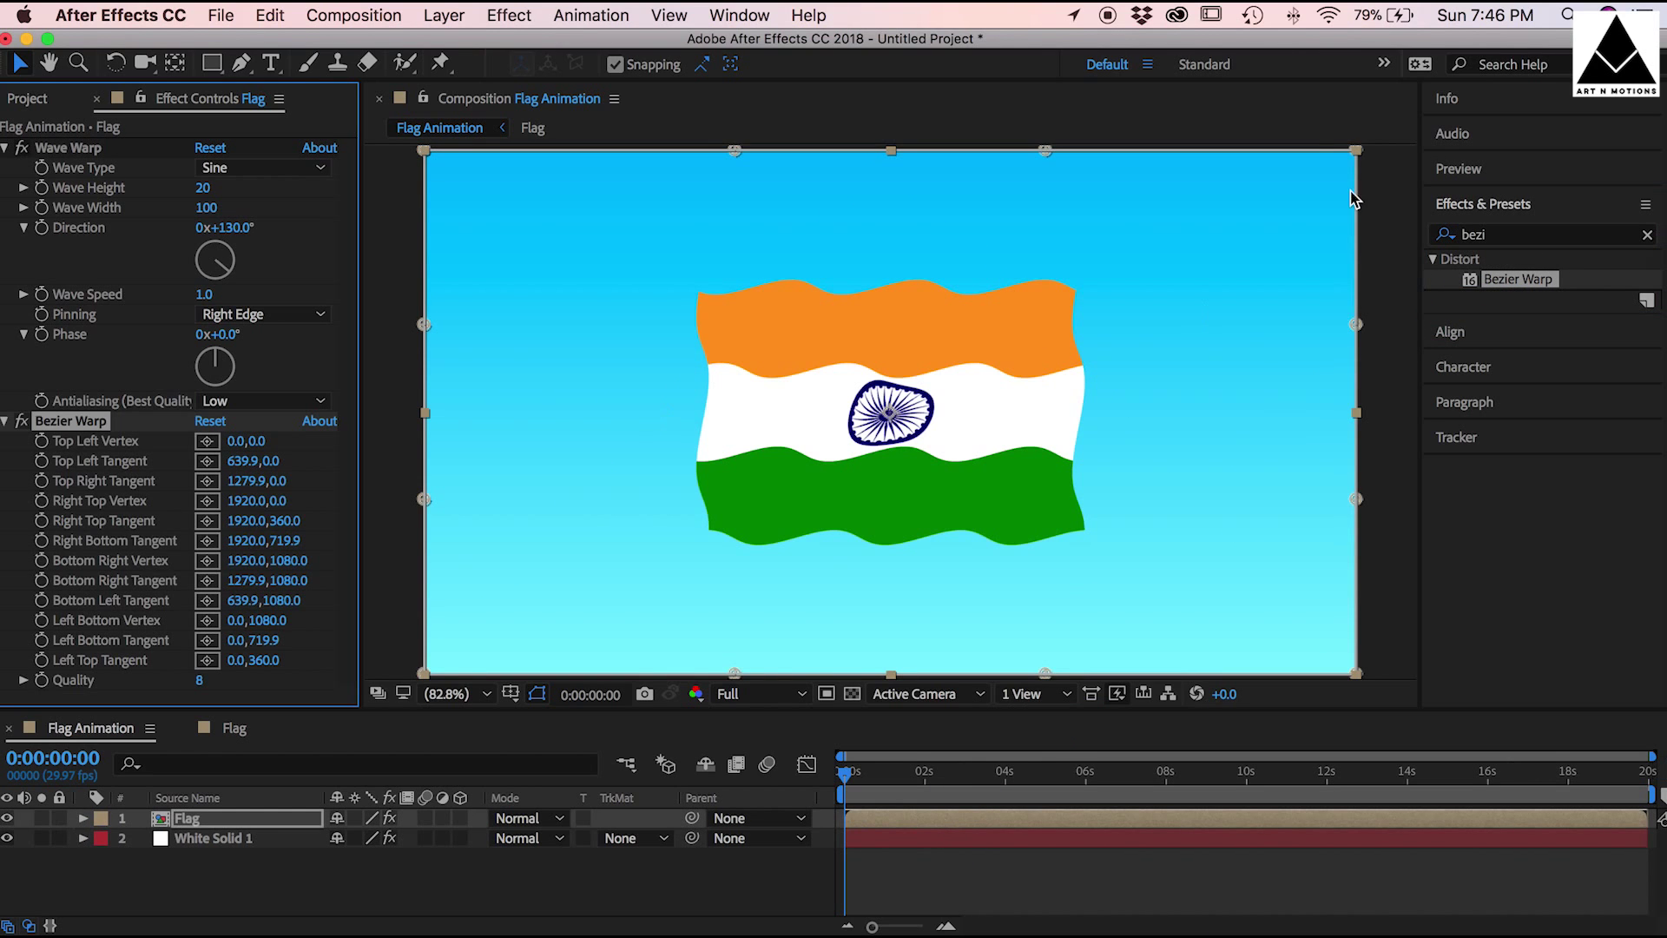
left_click_drag(1355, 151, 1346, 256)
left_click_drag(1355, 675, 1357, 610)
left_click_drag(1044, 151, 1035, 236)
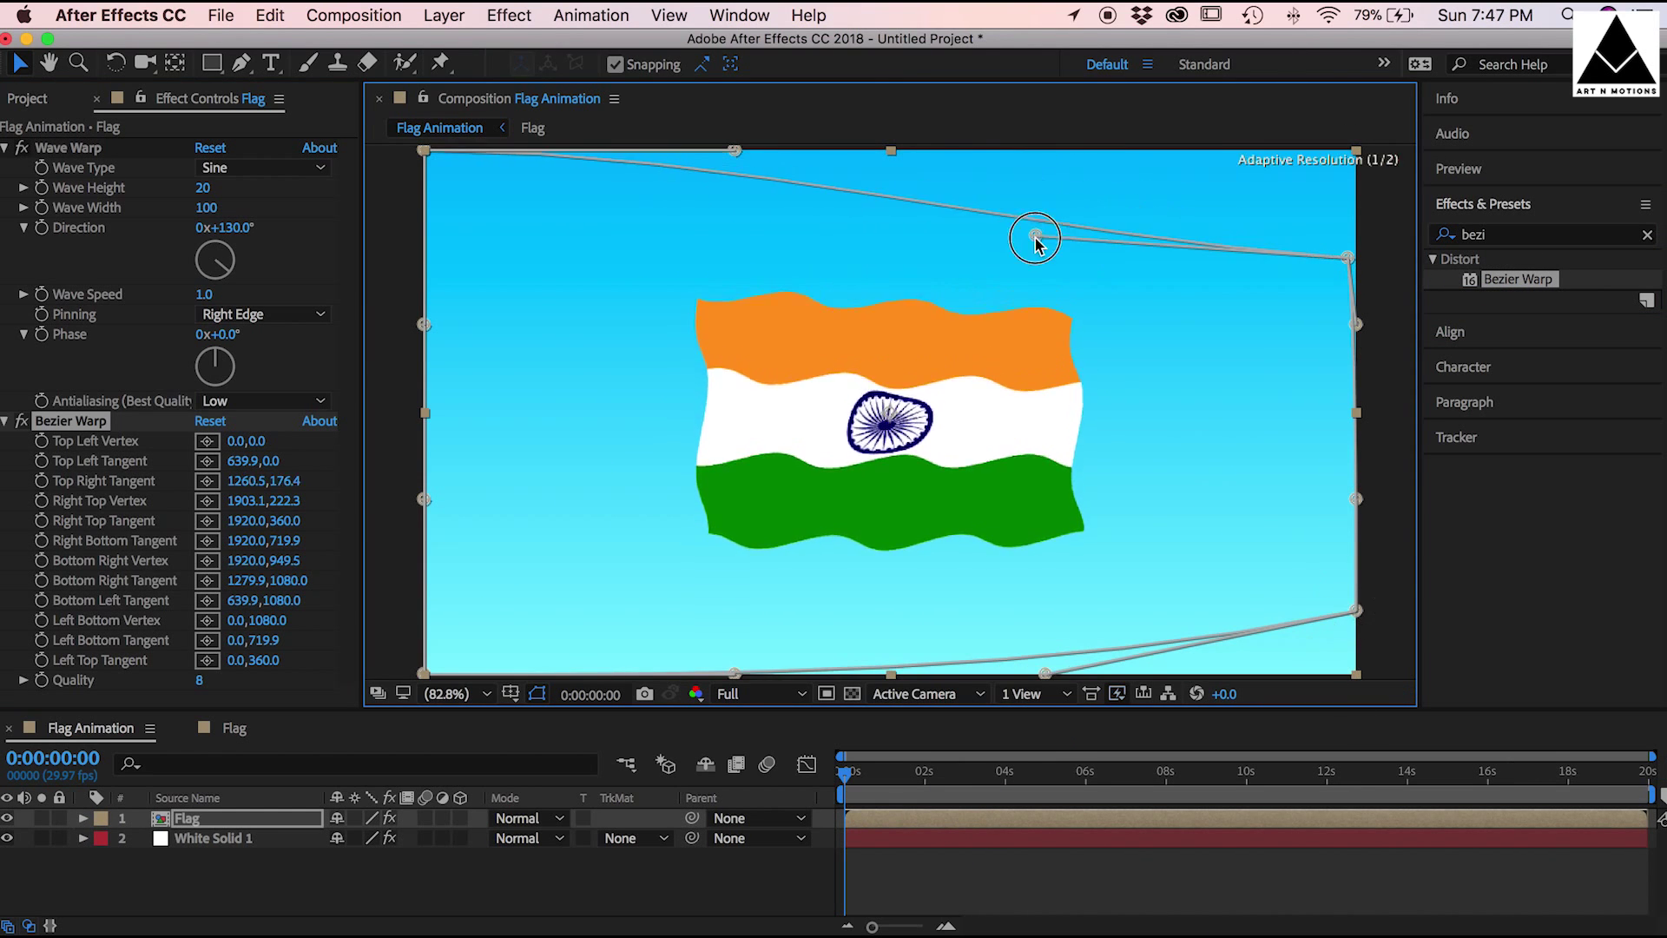
mouse_move(736, 151)
left_mouse_down()
mouse_move(734, 179)
mouse_move(740, 139)
left_mouse_up()
left_click_drag(735, 676, 733, 696)
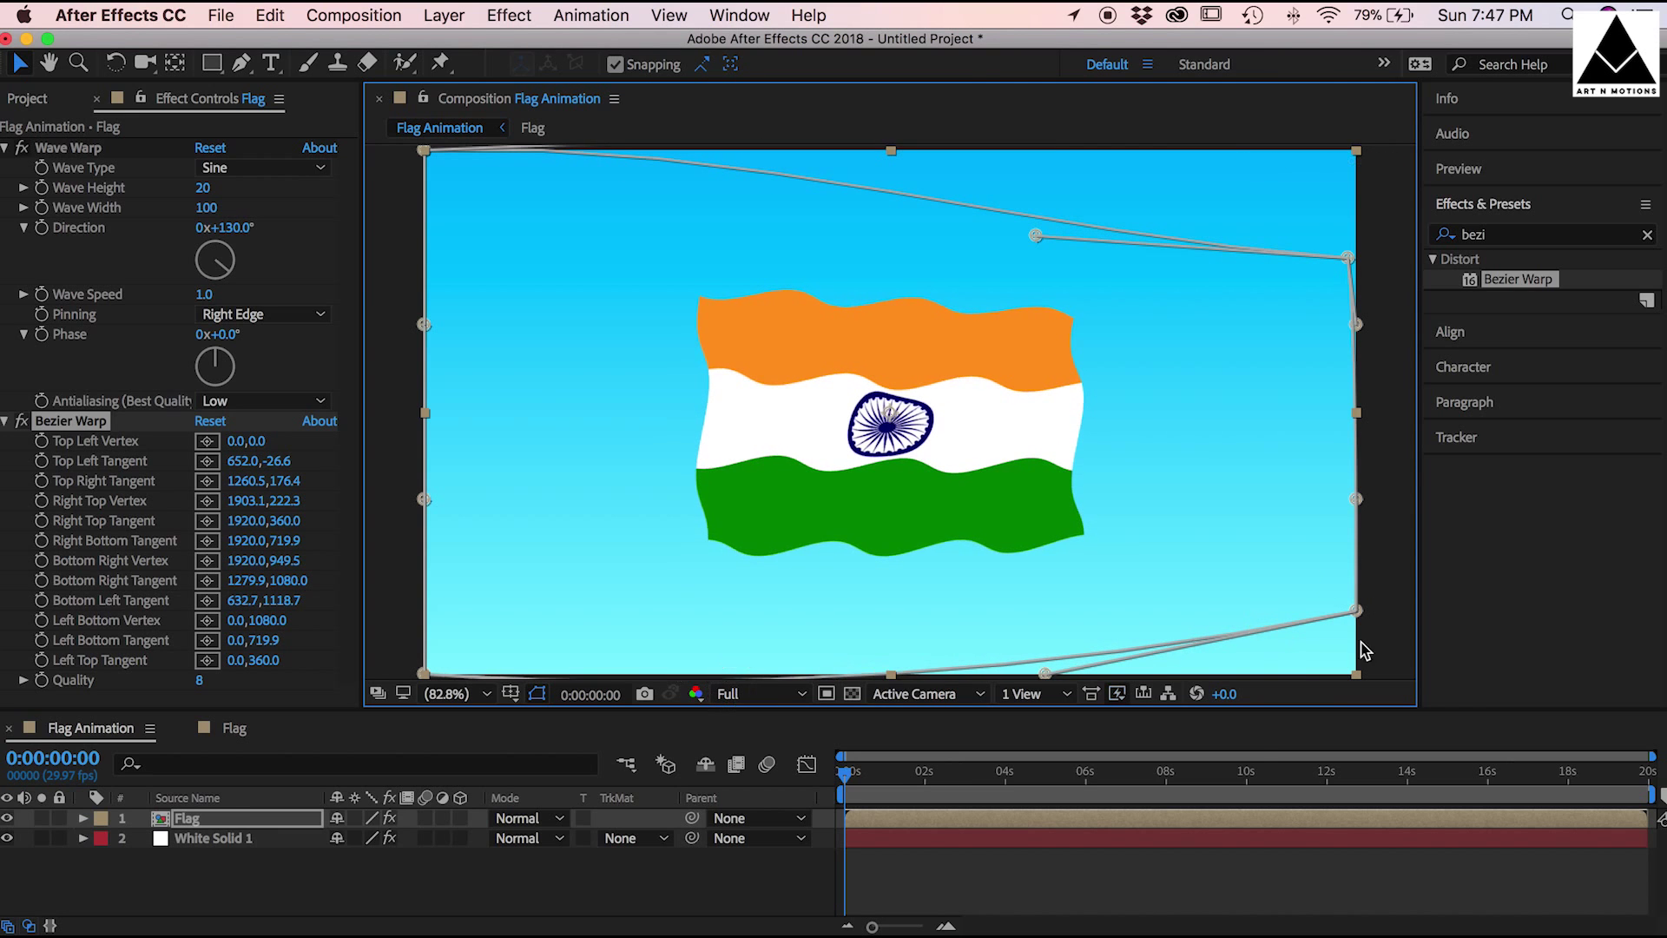
left_click_drag(1358, 609, 1357, 549)
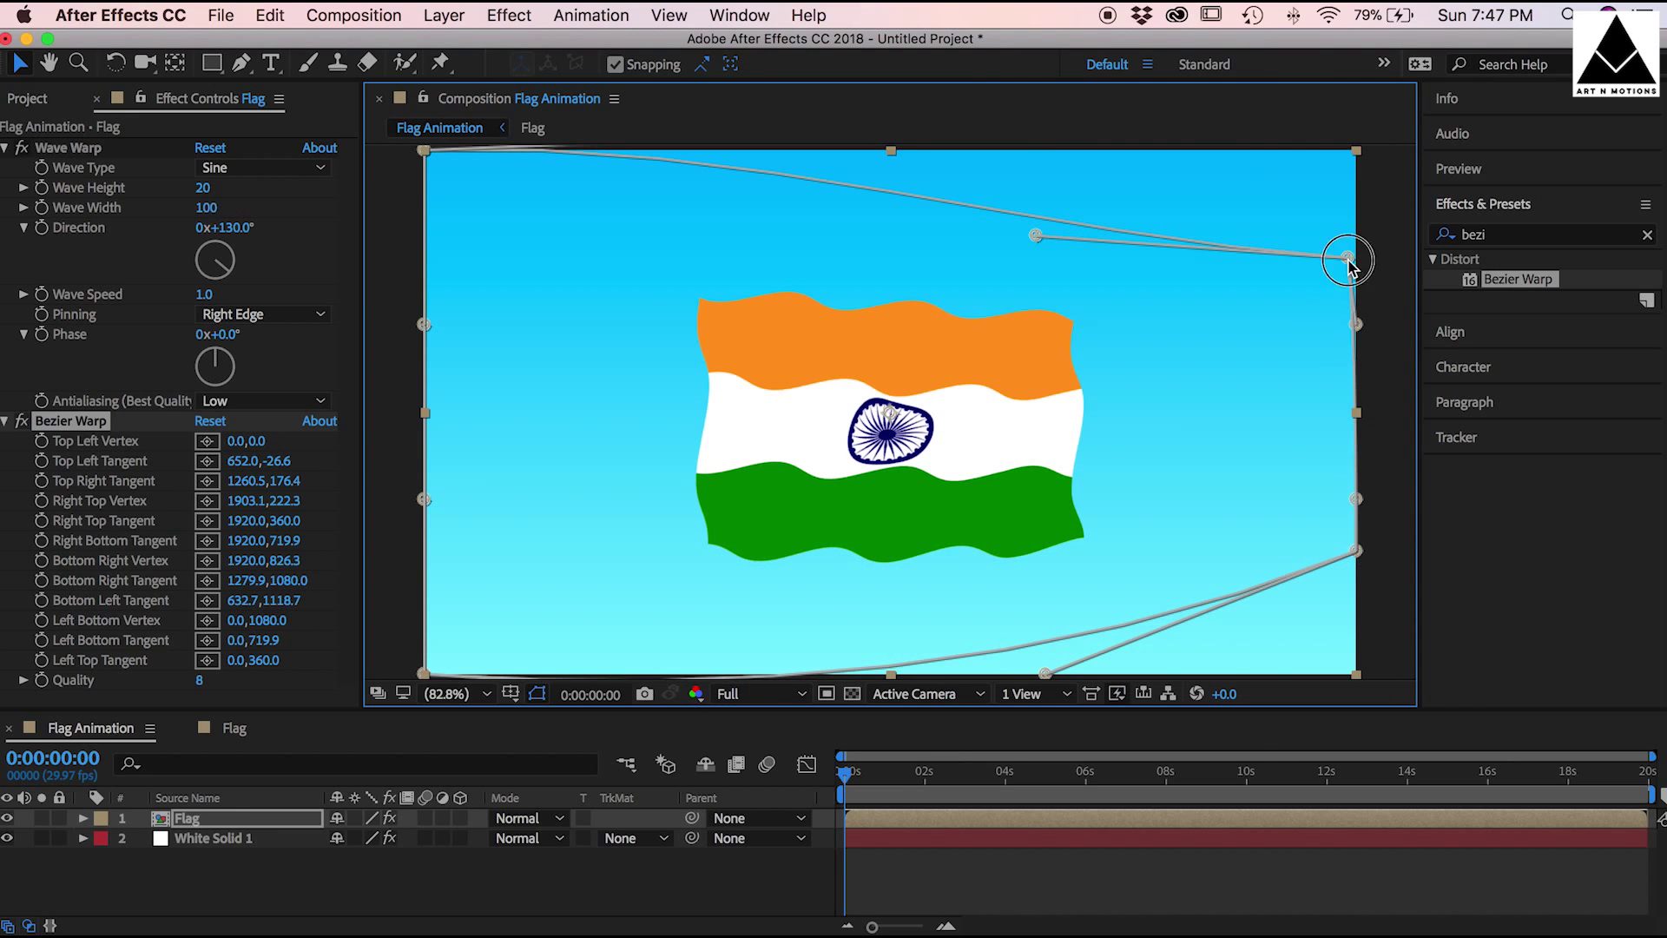
left_click_drag(1349, 265, 1357, 324)
left_click_drag(1046, 673, 1029, 556)
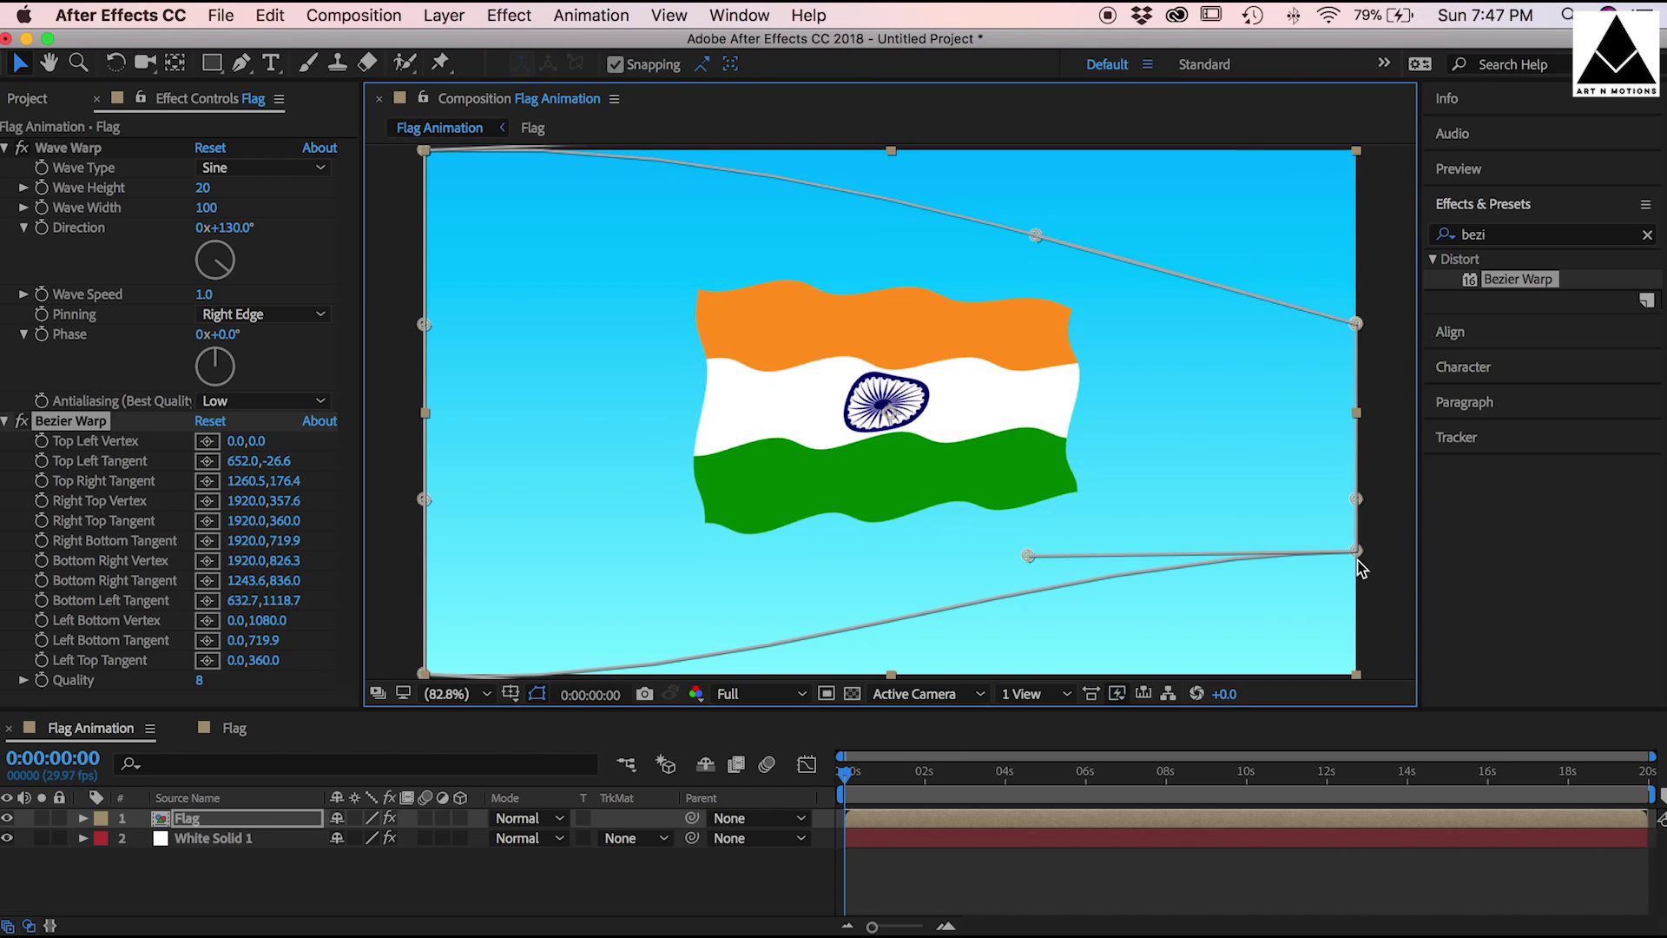
Step: Refine the Bezier Warp corners and tangent handles into a tapered, curved flag shape
left_click_drag(1360, 569, 1358, 559)
left_click_drag(1036, 236, 1023, 342)
left_click_drag(1358, 324, 1357, 354)
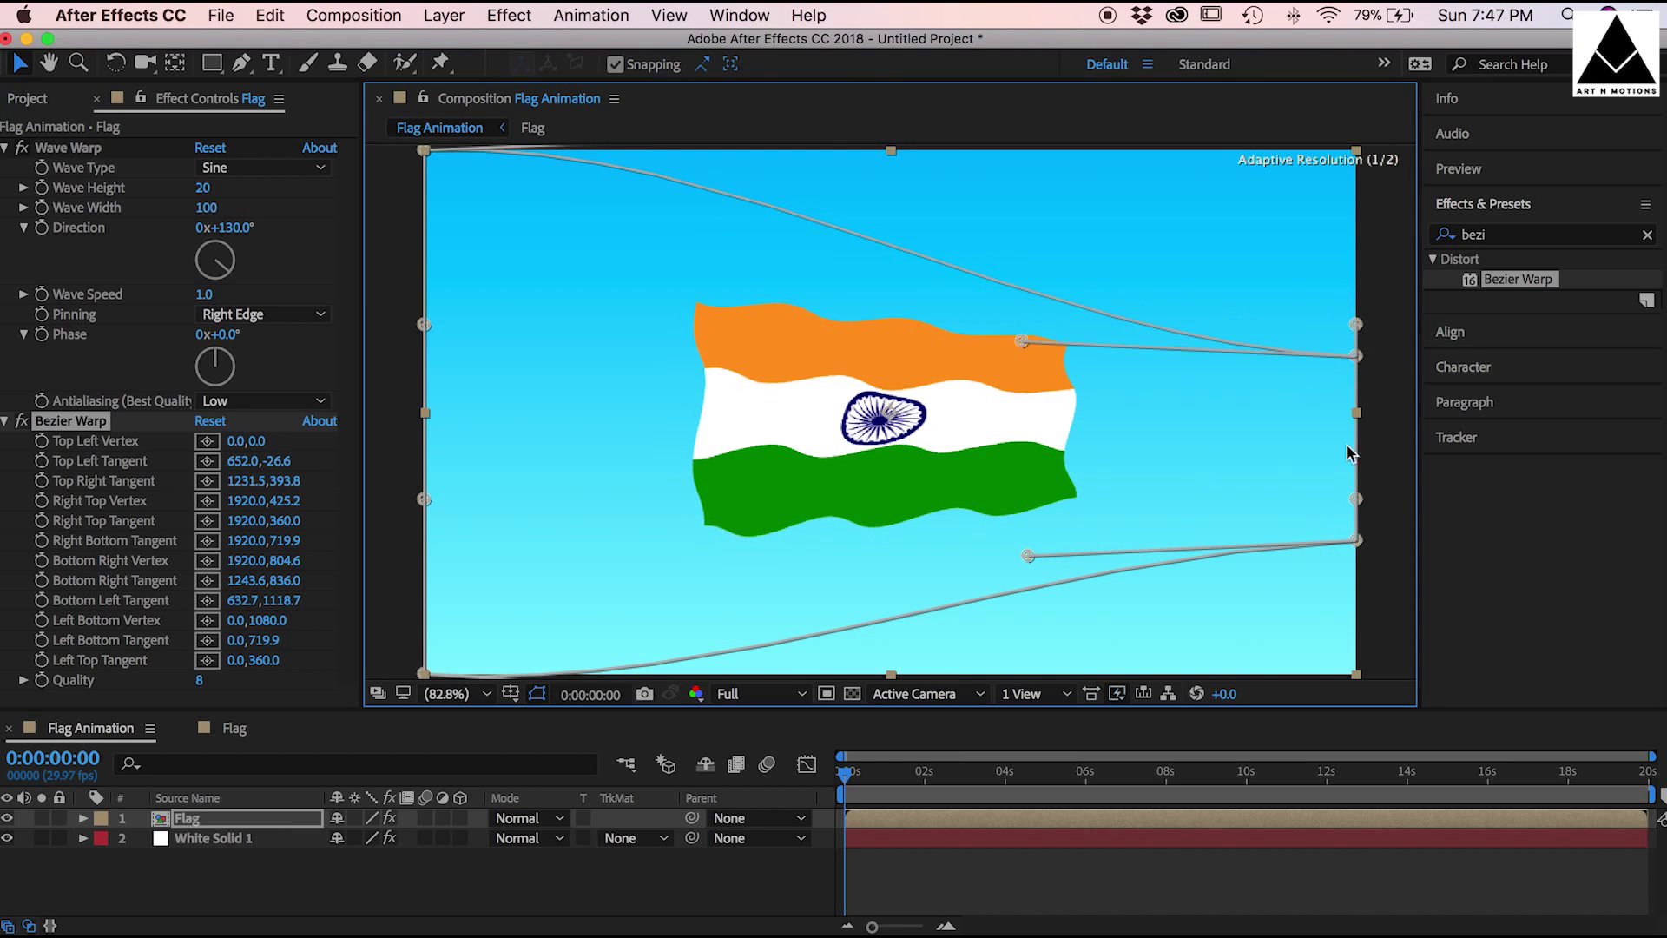
left_click_drag(1022, 341, 1013, 408)
left_click_drag(1357, 539, 1358, 528)
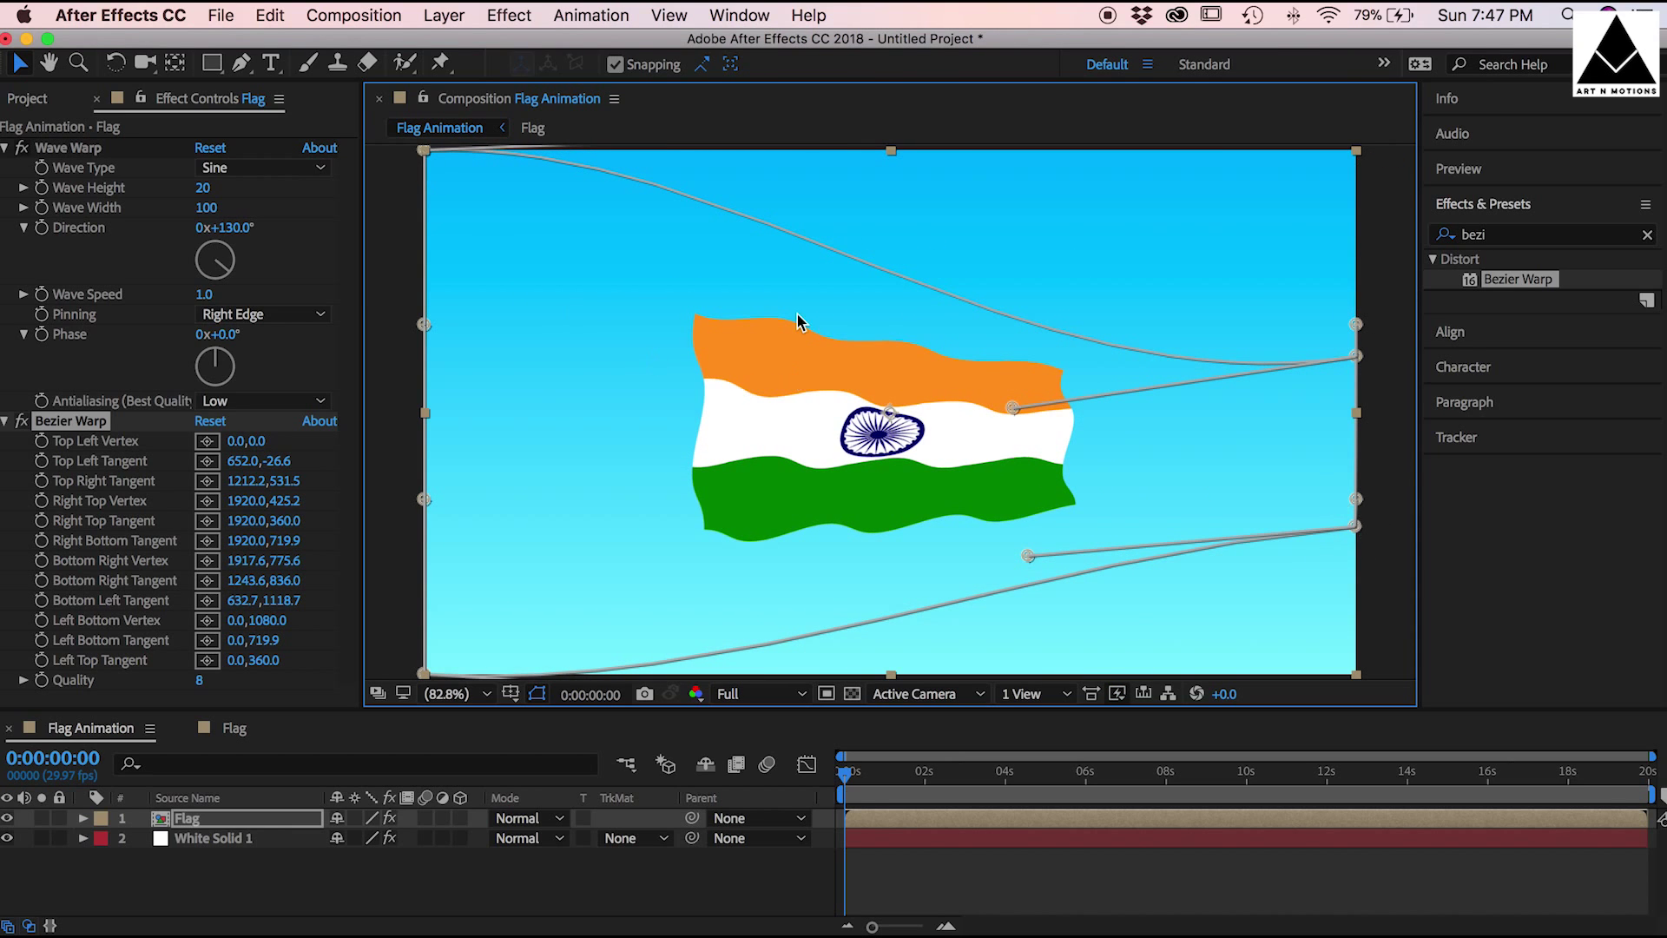
key("comma")
key("comma")
left_click_drag(801, 247, 792, 215)
left_click_drag(795, 582, 789, 598)
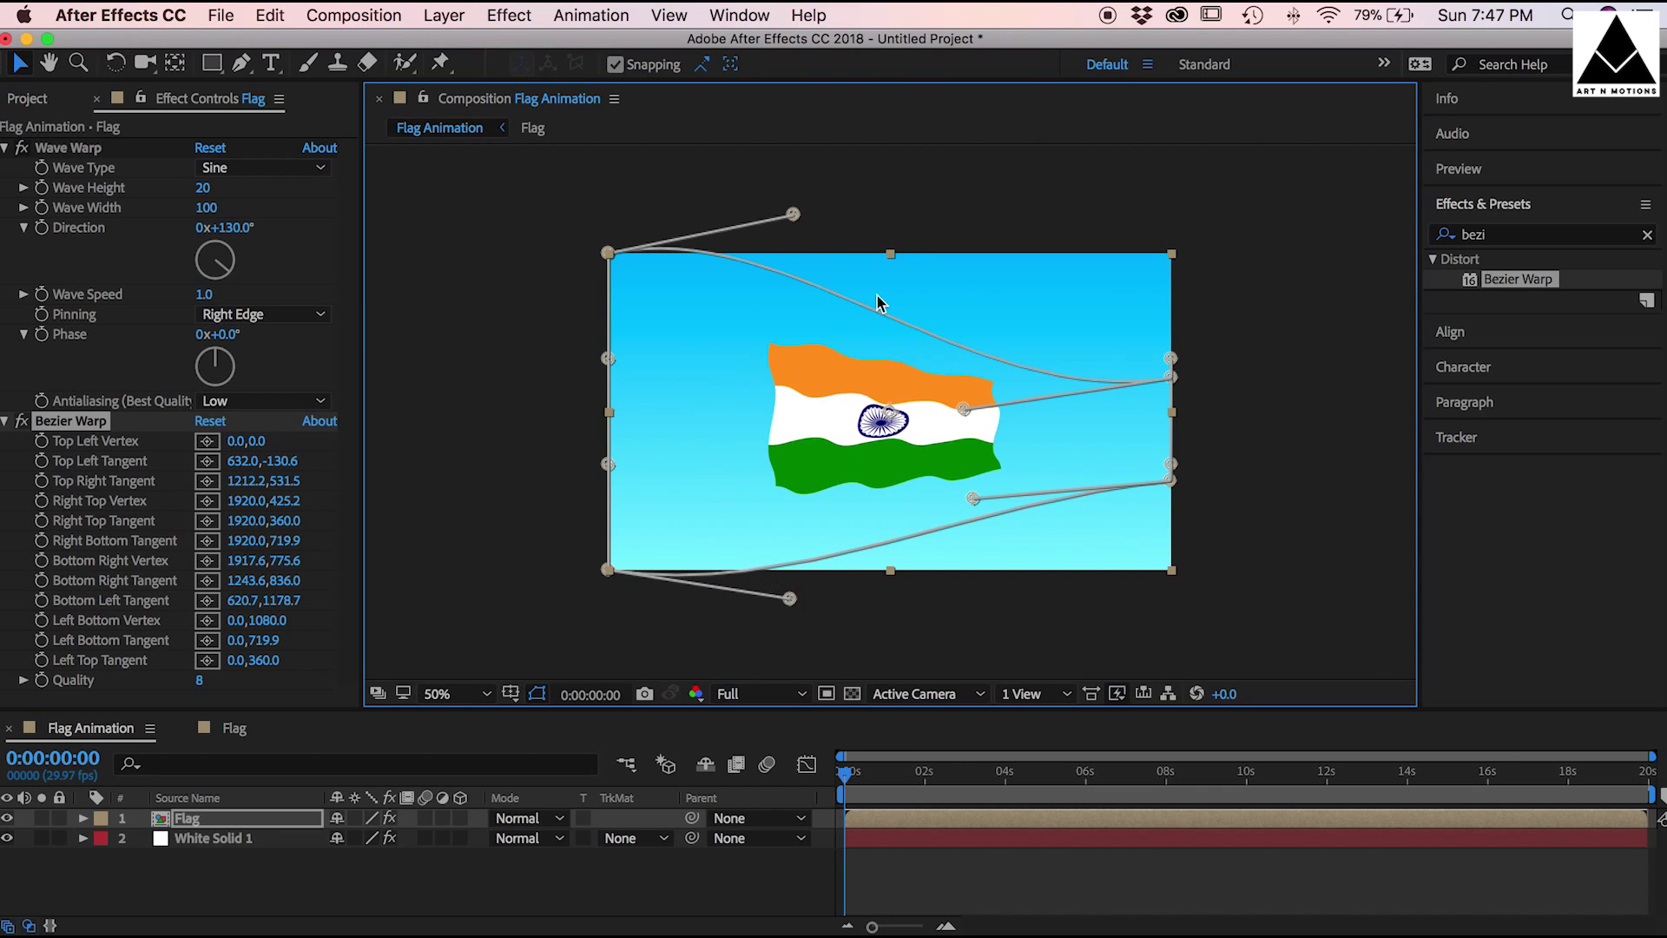
left_click_drag(1176, 388, 1176, 400)
left_click_drag(964, 410, 974, 508)
left_click_drag(1173, 359, 1176, 406)
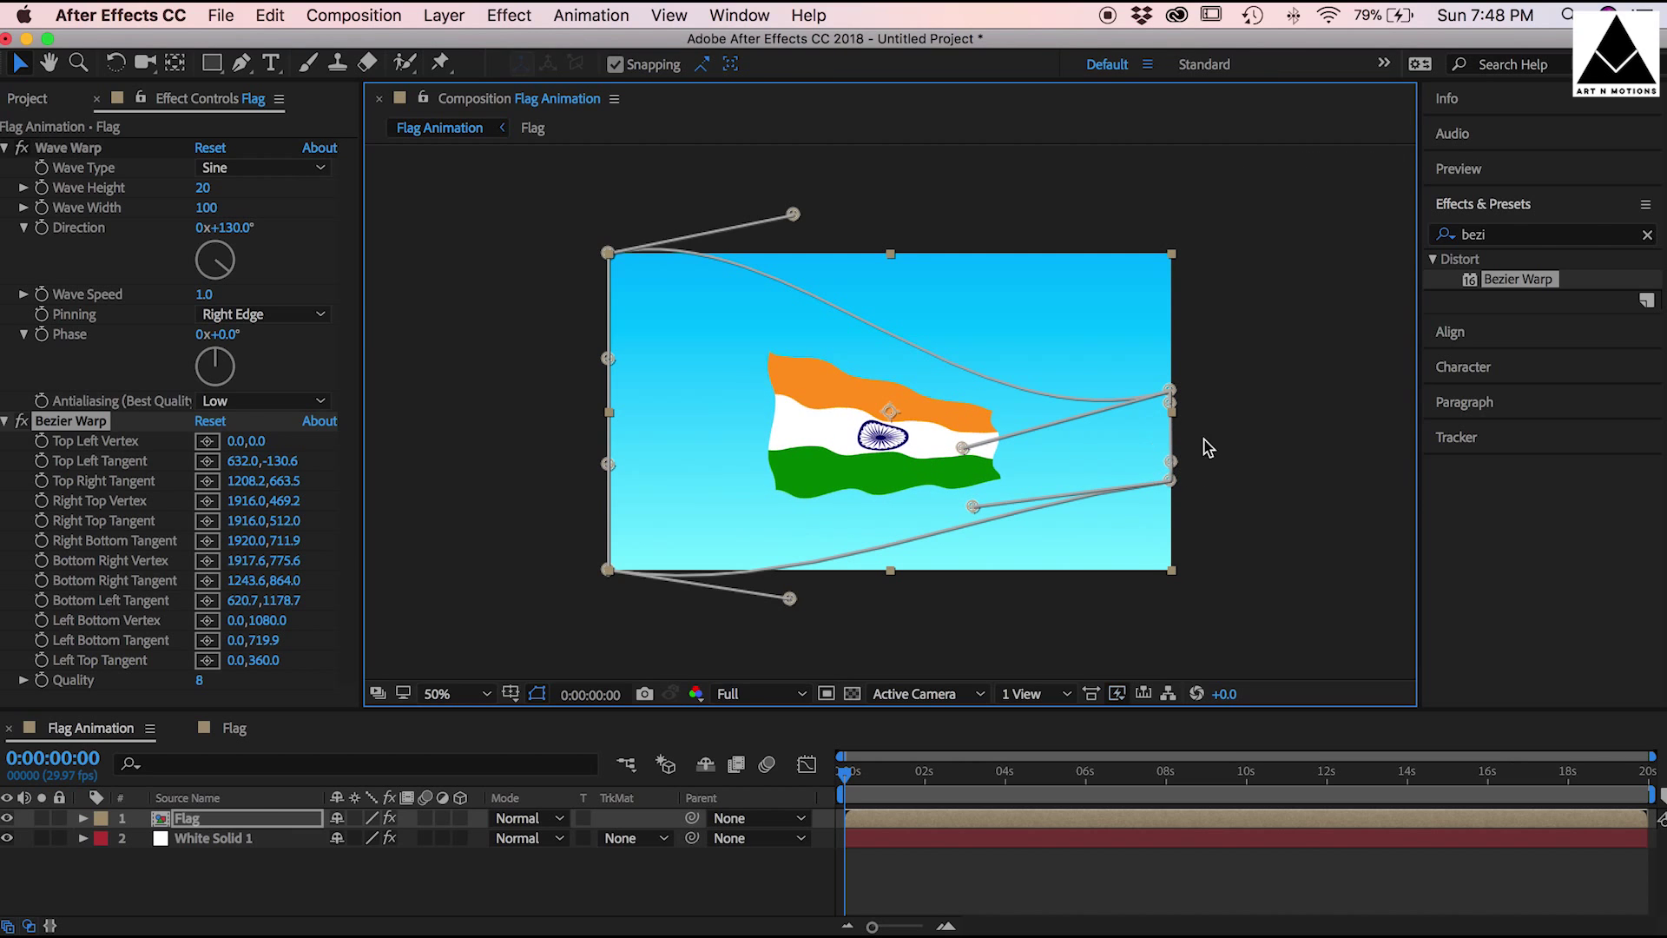
Step: Apply CC Bend It to the flag with its Start point at 960,1474
left_click(1511, 235)
type("cc b")
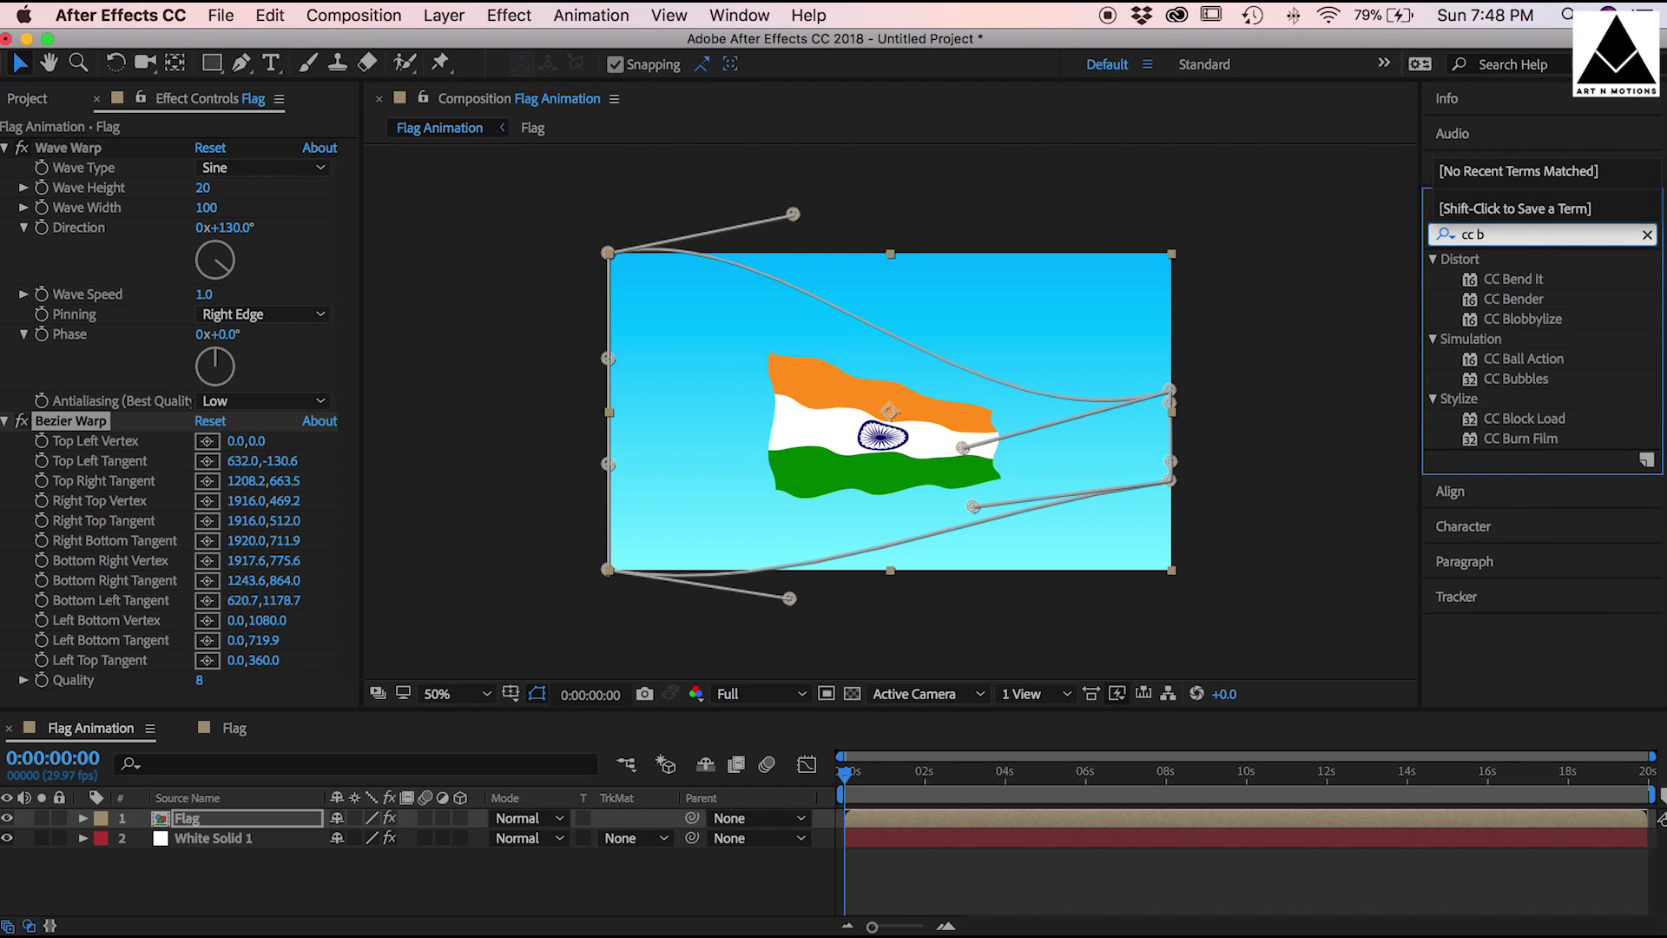
type("en")
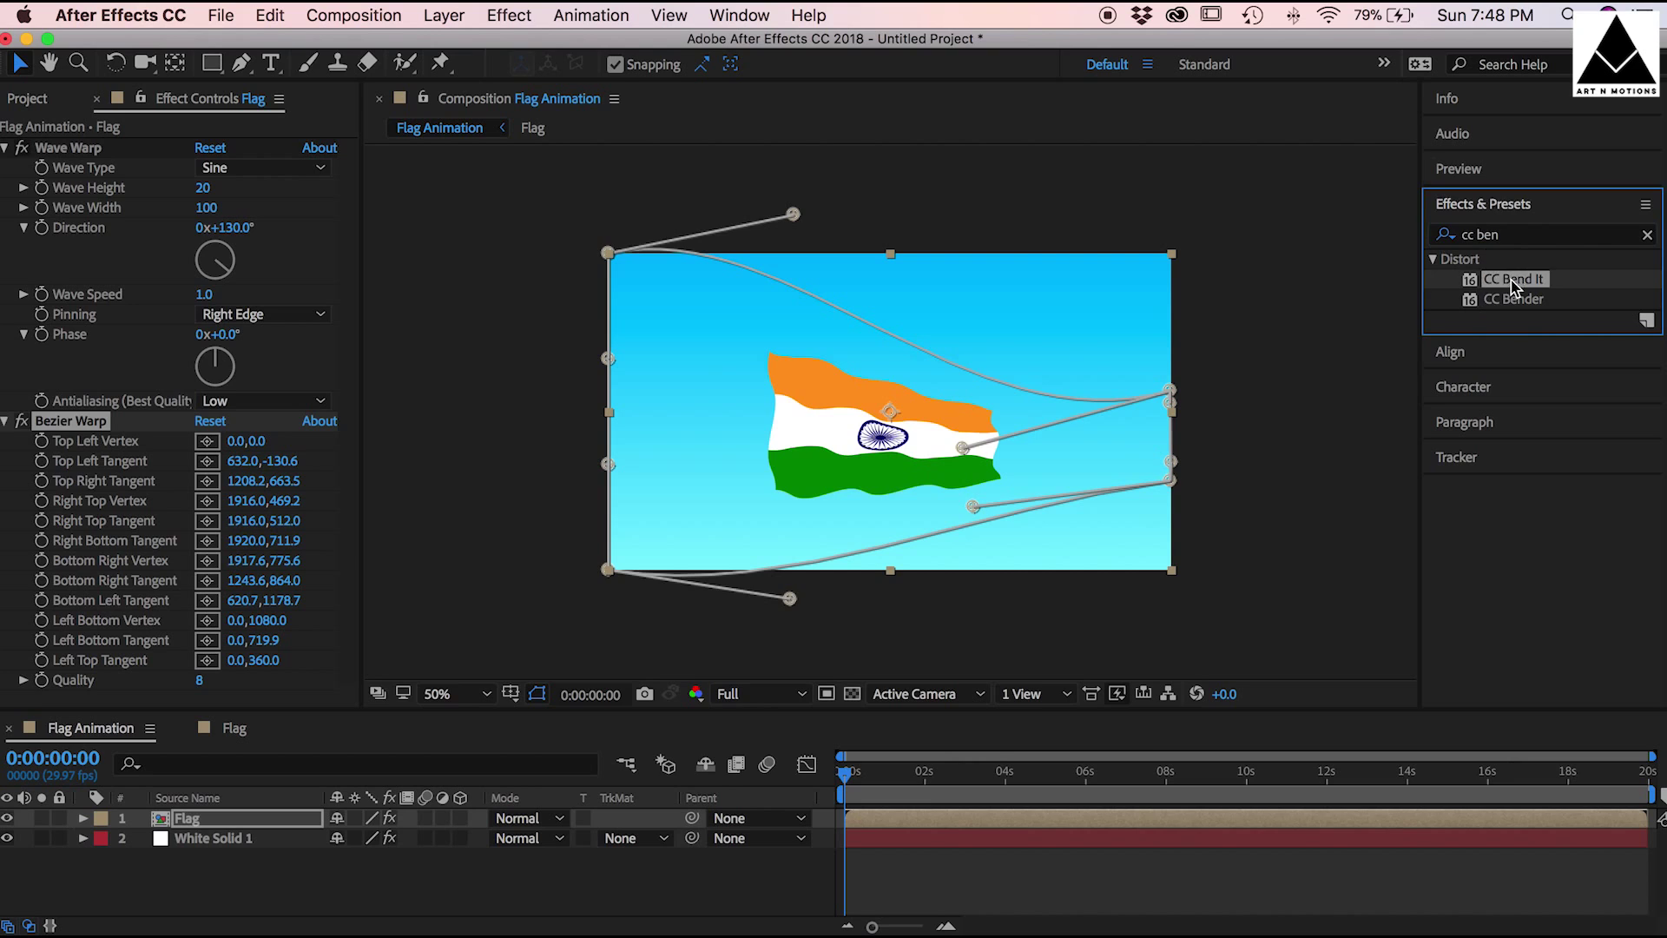
left_click_drag(1510, 278, 1000, 820)
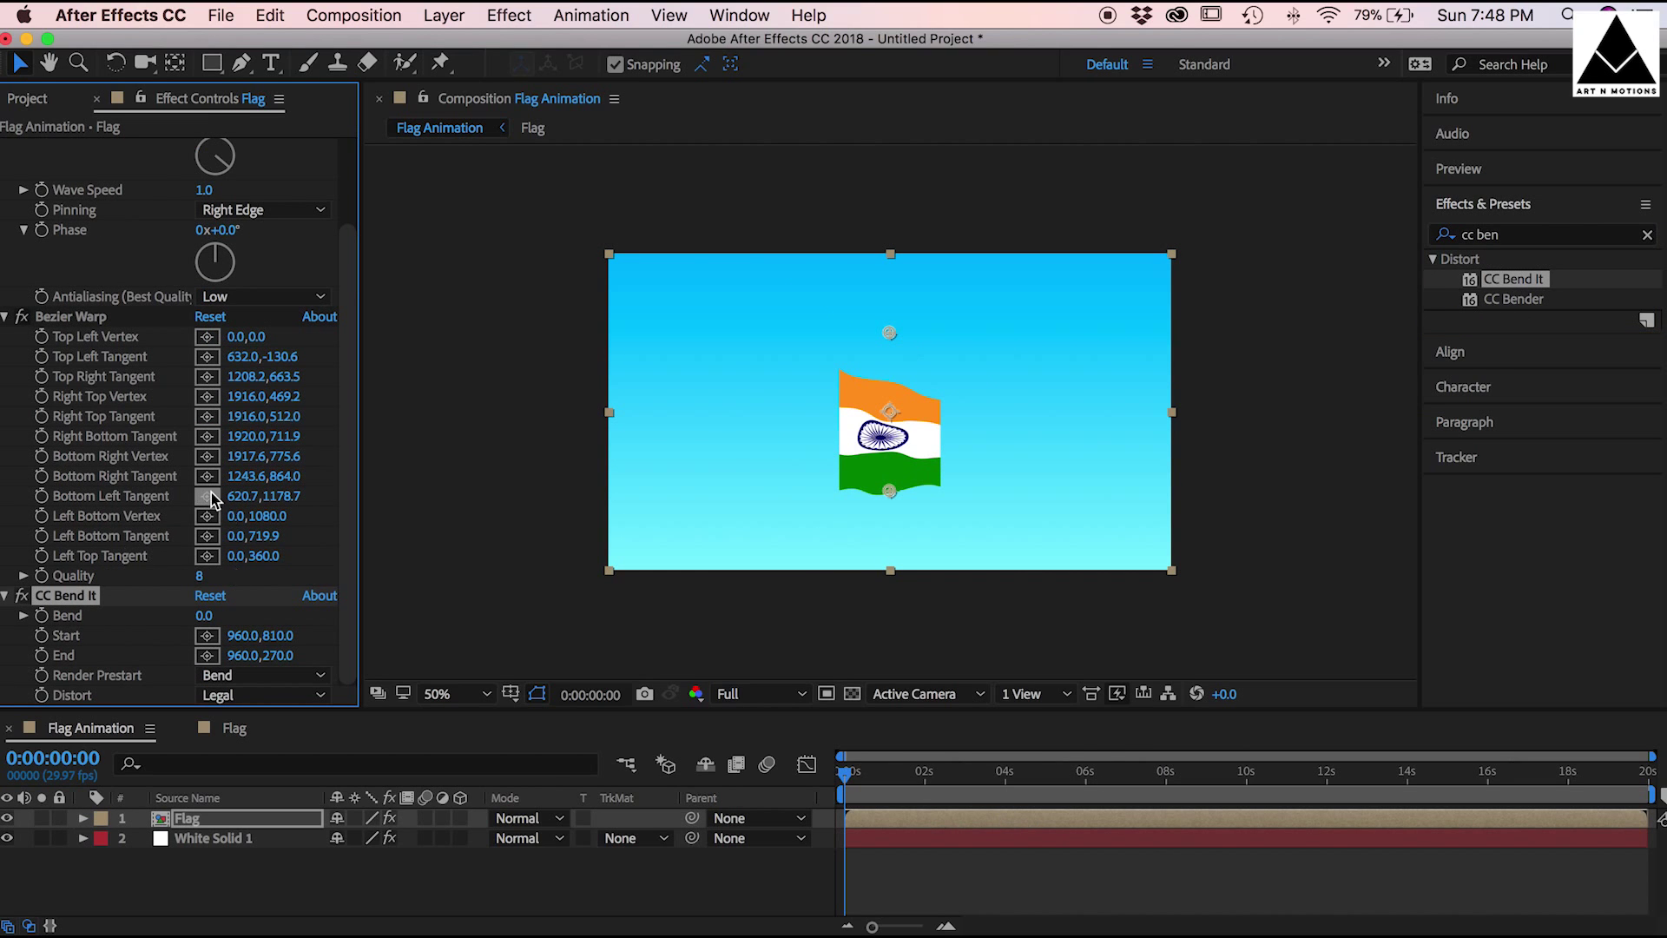
left_click_drag(285, 647, 1077, 631)
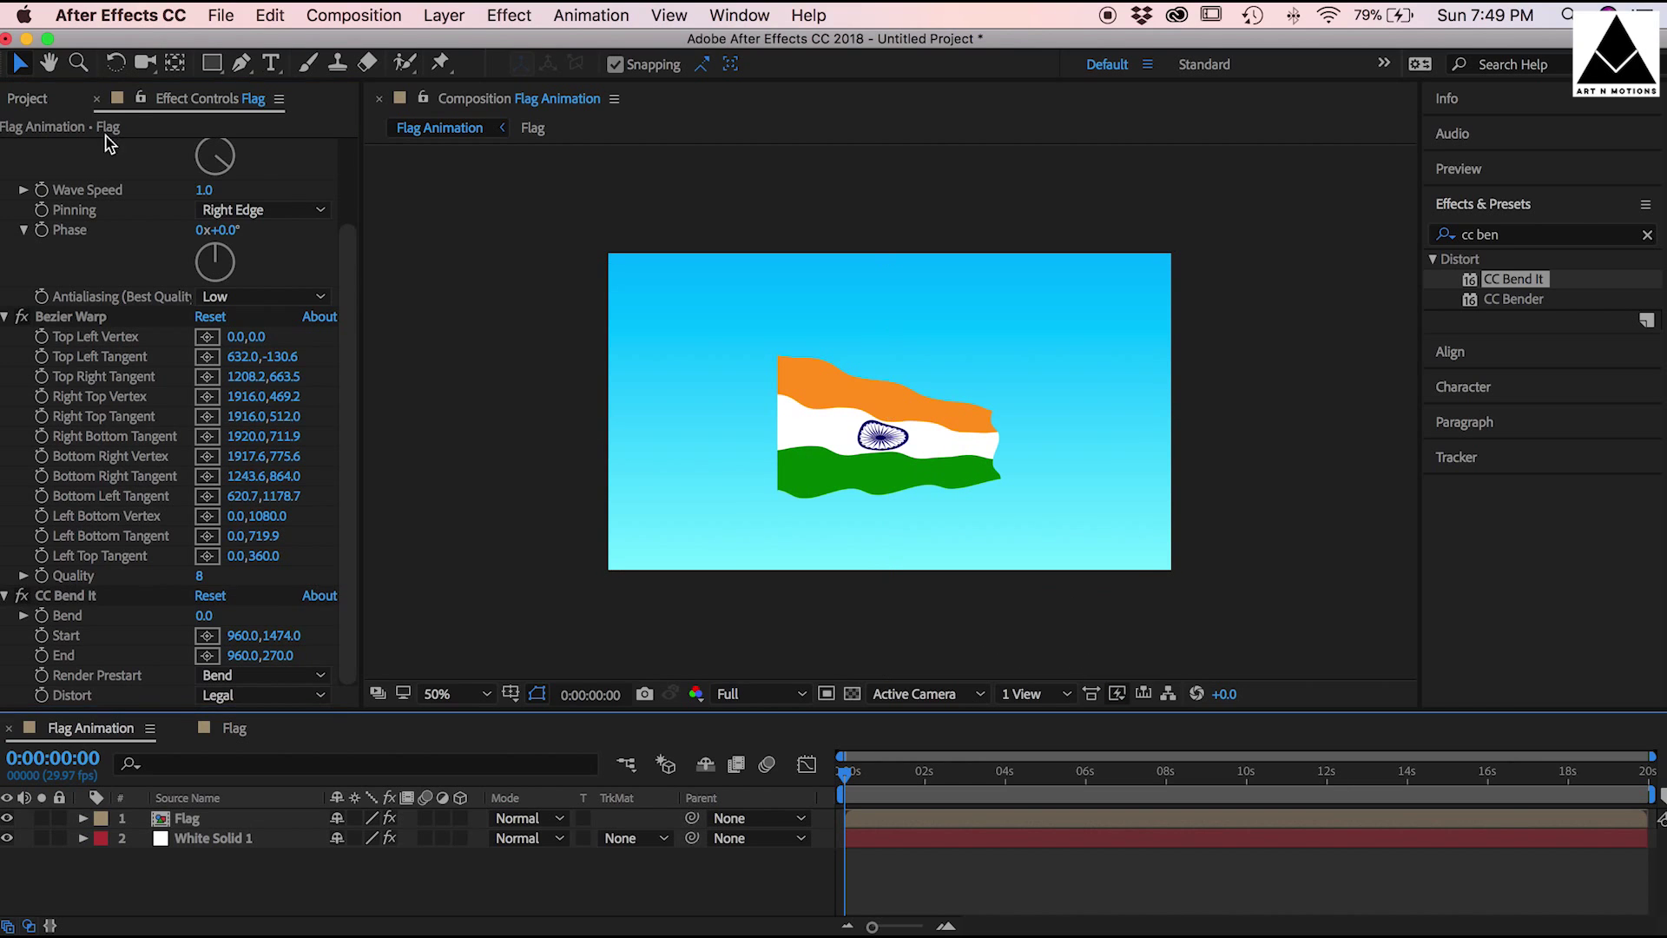
scroll(130, 325, "up", 5)
Step: Collapse the flag effects and set the Rectangle tool to no stroke with a dark grey fill
left_click(7, 147)
left_click(6, 189)
left_click(656, 175)
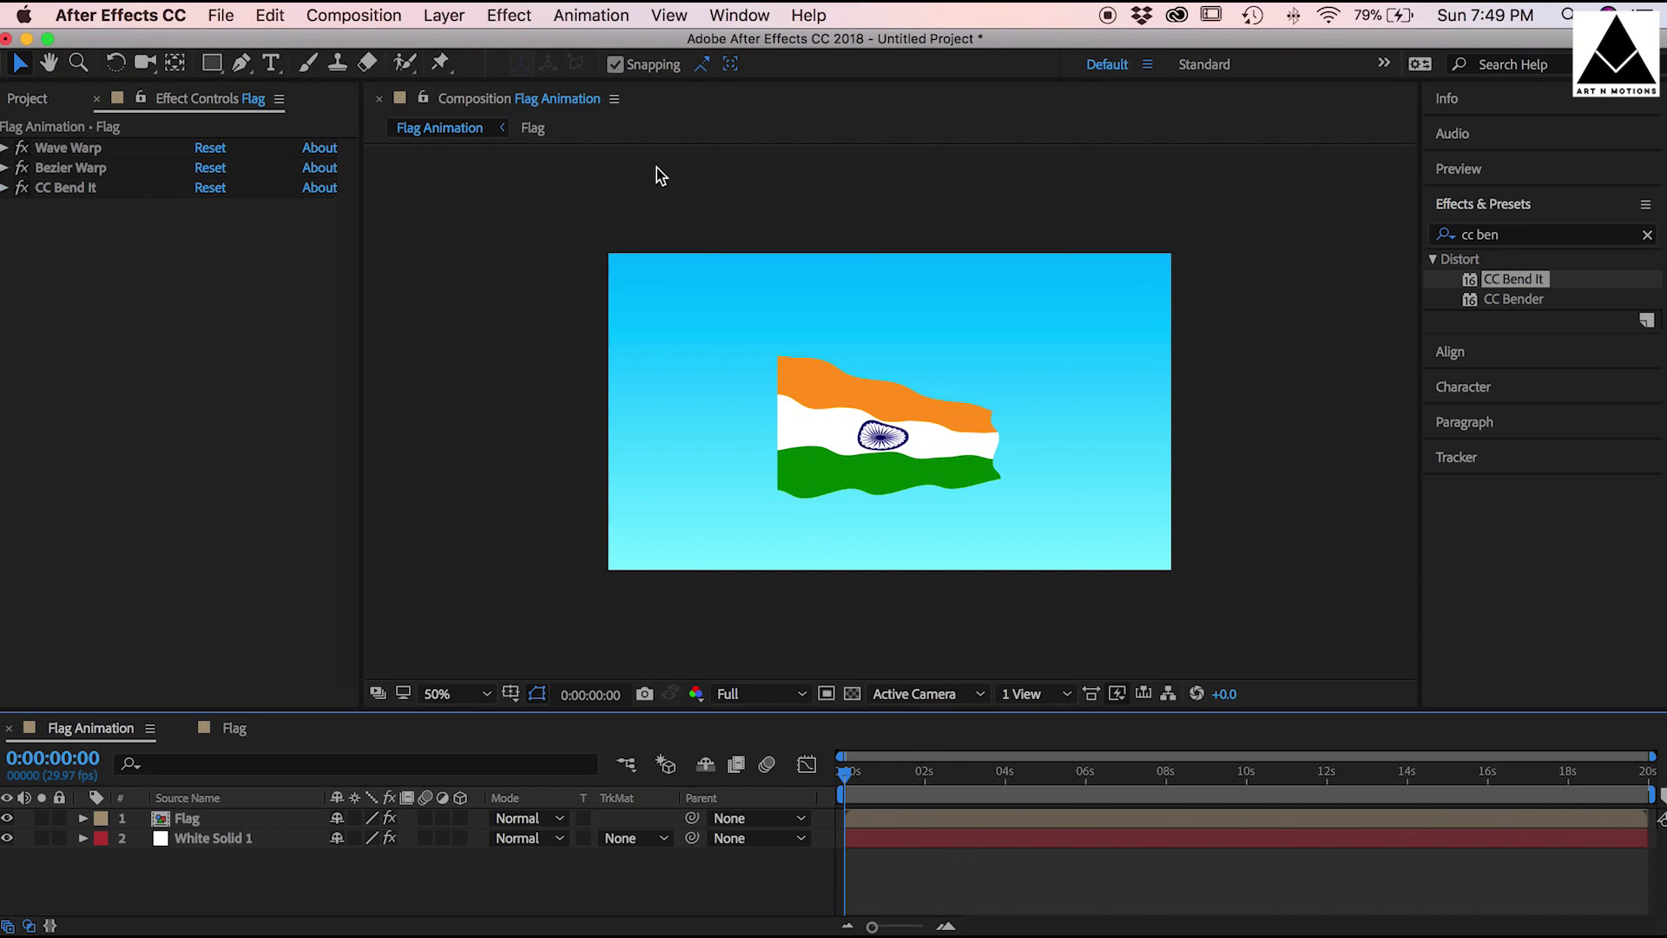
left_click(211, 63)
left_click(591, 65)
left_click(305, 249)
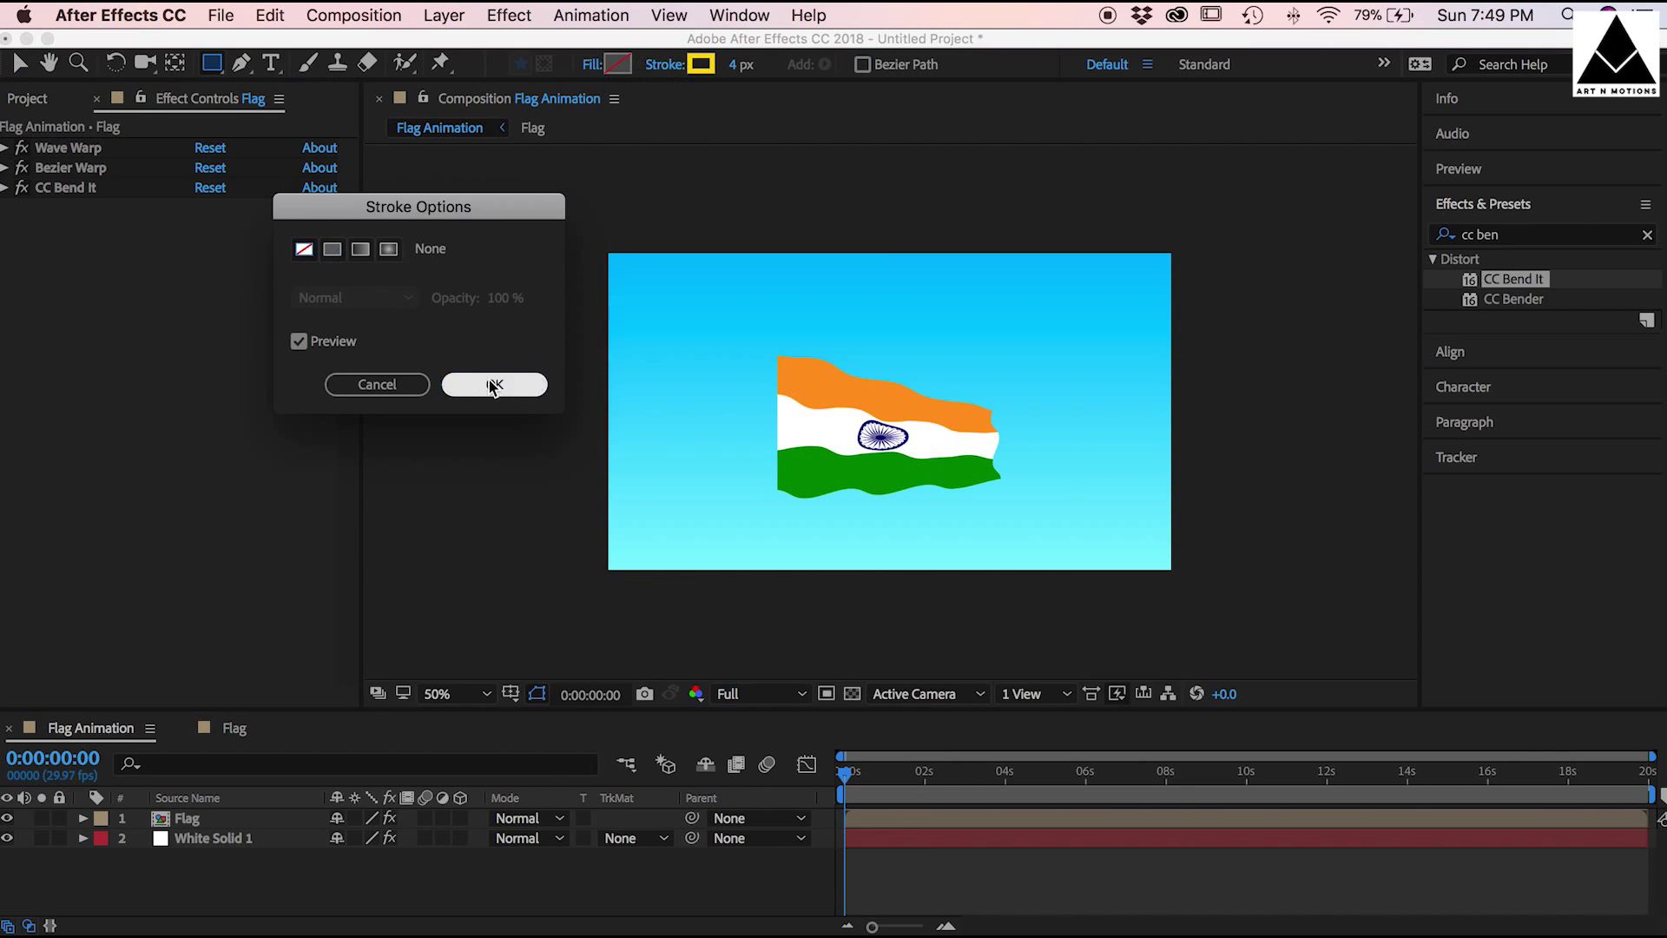
left_click(465, 380)
left_click(618, 68)
left_click(88, 907)
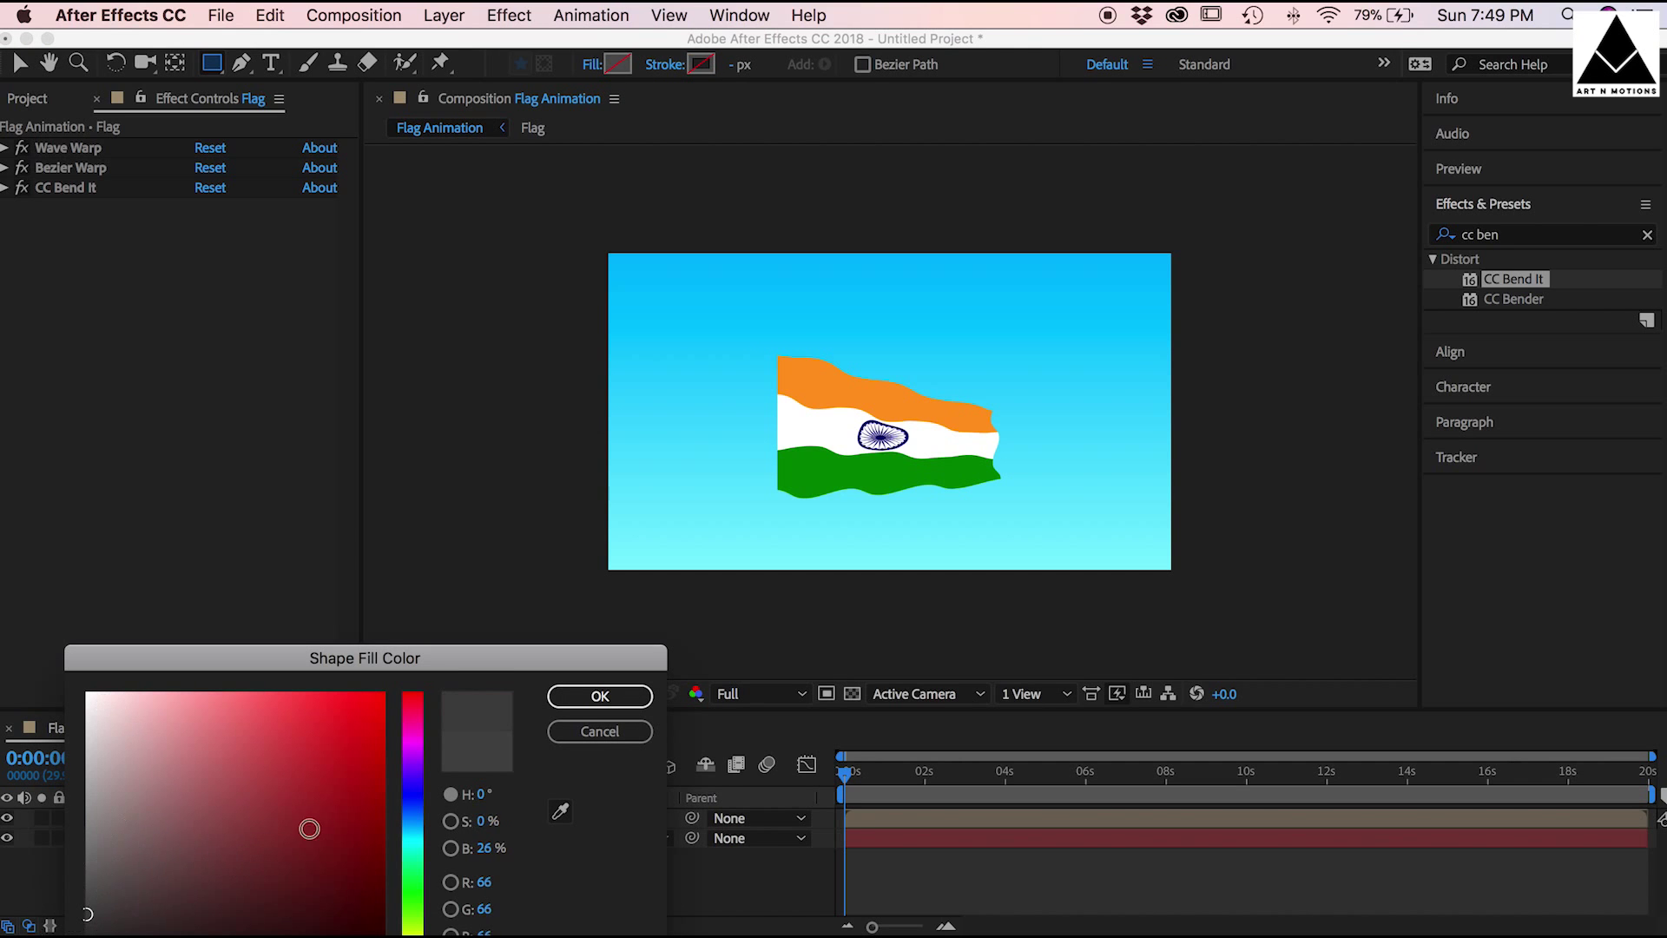
left_click(599, 696)
Step: Draw a tall, thin dark grey pole along the flag's left edge
left_click_drag(770, 335, 776, 602)
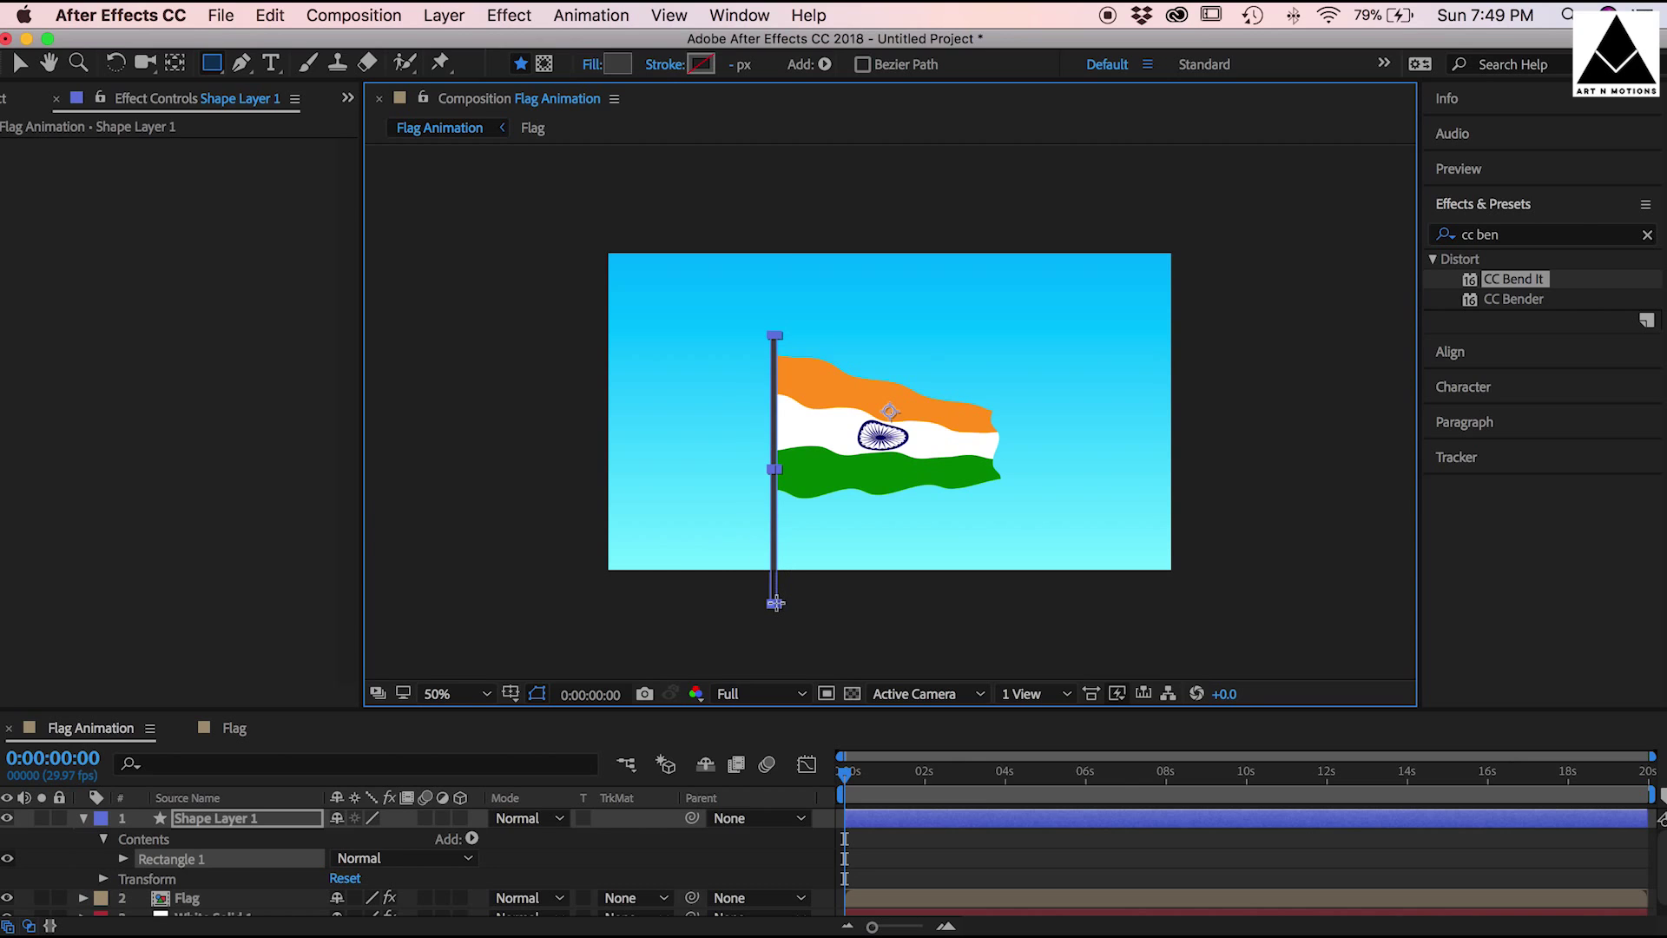
left_click(20, 63)
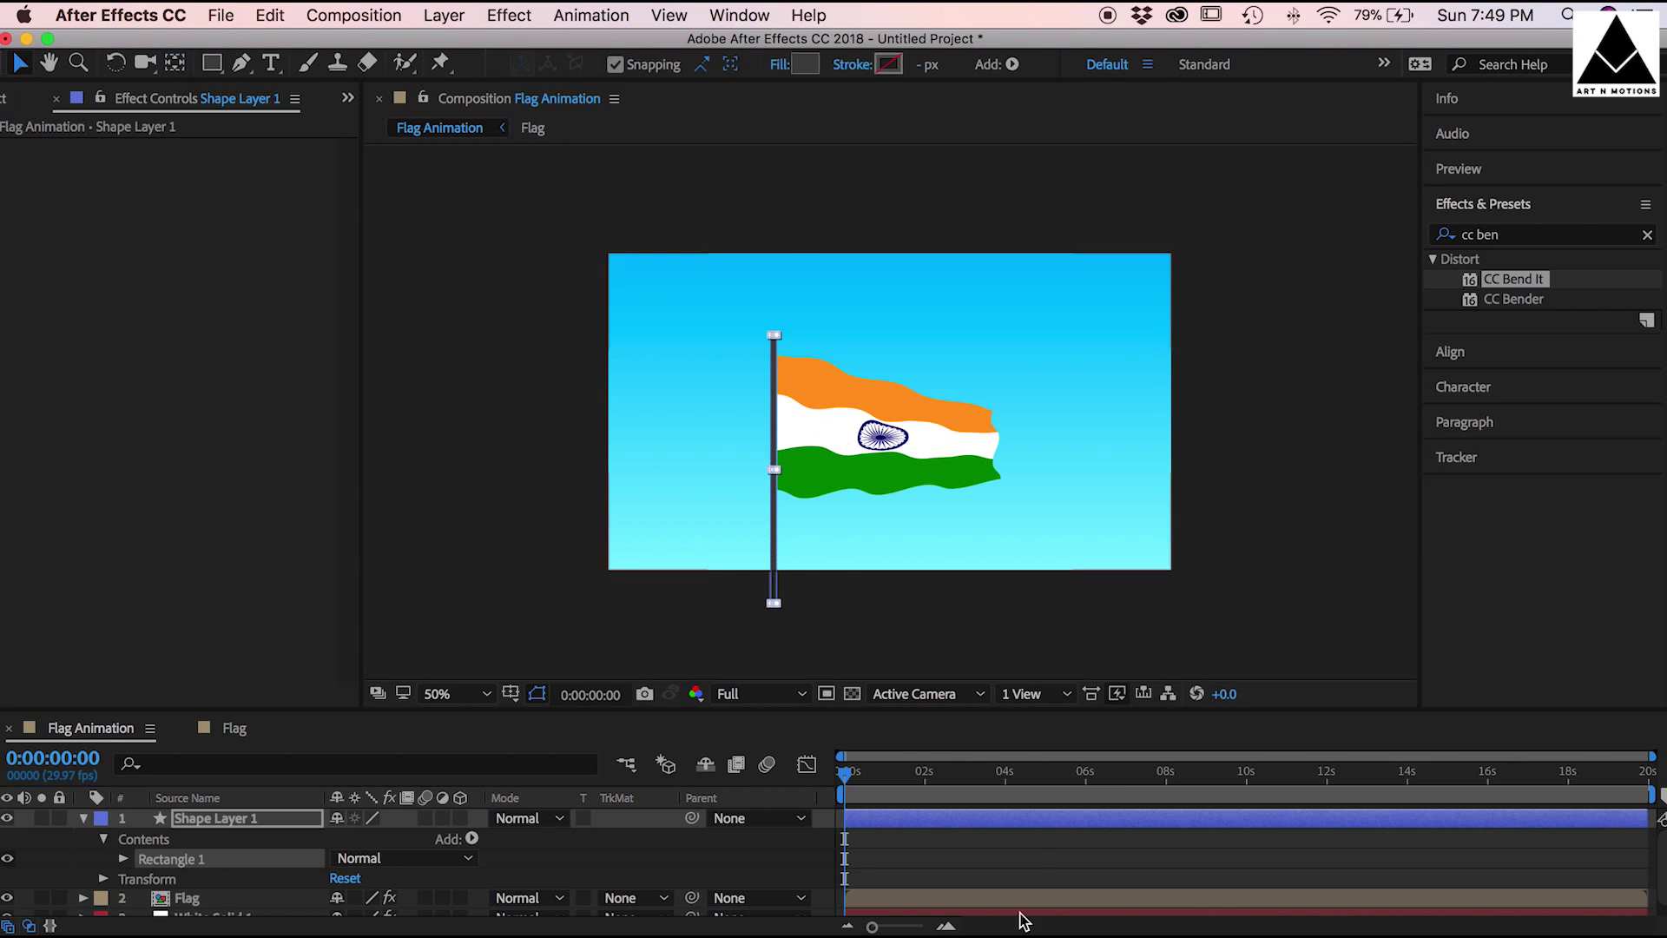
left_click(991, 821)
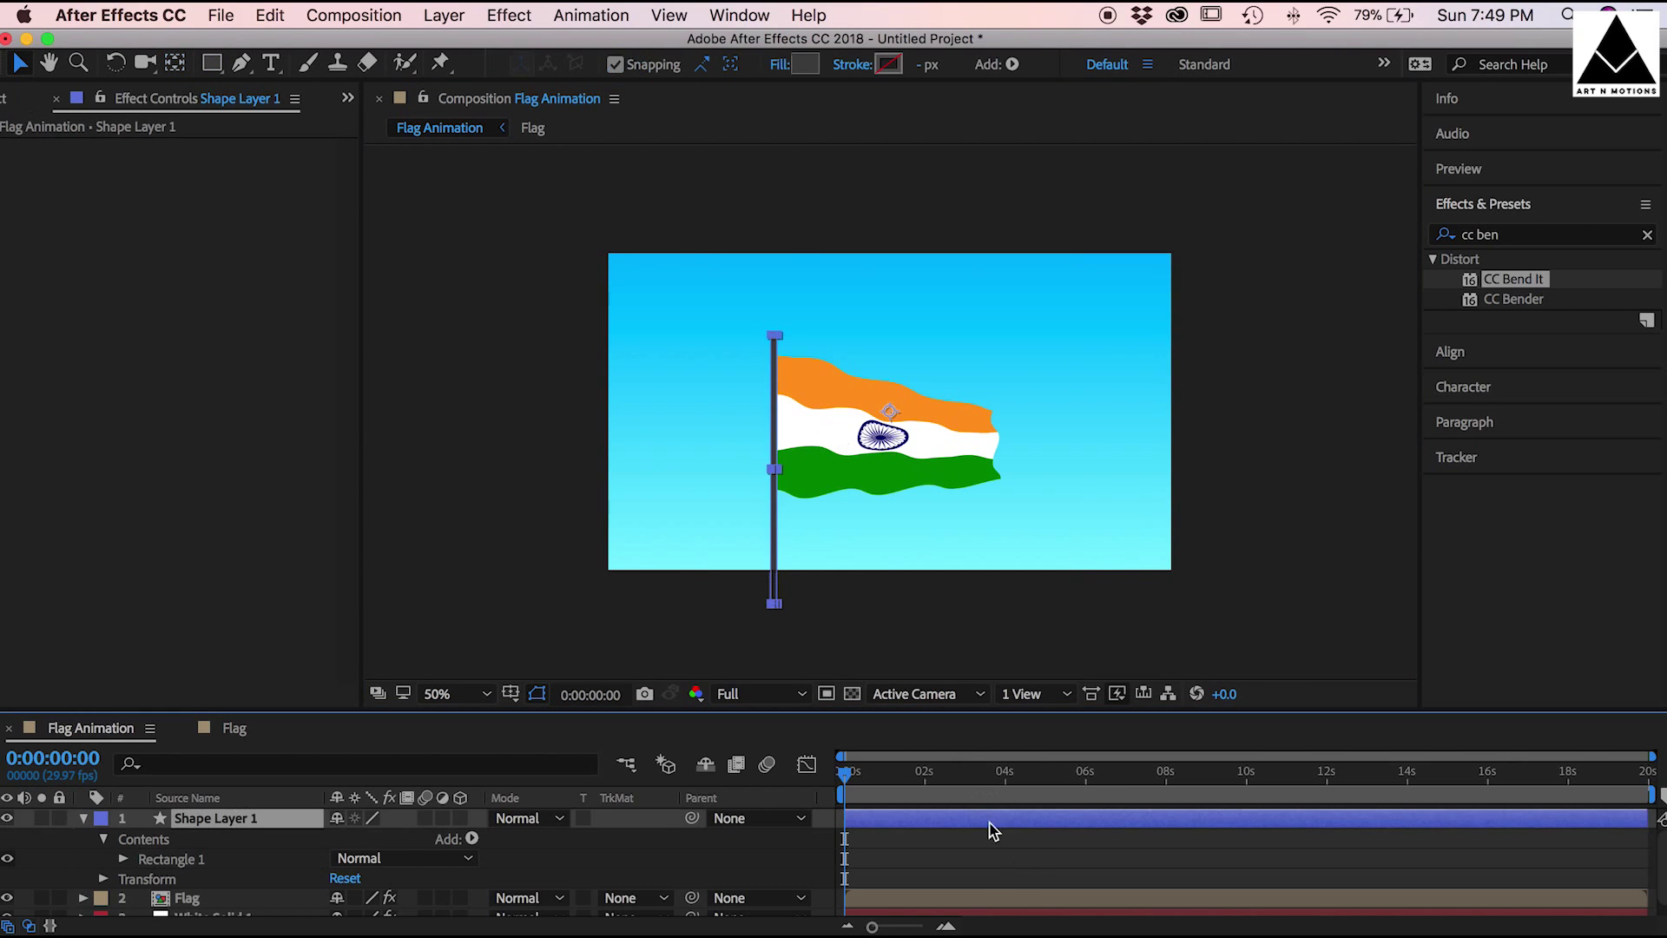
Step: Draw a small round ellipse cap on top of the pole
left_click(1030, 863)
left_click_drag(215, 72, 269, 109)
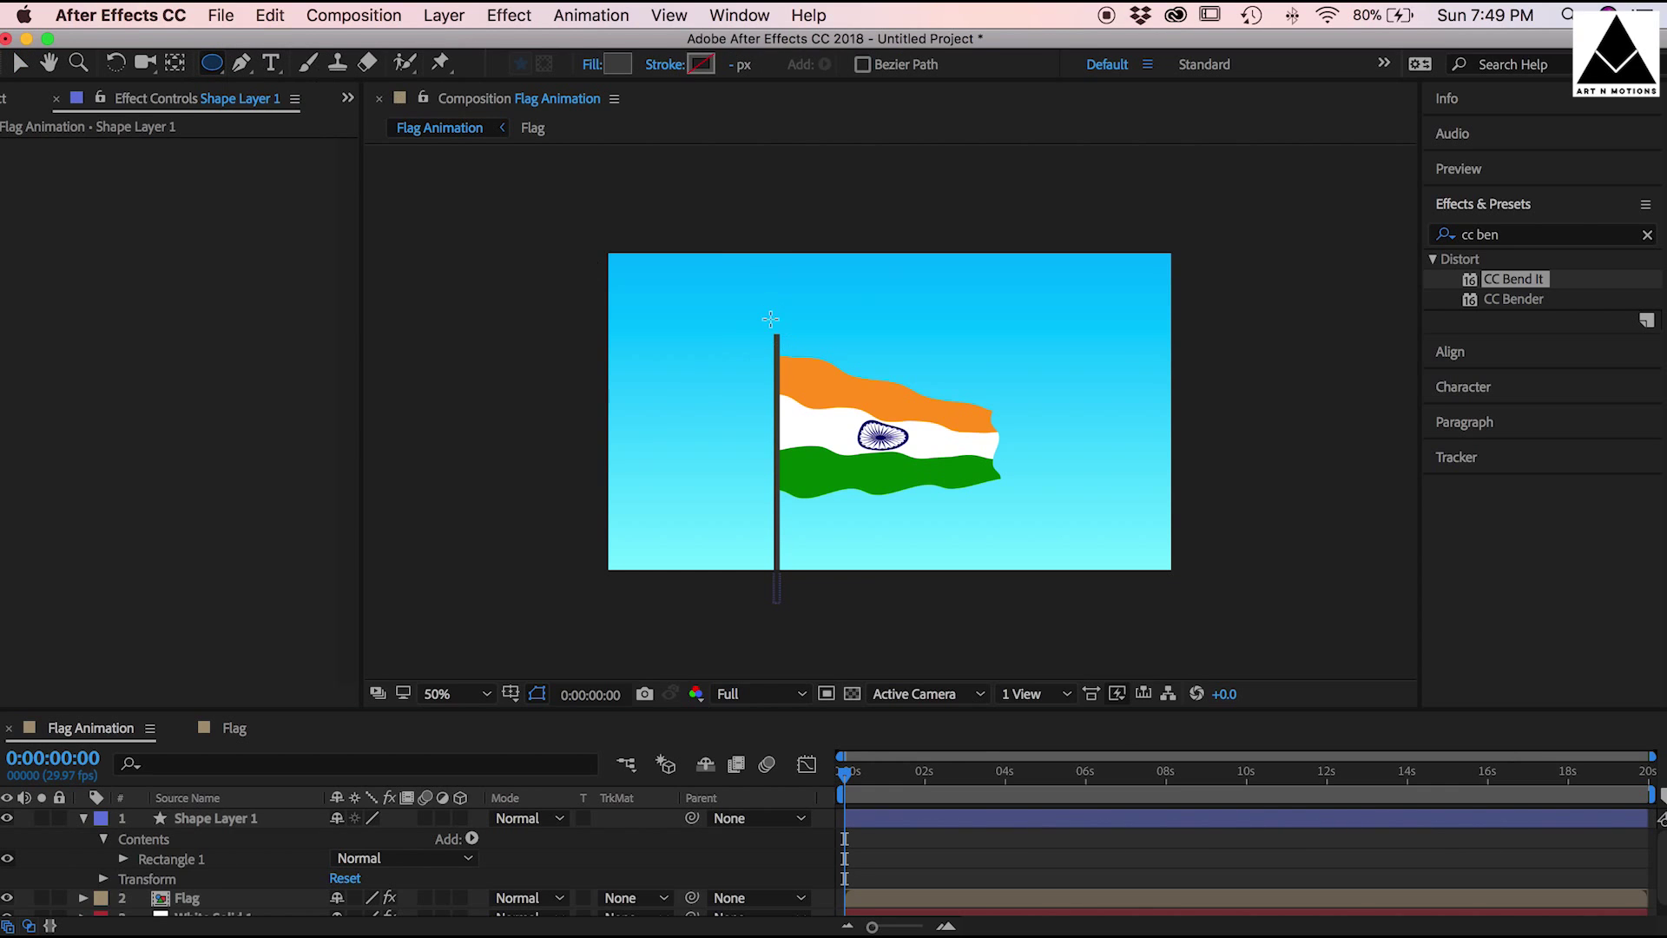
left_click_drag(772, 328, 782, 339)
key("period")
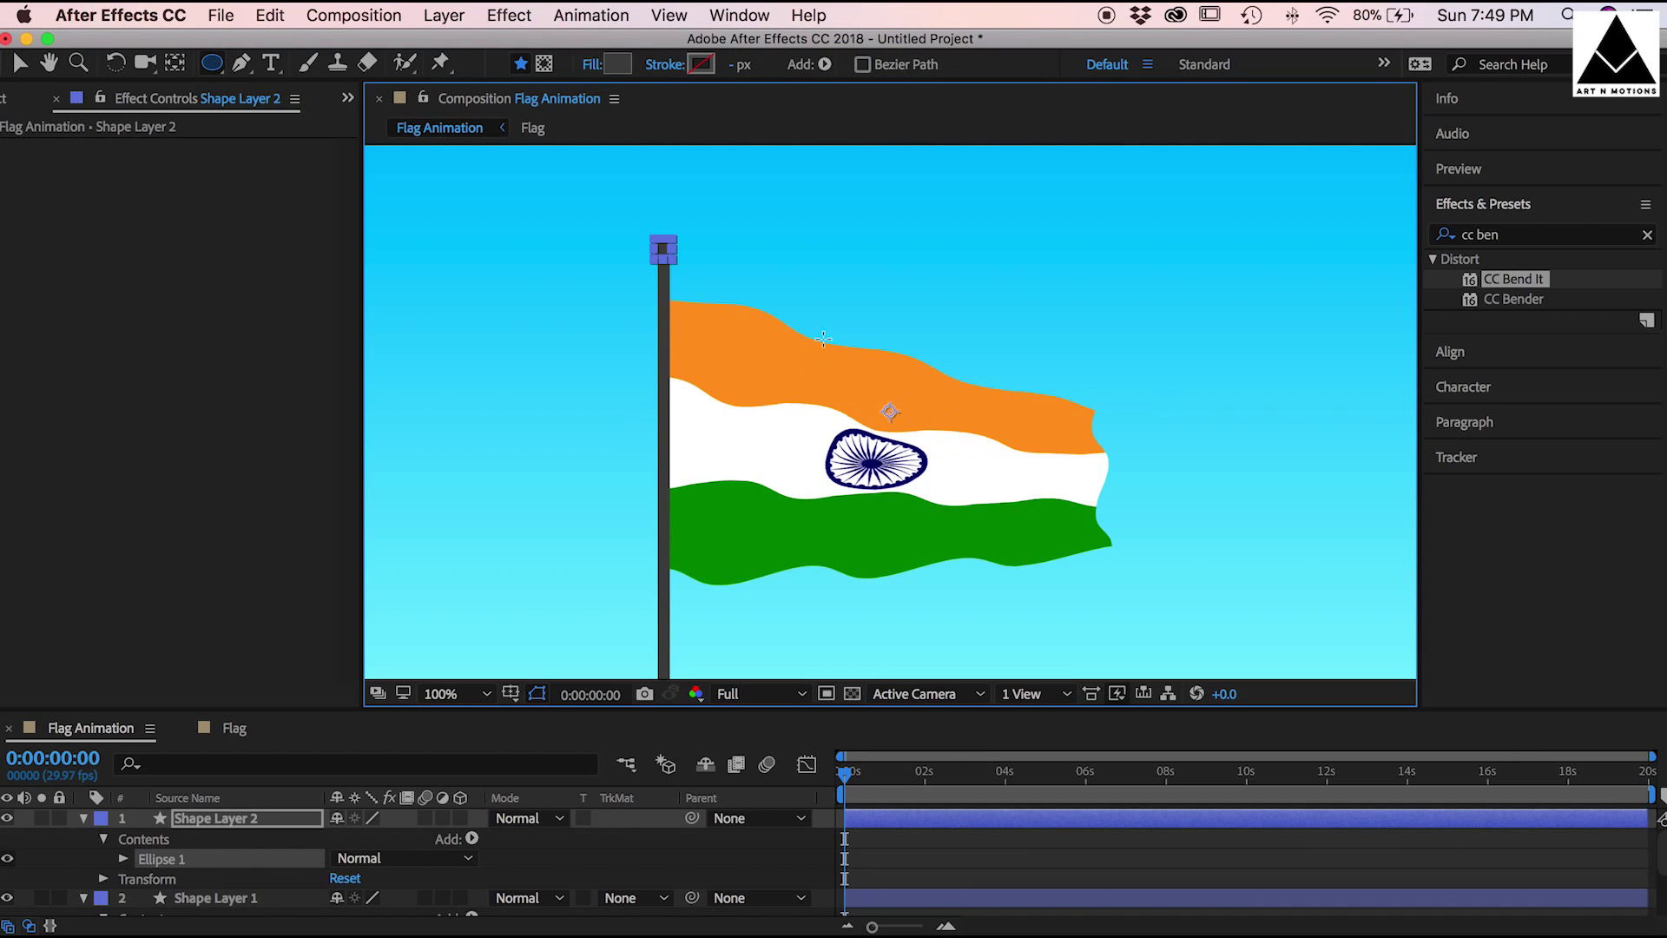
key("ctrl+z")
left_click_drag(660, 252, 672, 264)
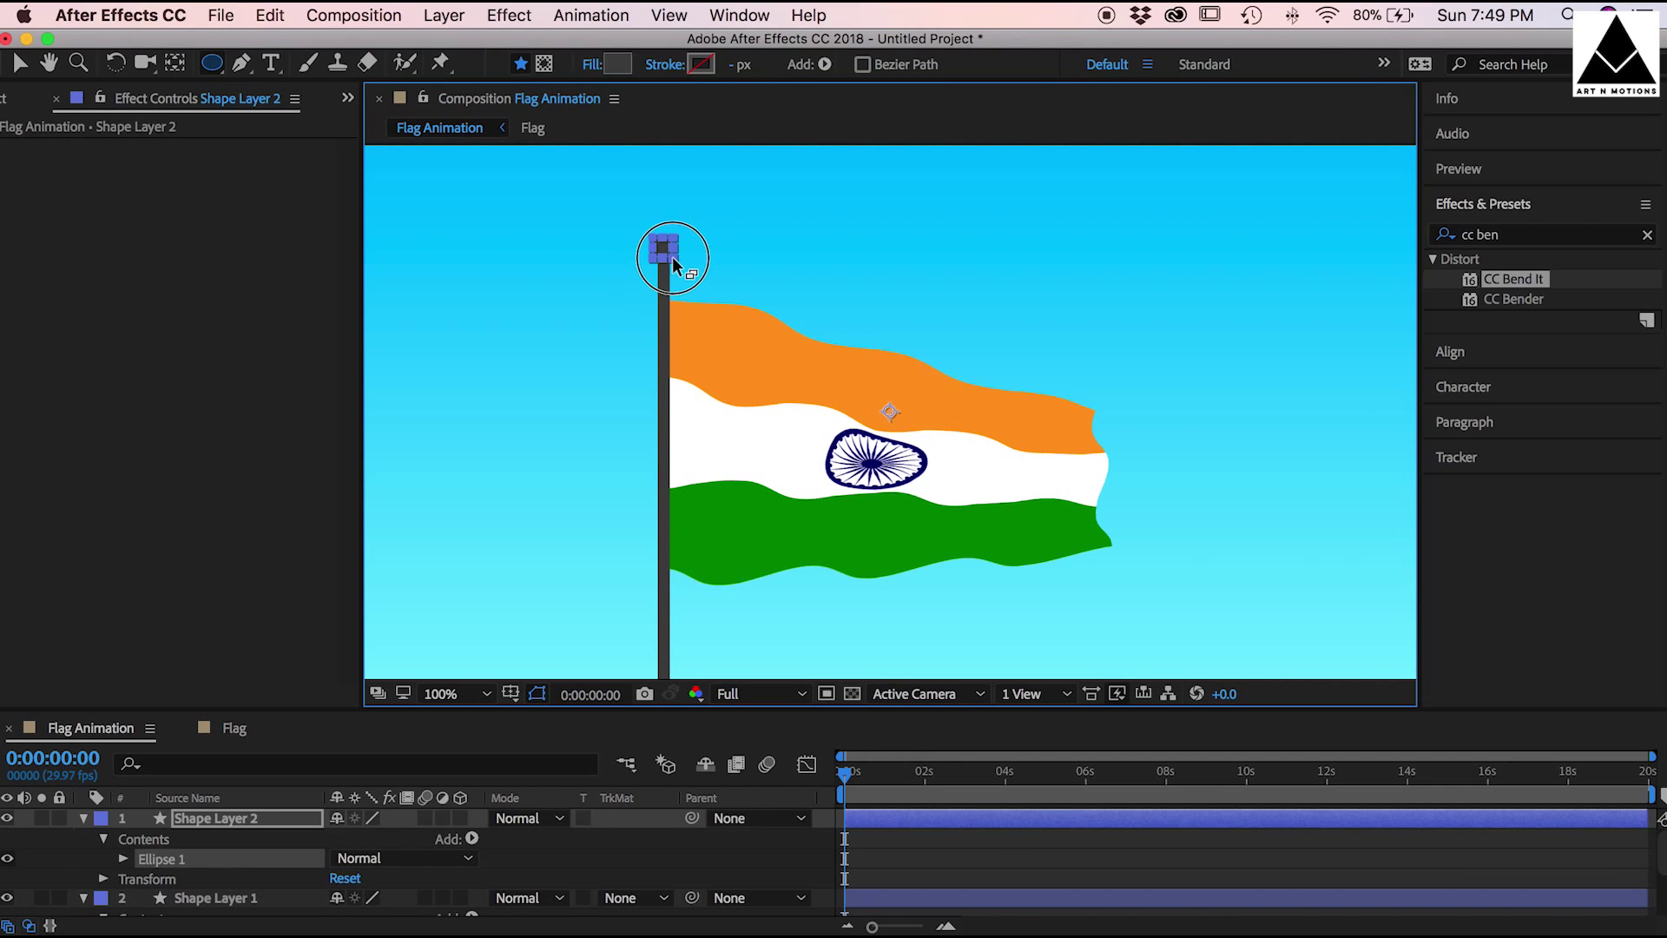
Step: Collapse the ellipse layer's properties and preview the waving flag
left_click(955, 863)
left_click(949, 821)
left_click(981, 848)
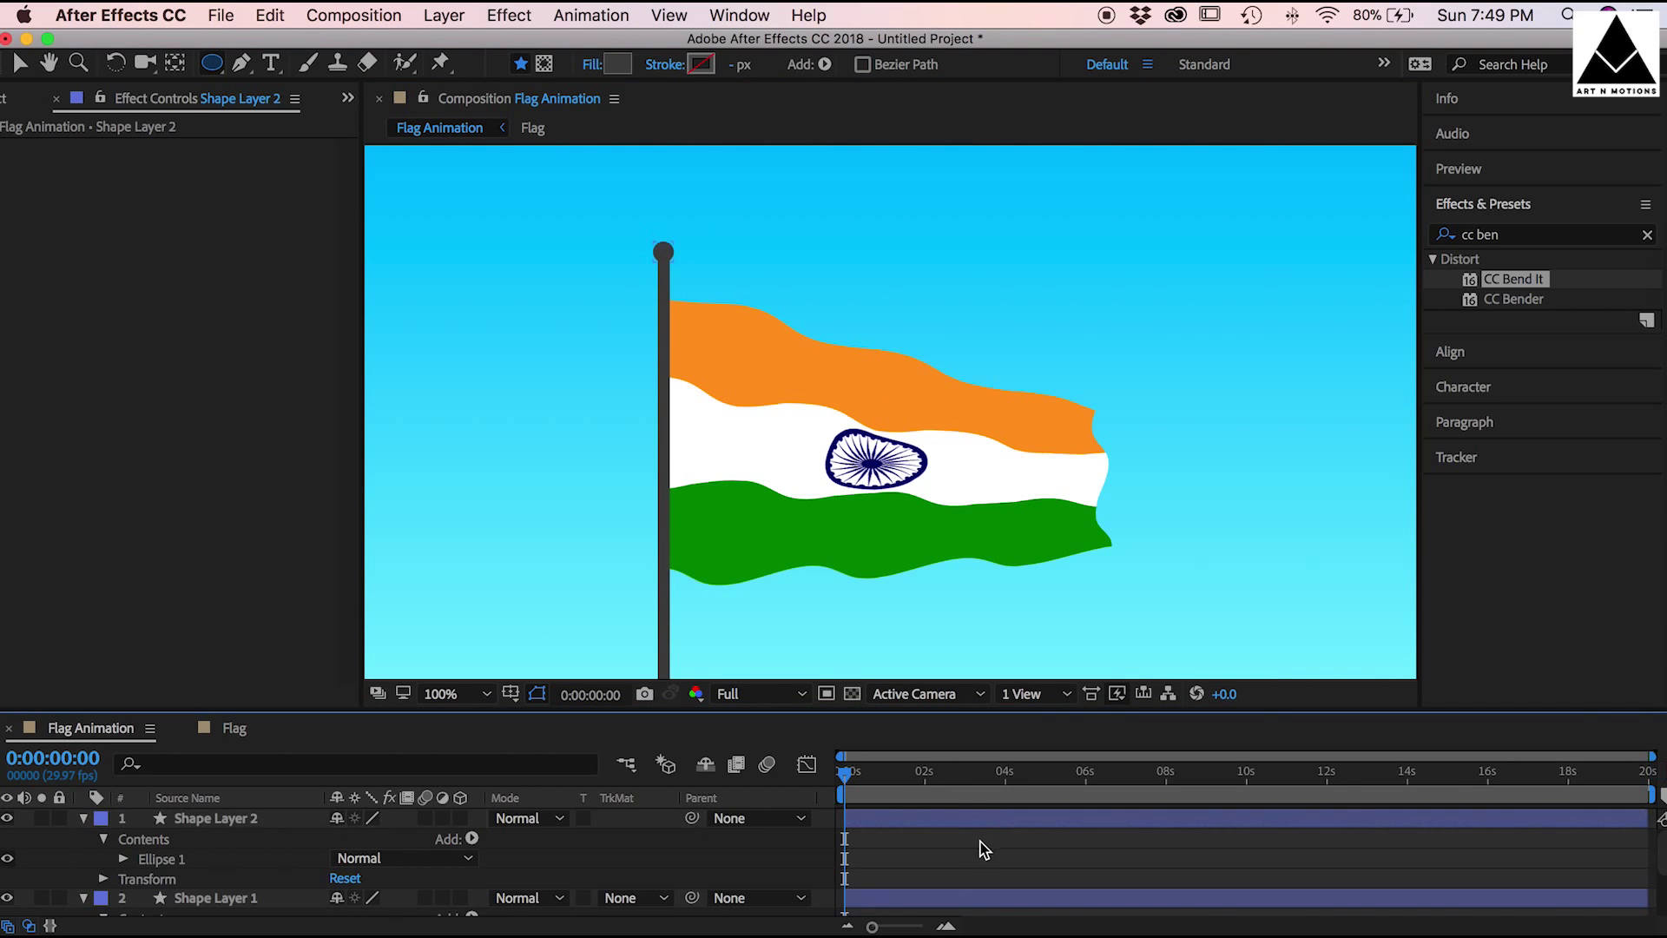
key("v")
key("comma")
key("comma")
left_click(248, 817)
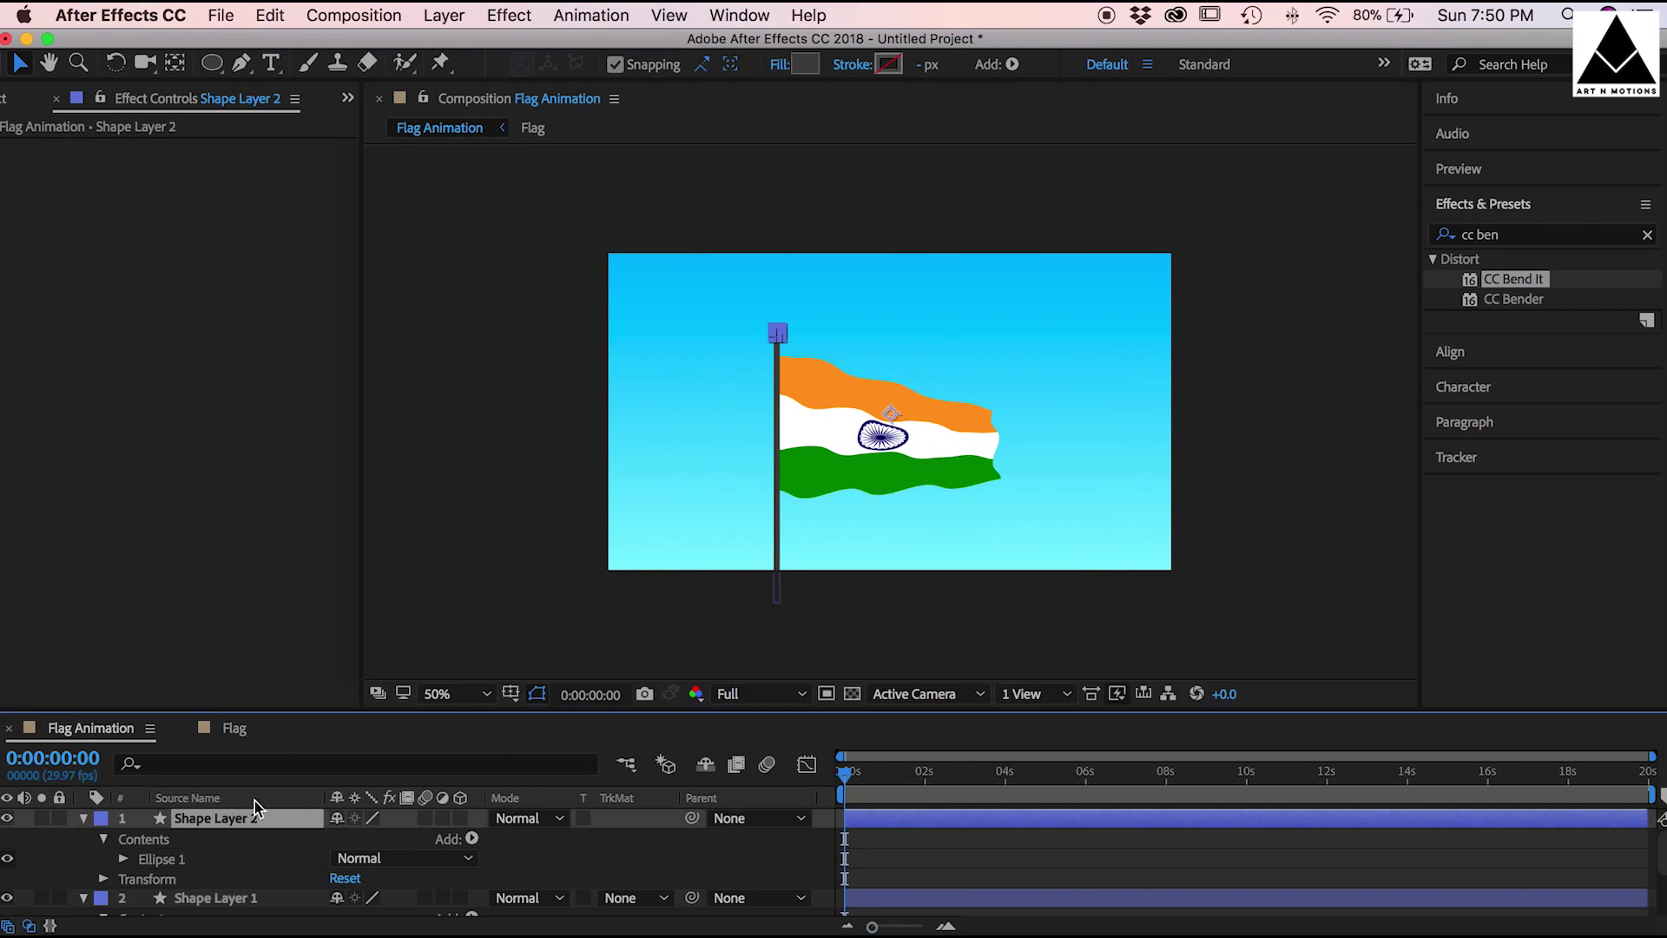
left_click(85, 818)
left_click(914, 838)
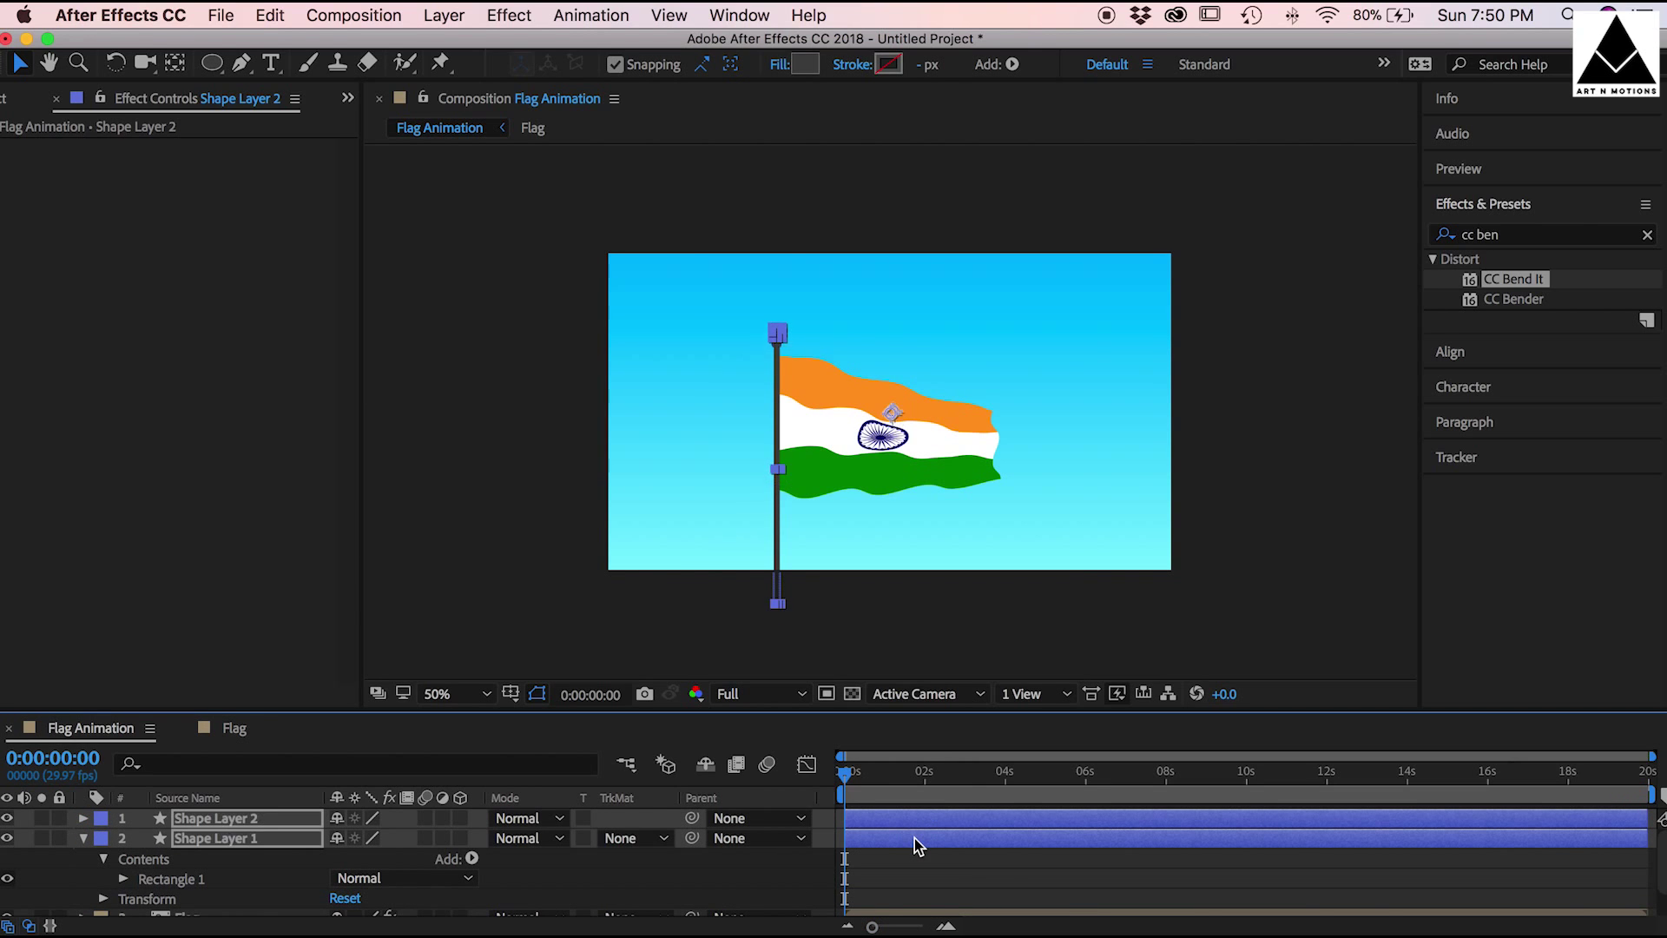
key("space")
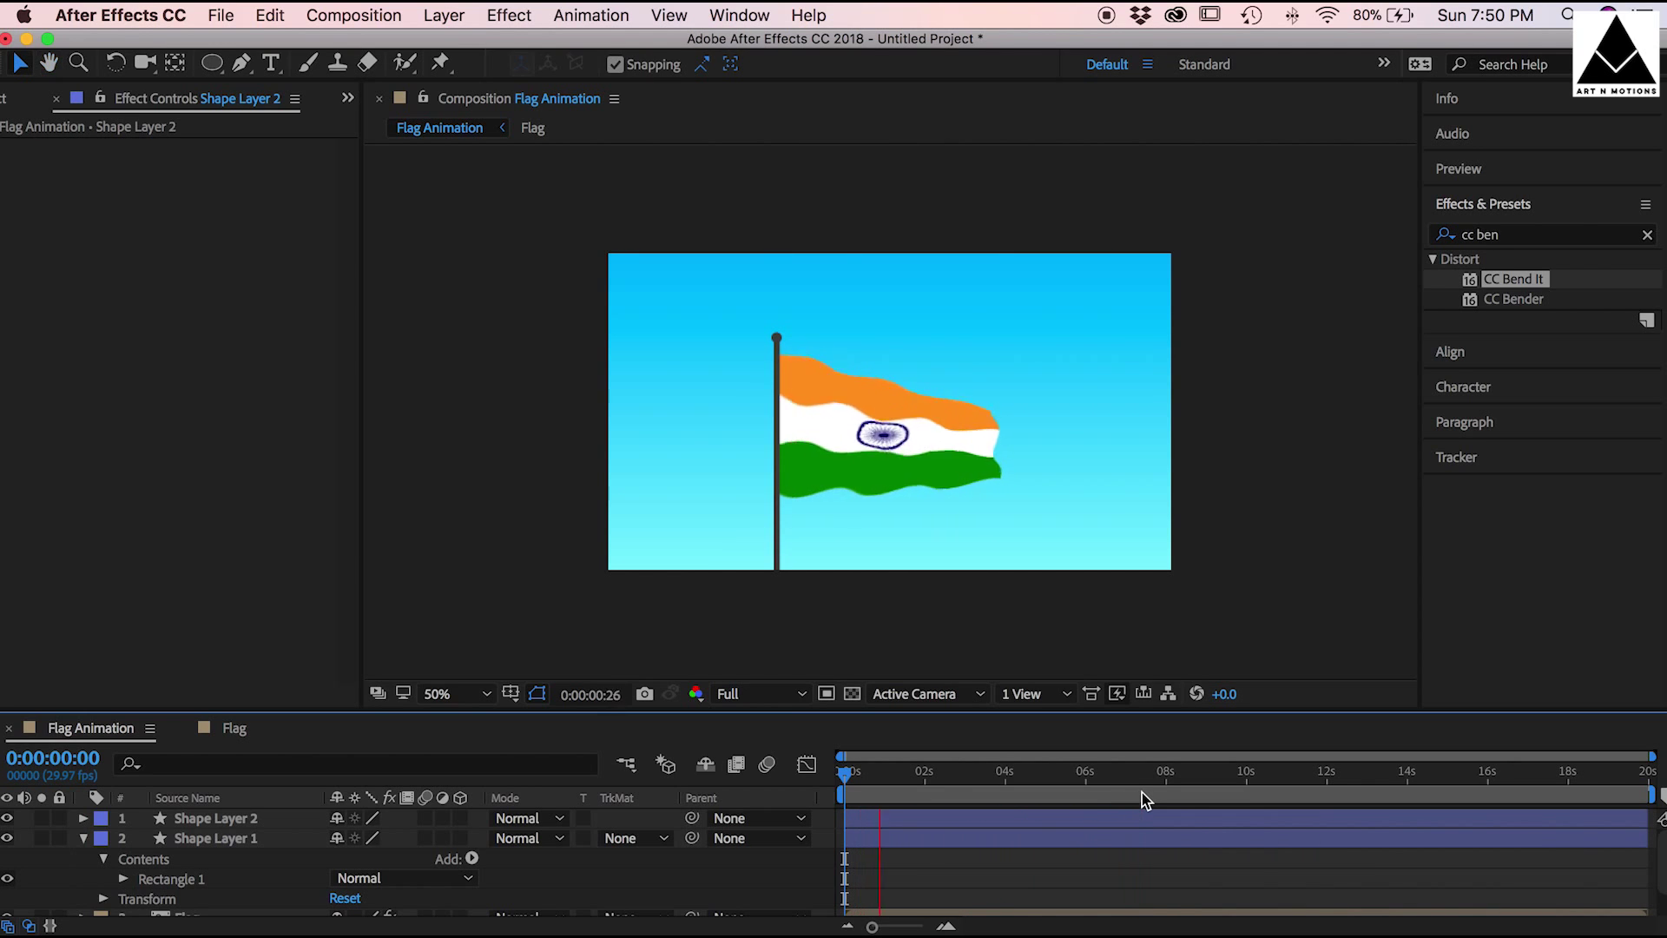
key("space")
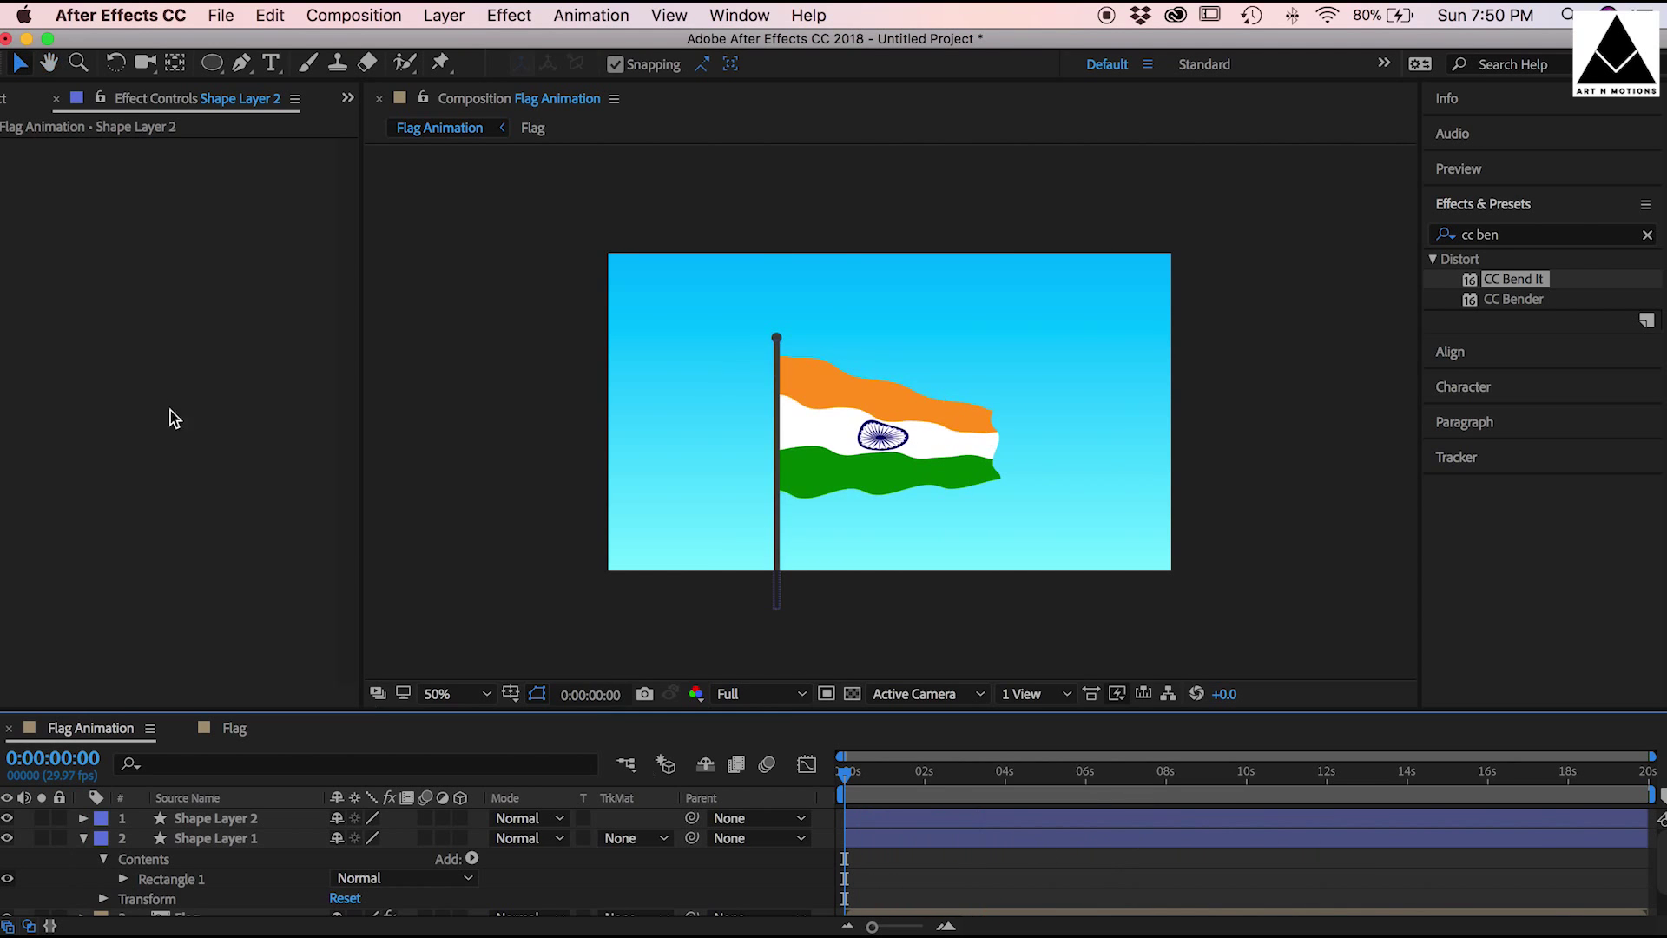
Step: Import Brazil.ai, UK.ai and USA.ai, and place USA.ai in the Flag comp above India
left_click(238, 736)
key("super+0")
left_click(220, 17)
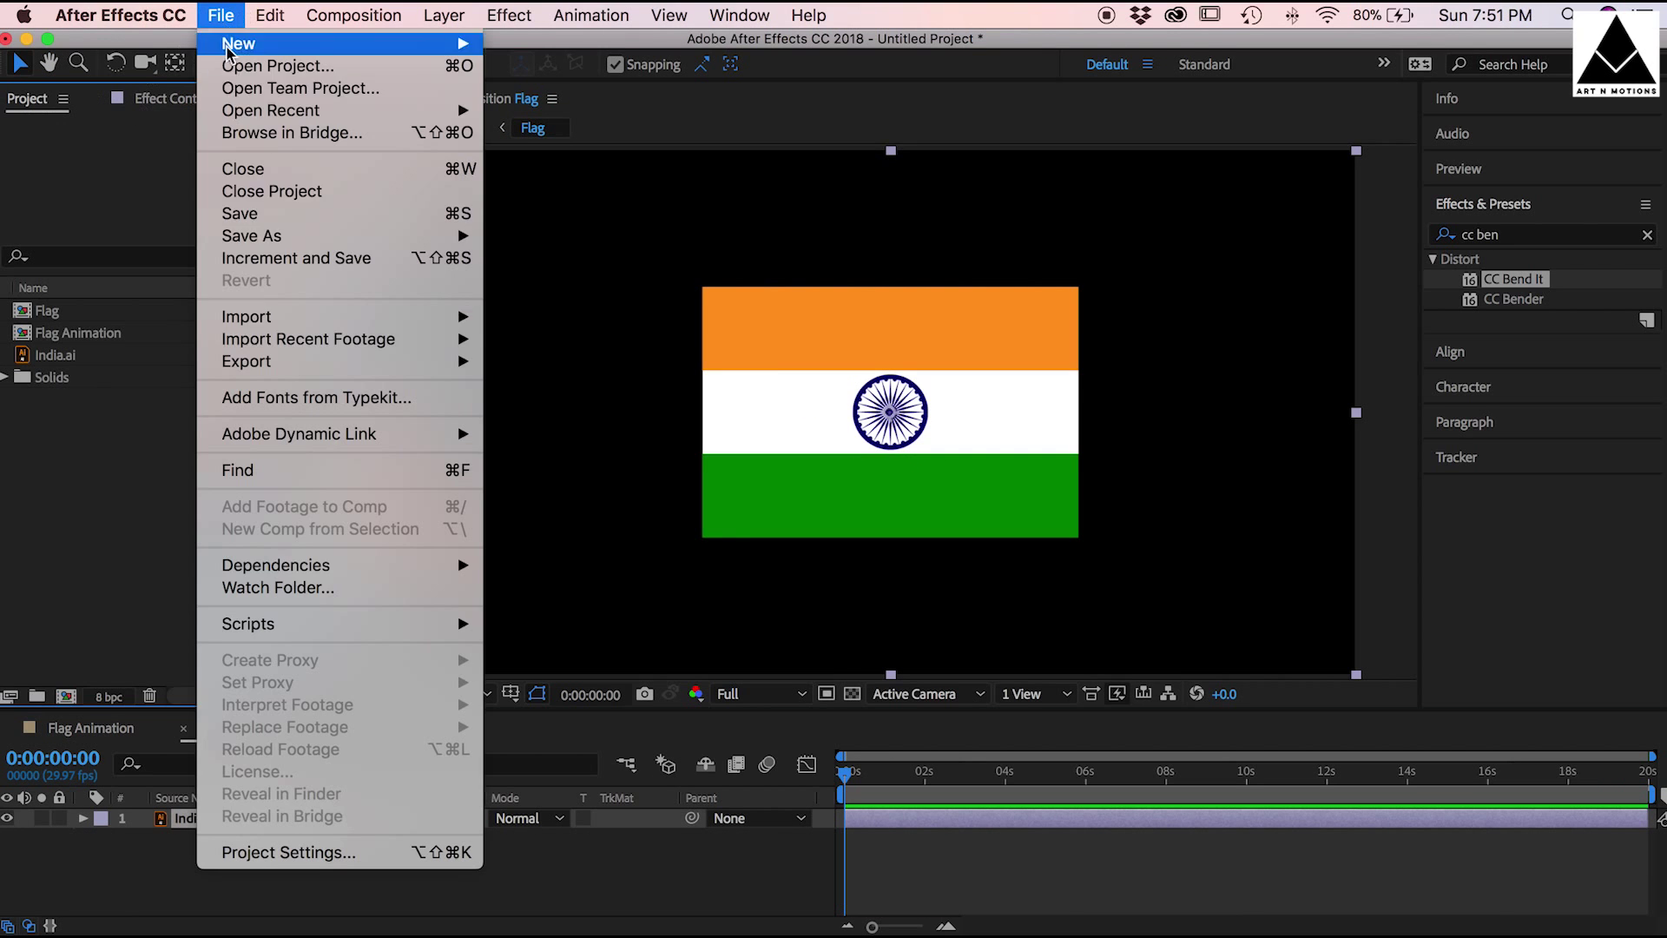
left_click(508, 316)
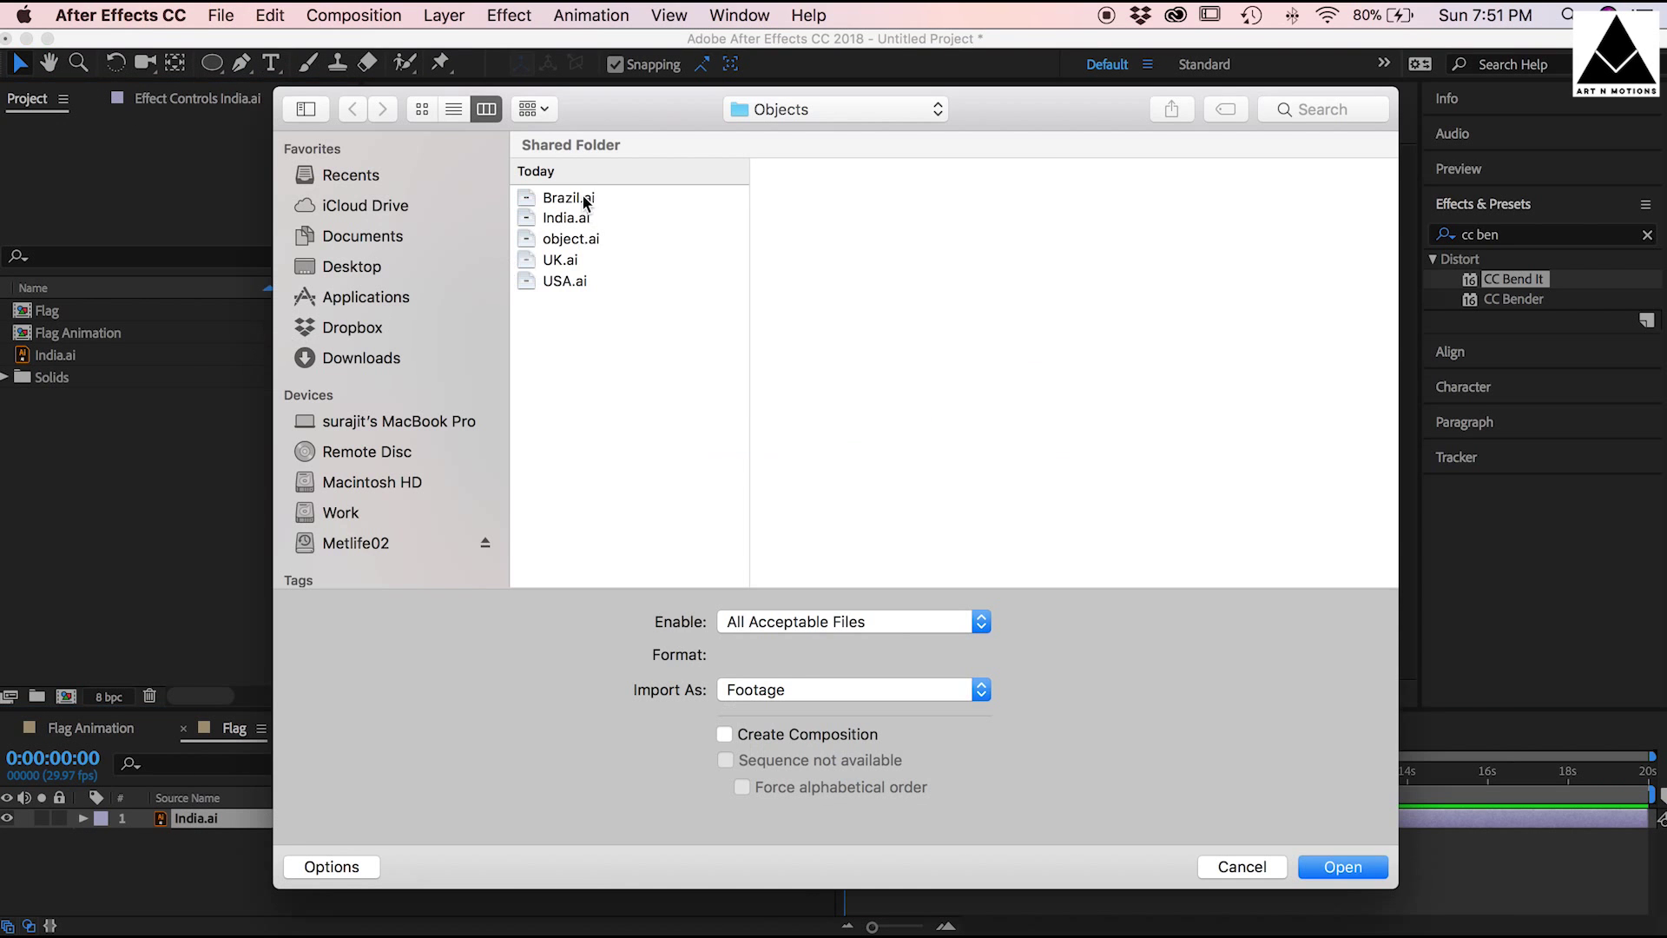
left_click(585, 203)
left_click(562, 260, "super")
left_click(565, 280, "super")
left_click(1342, 871)
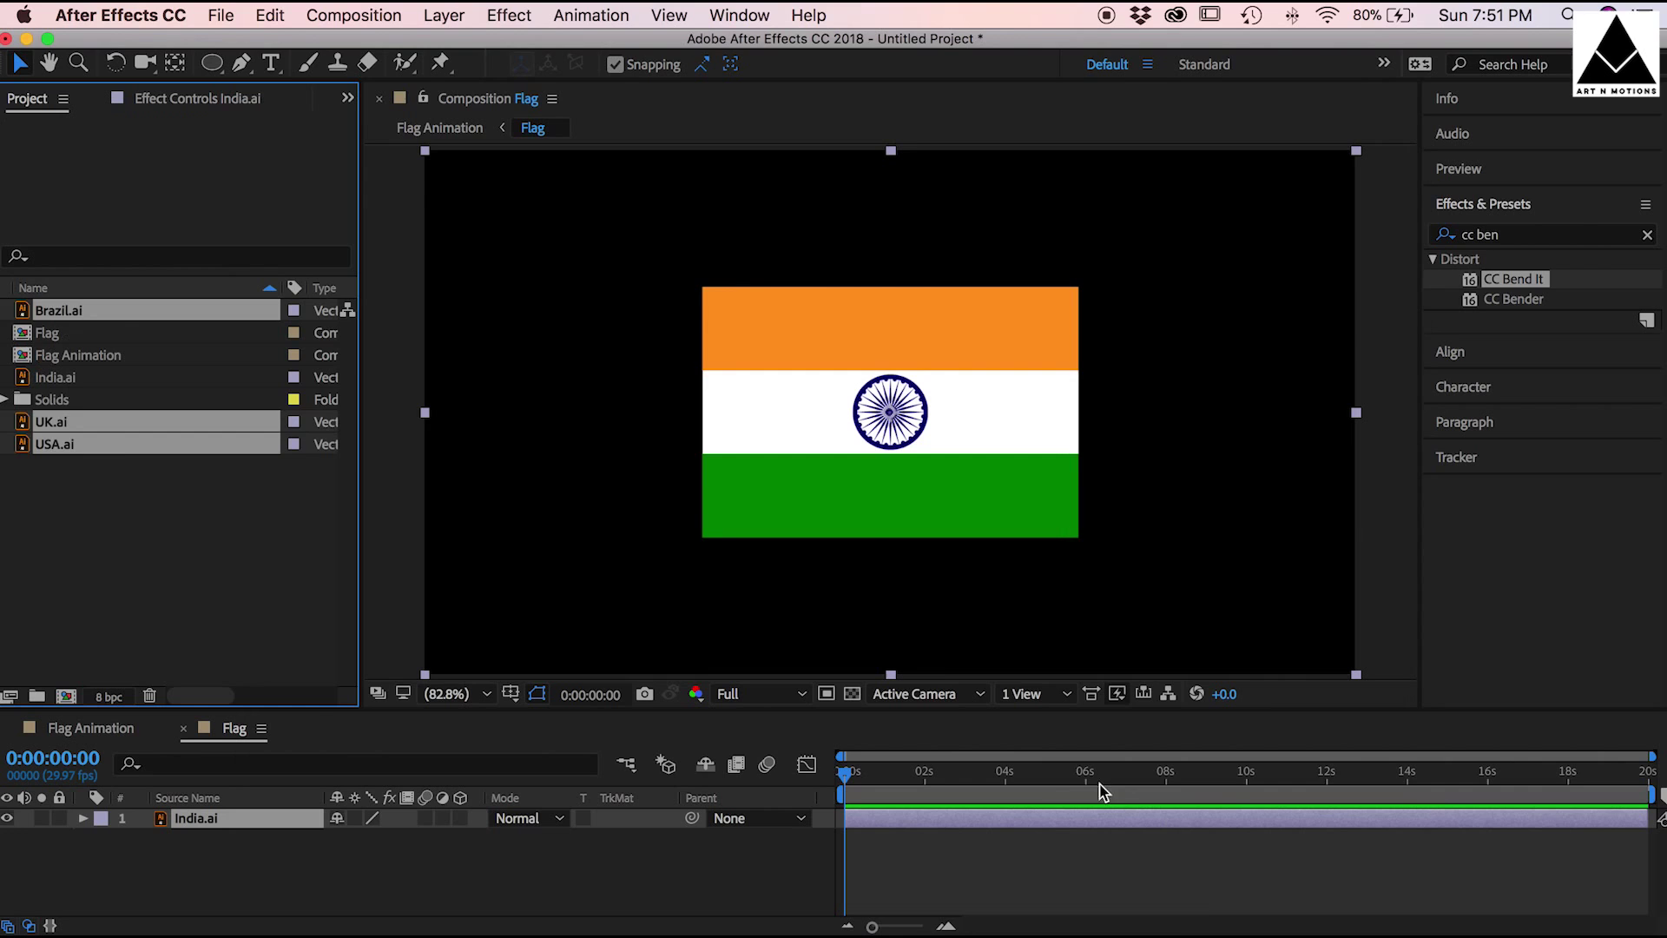
left_click(93, 507)
left_click_drag(58, 446, 105, 833)
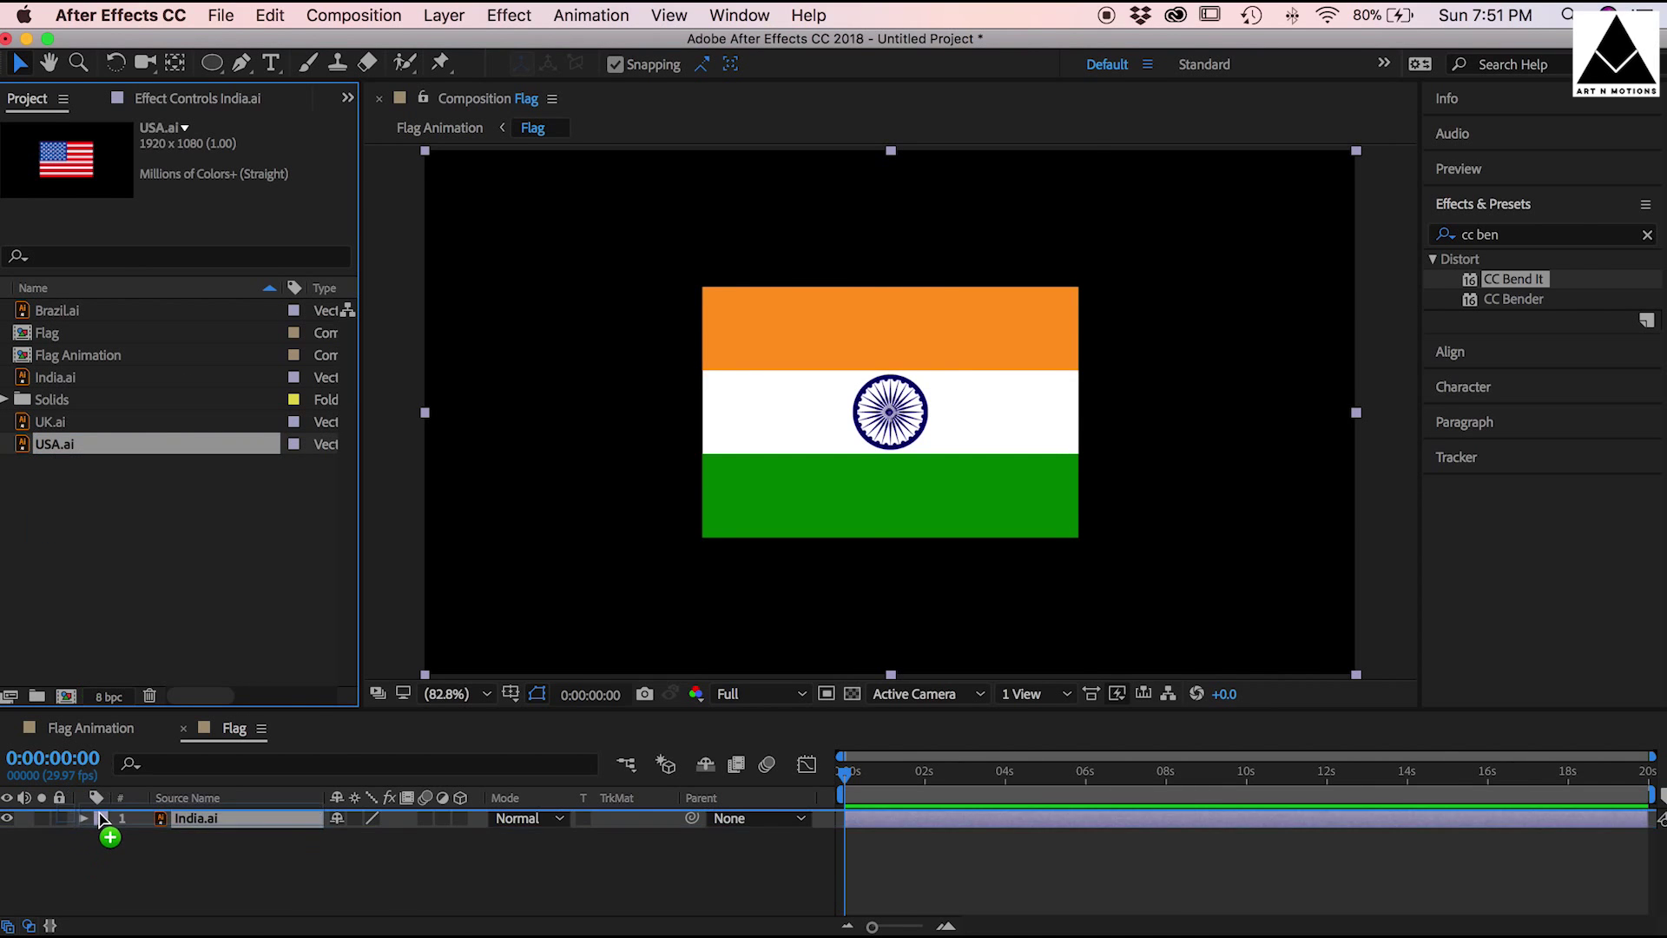
Step: Add UK.ai as the top Flag layer and check it waving in Flag Animation
left_click(91, 729)
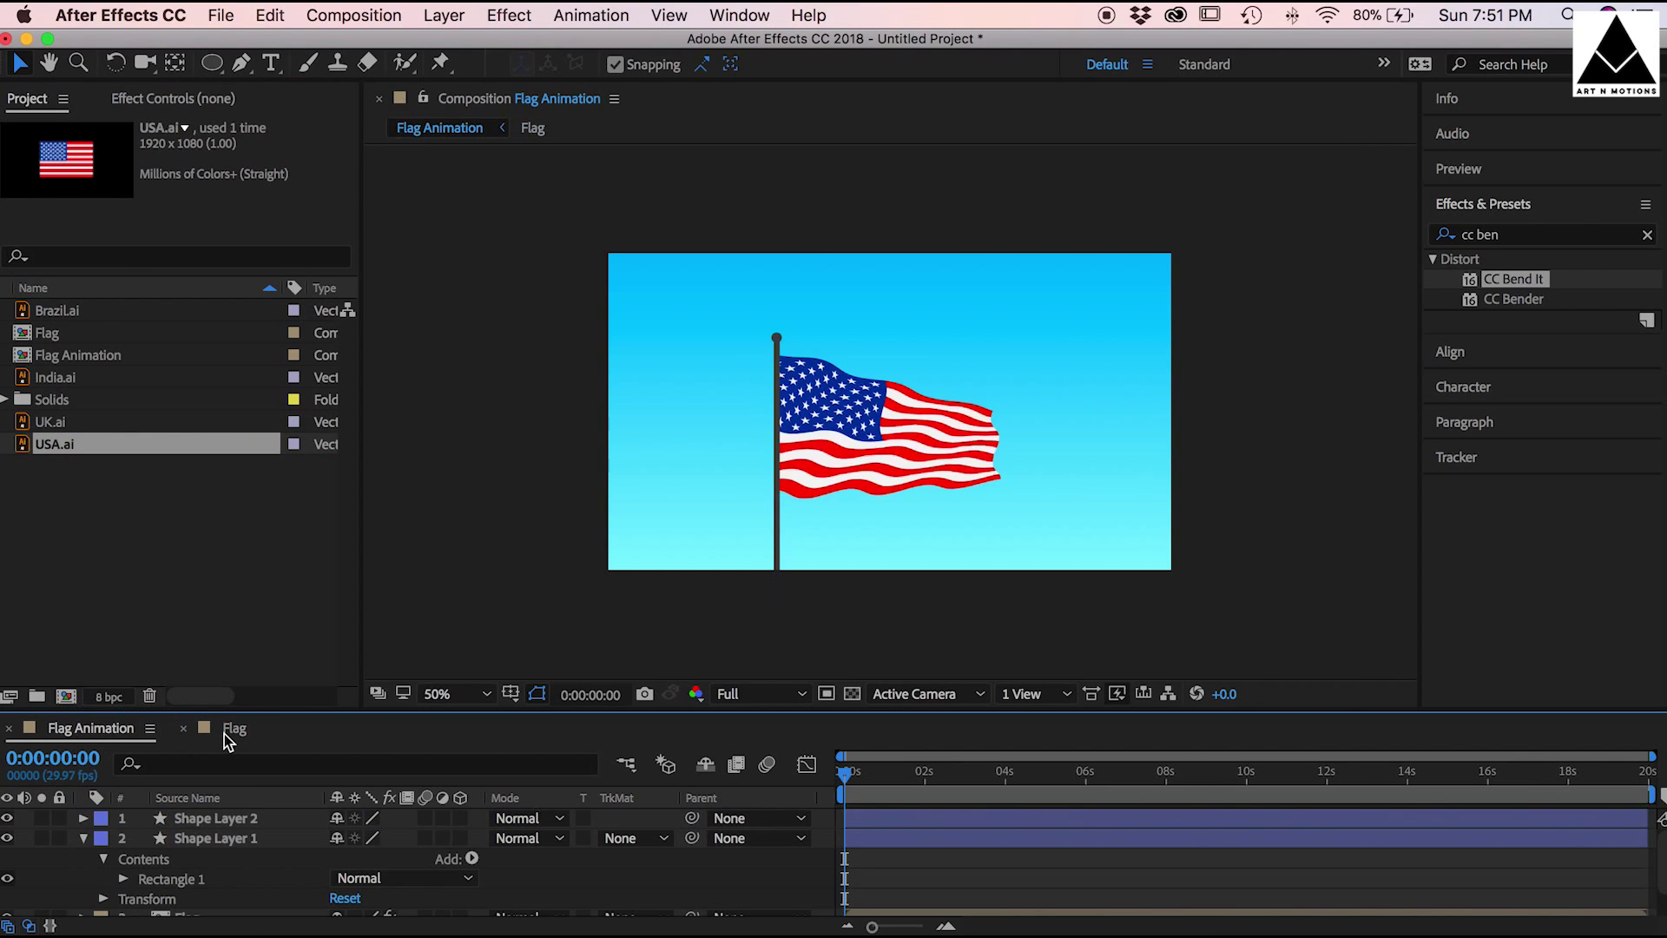
left_click(234, 730)
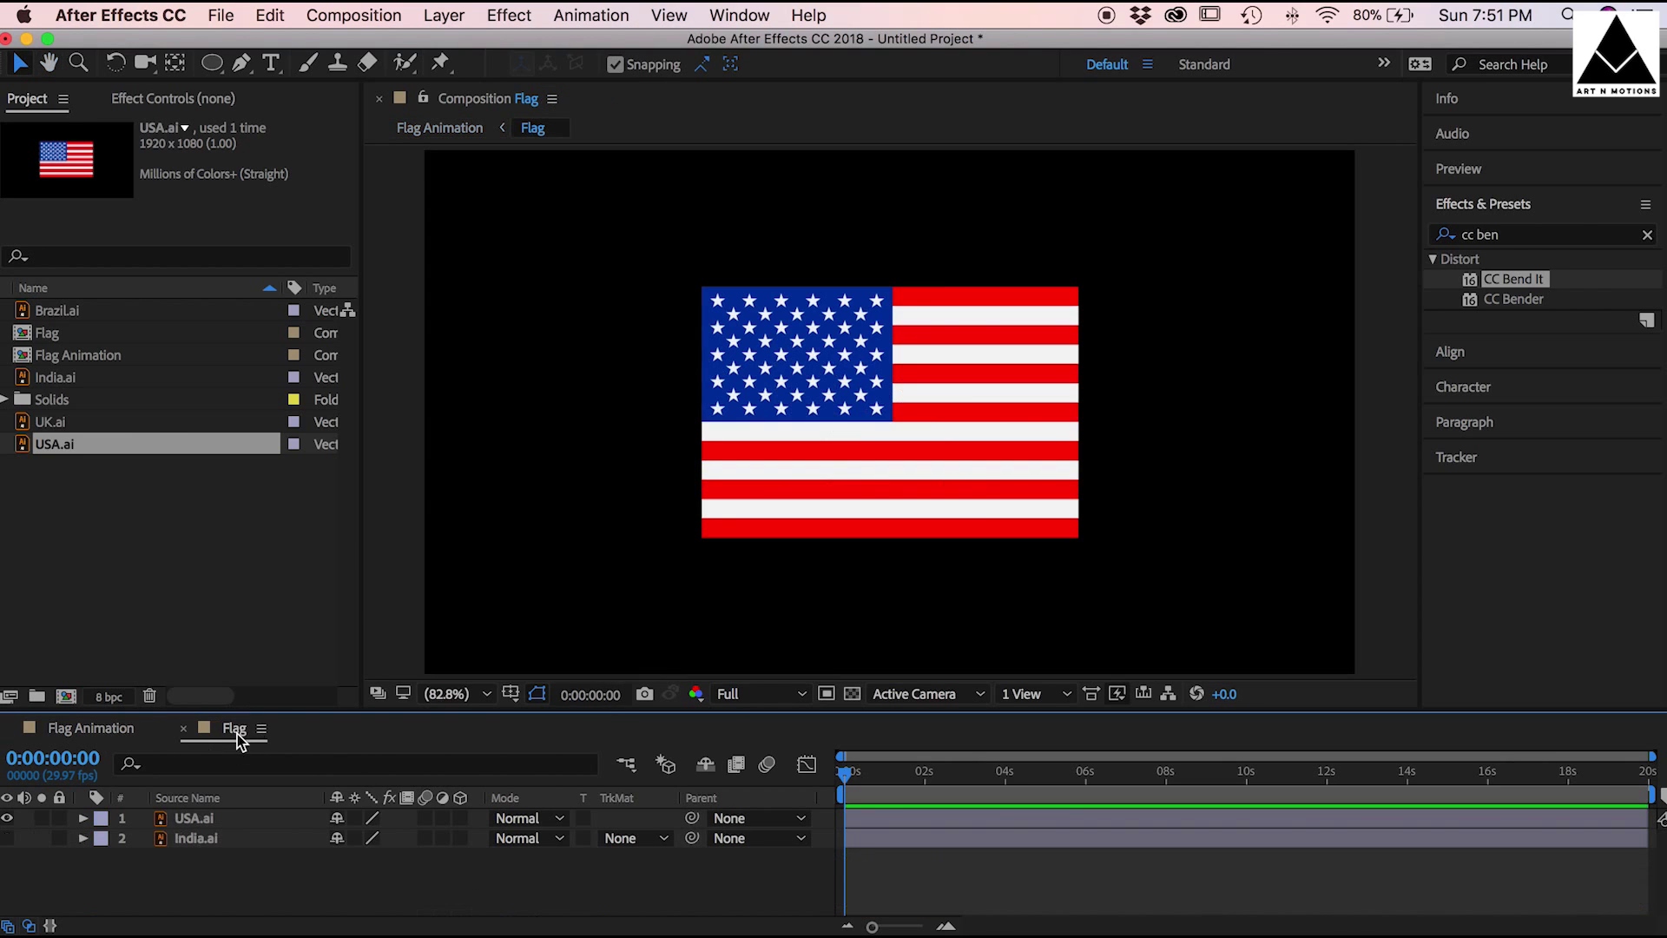
left_click_drag(52, 420, 104, 847)
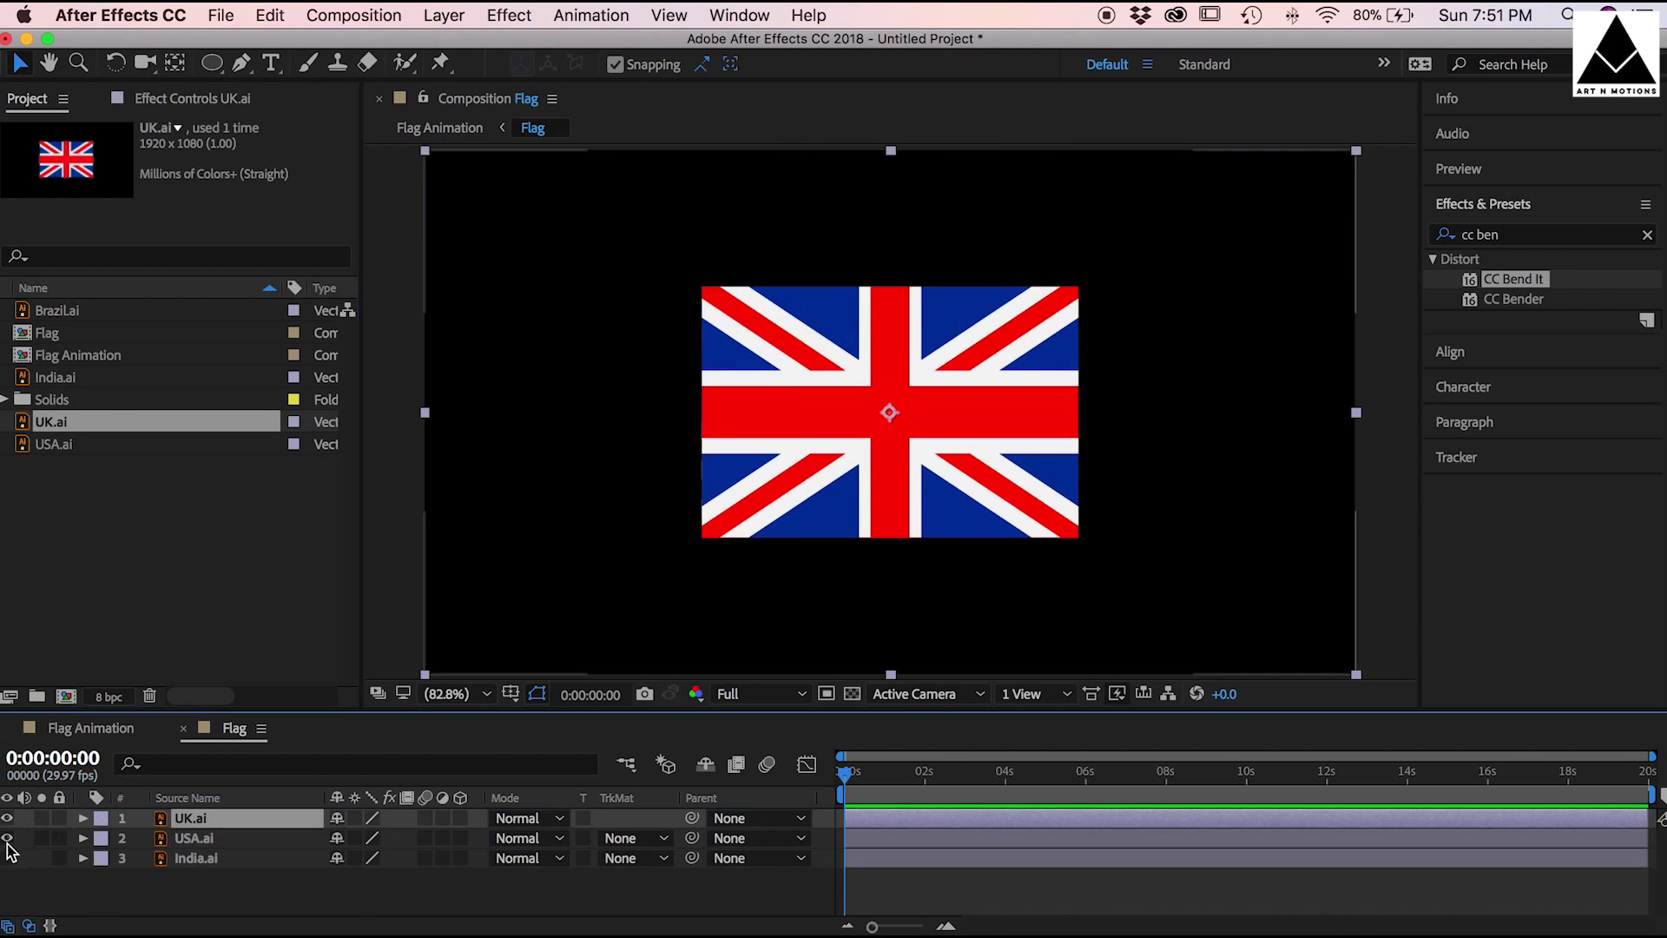
left_click(90, 725)
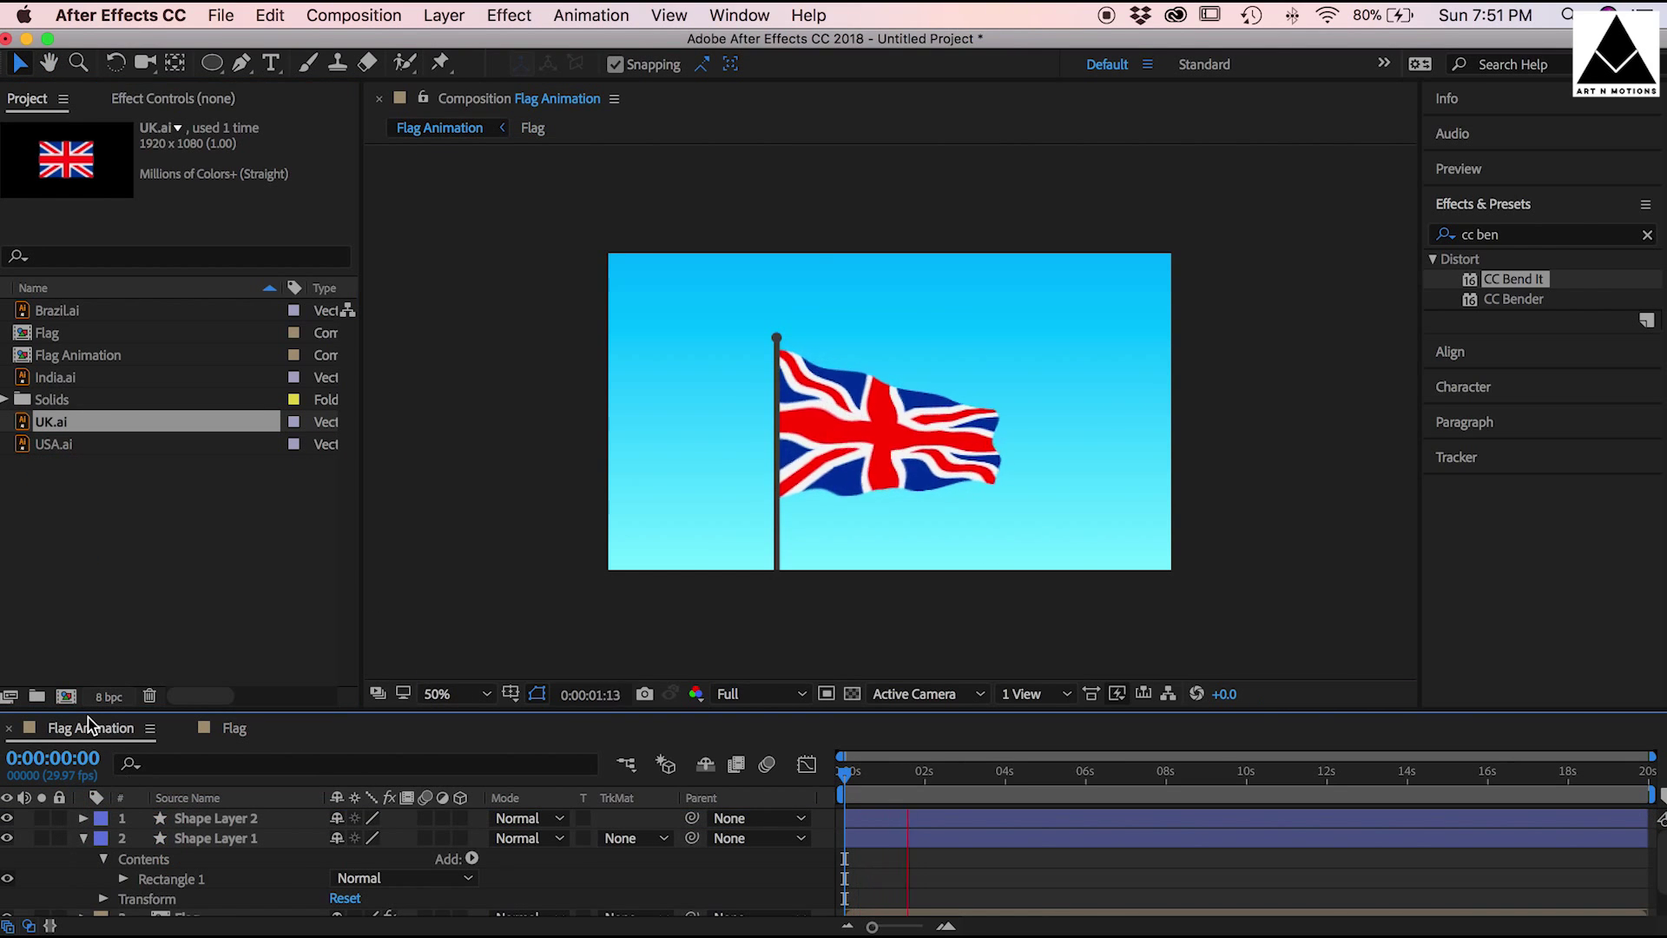
left_click(234, 727)
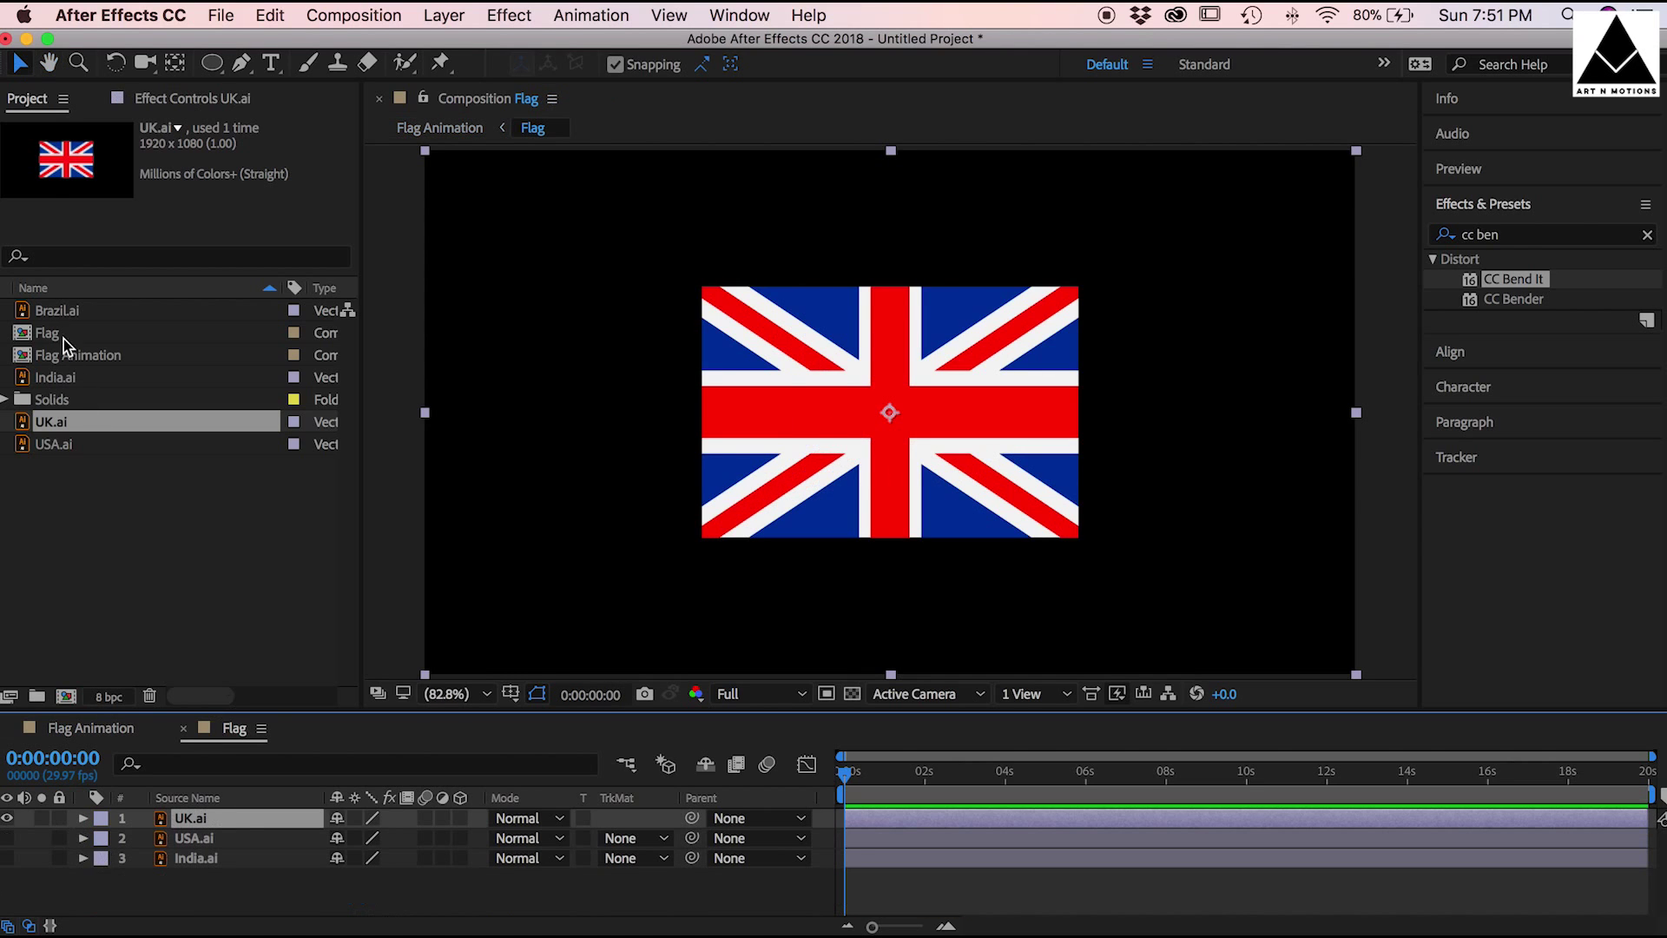
Step: Add Brazil.ai as the top Flag layer and preview it waving on the pole
left_click(59, 312)
left_click_drag(73, 342, 148, 795)
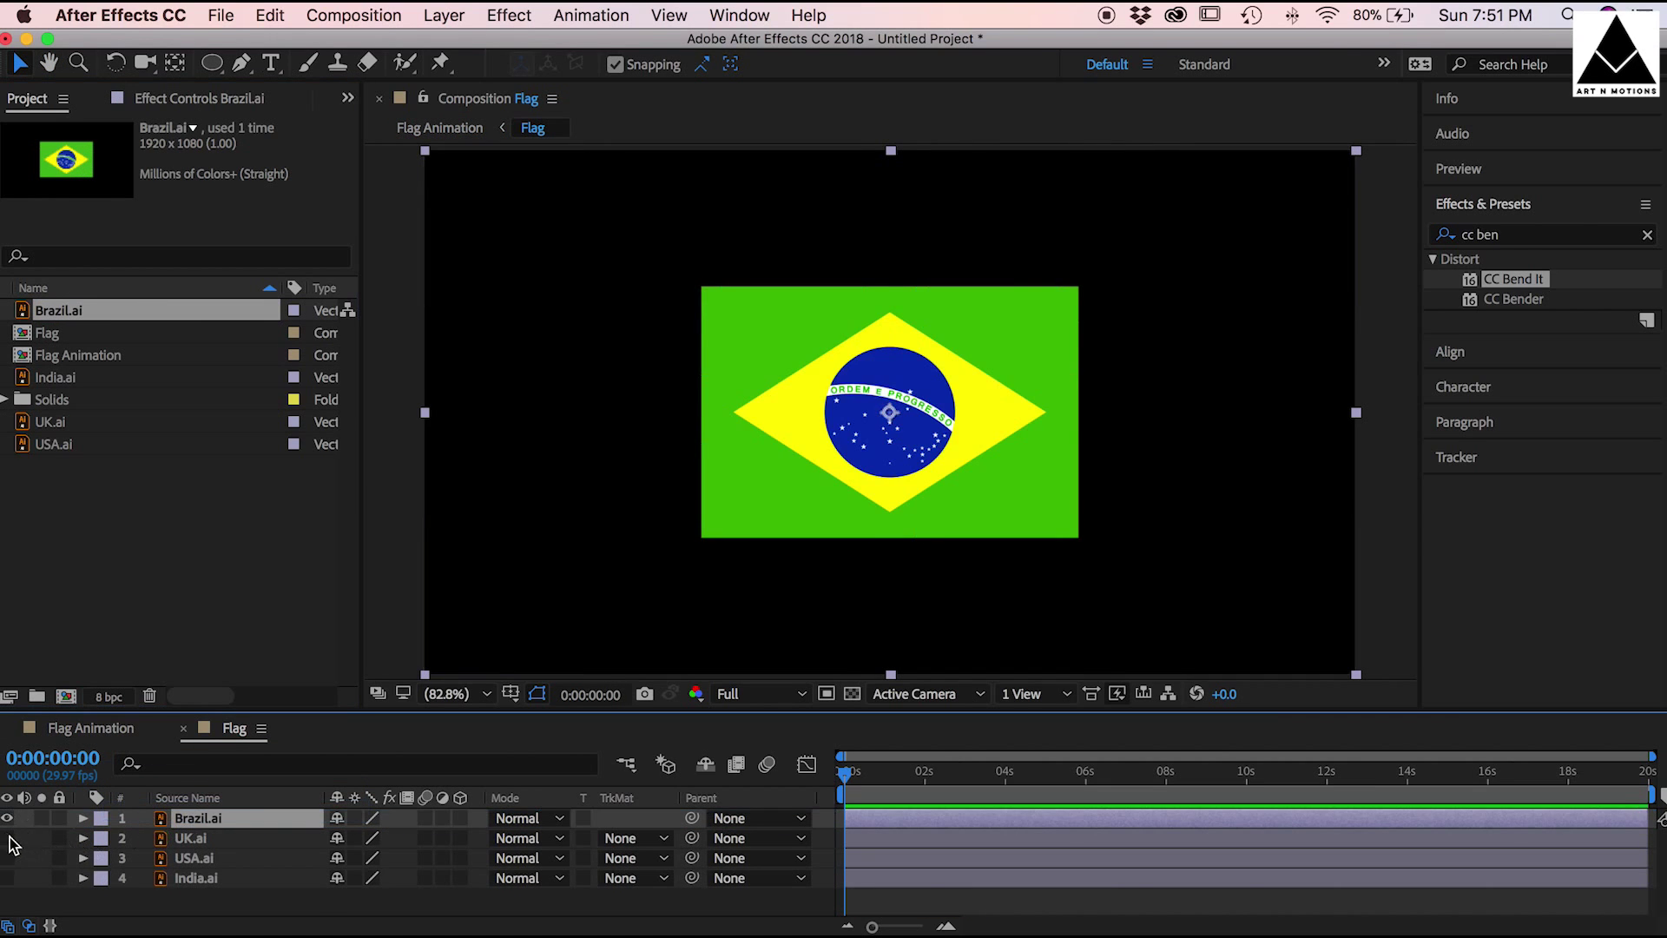
left_click(91, 728)
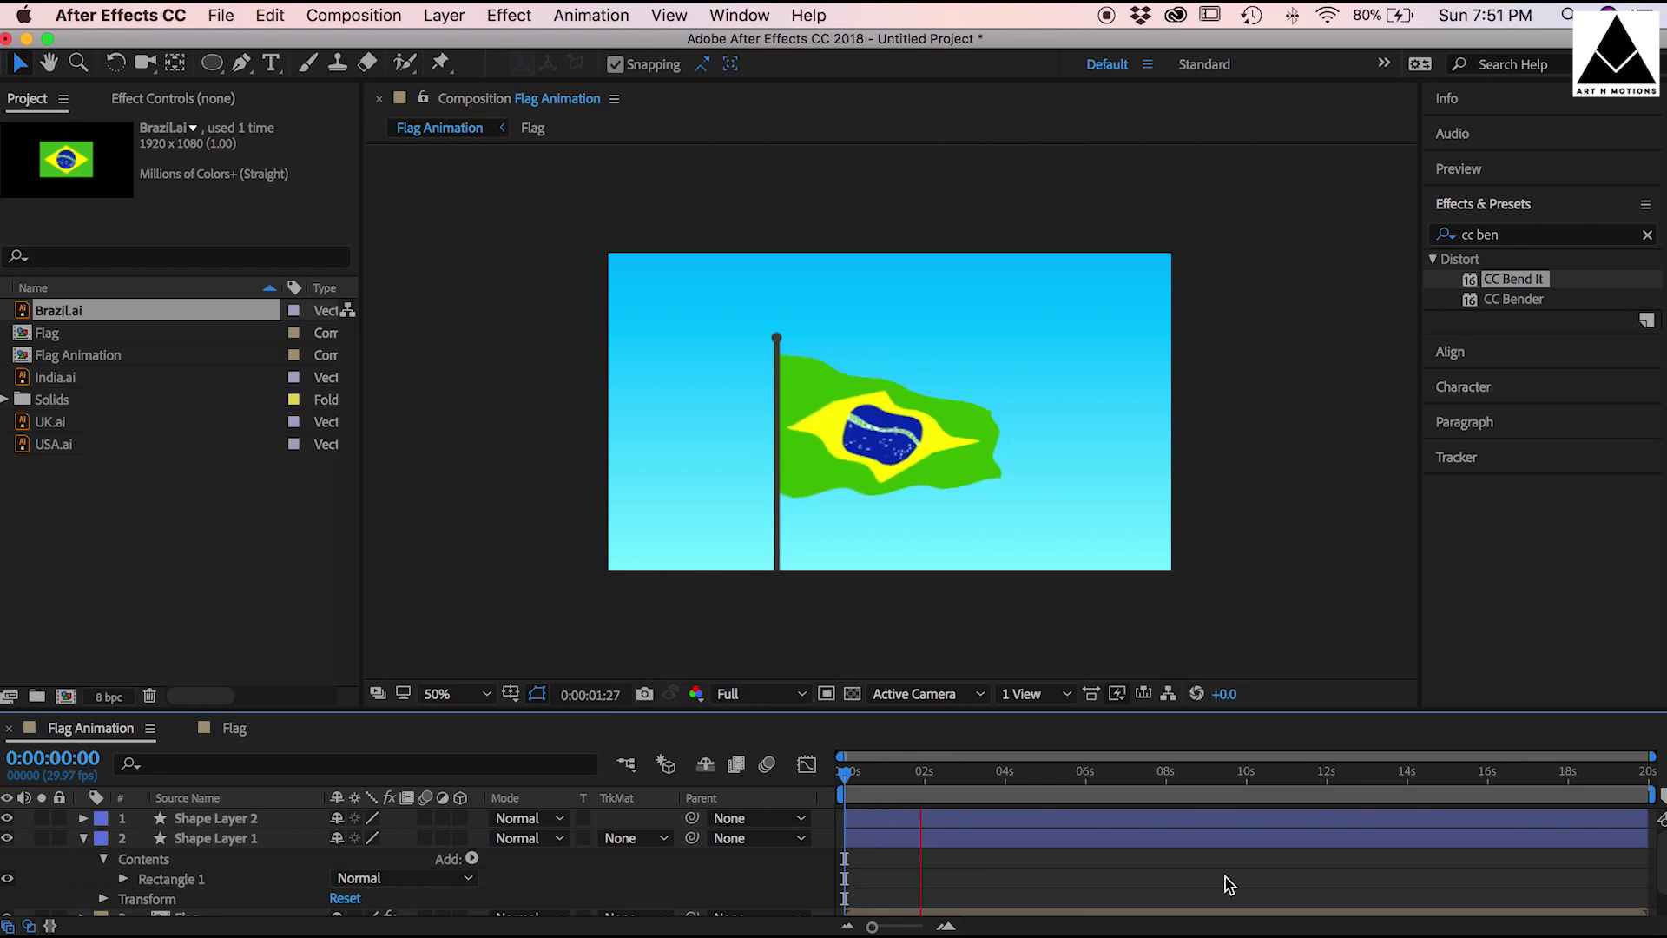
key("space")
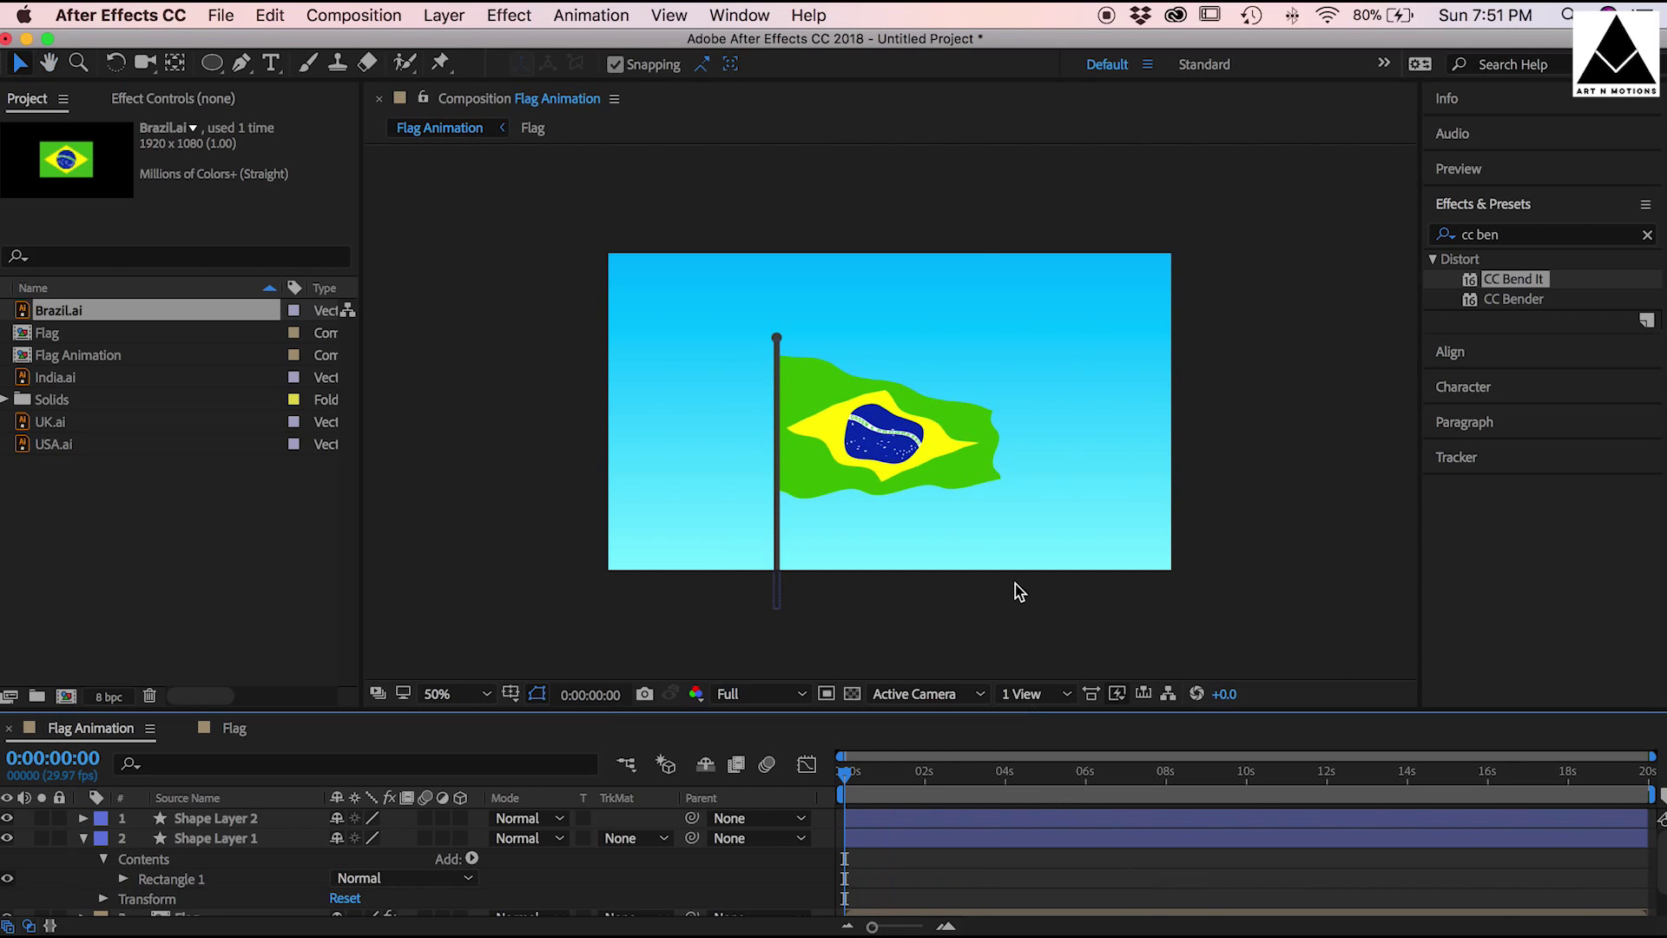
key("period")
Step: Preview the waving flag animation, switch the displayed flag from UK to USA, then stop playback
key("space")
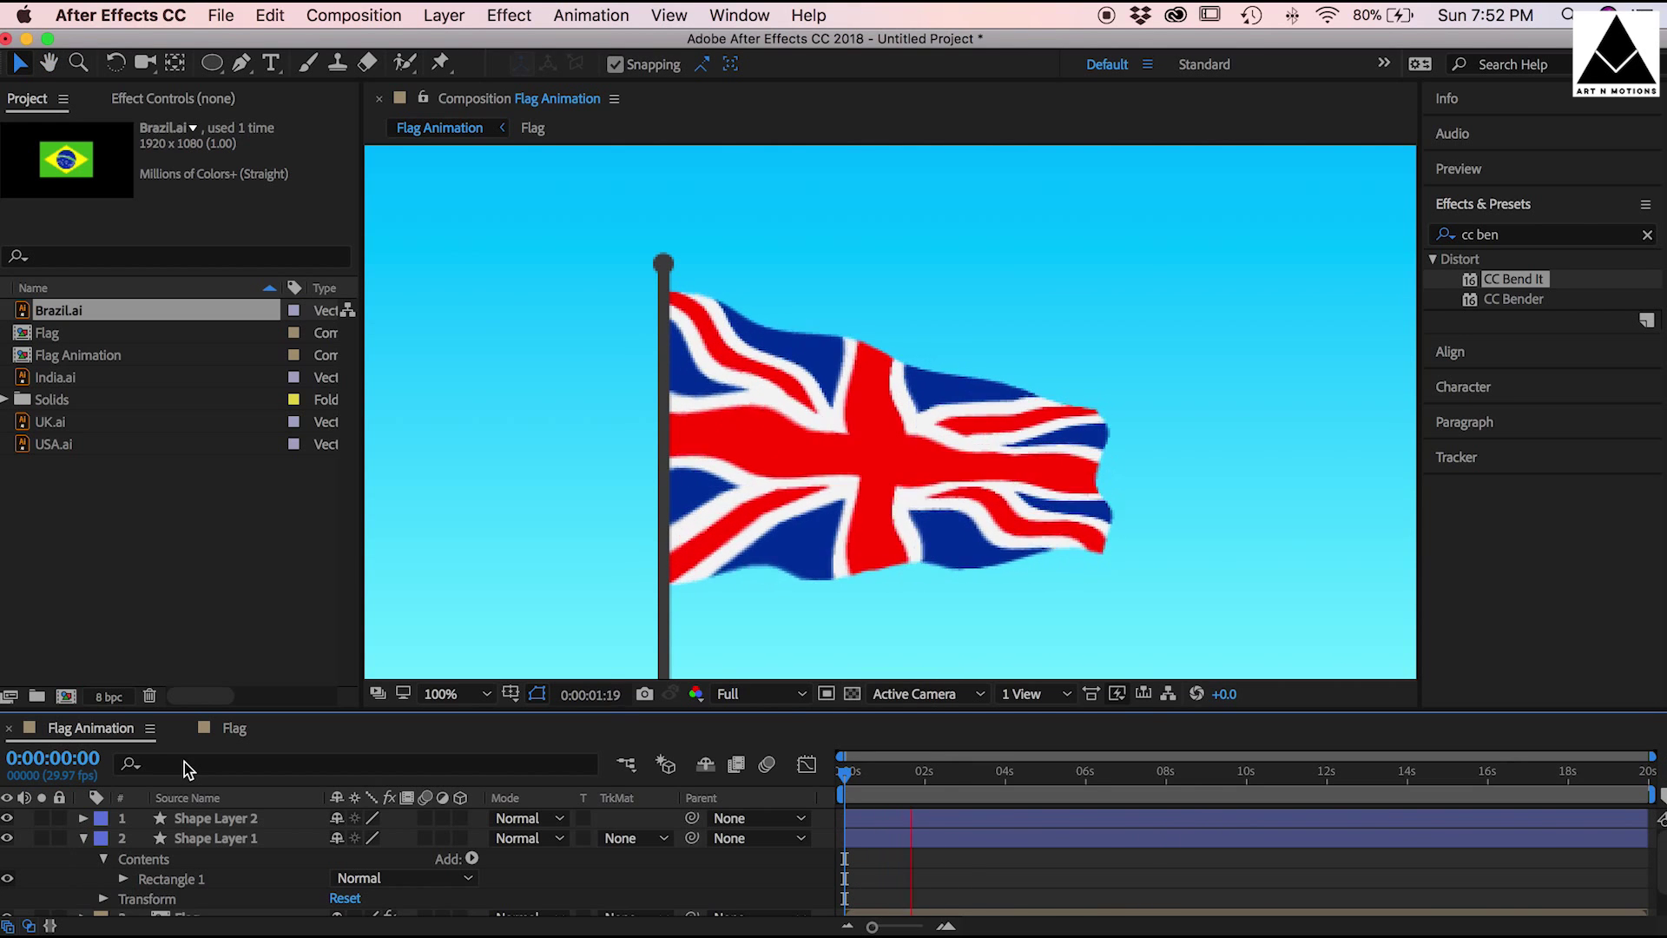
left_click(61, 736)
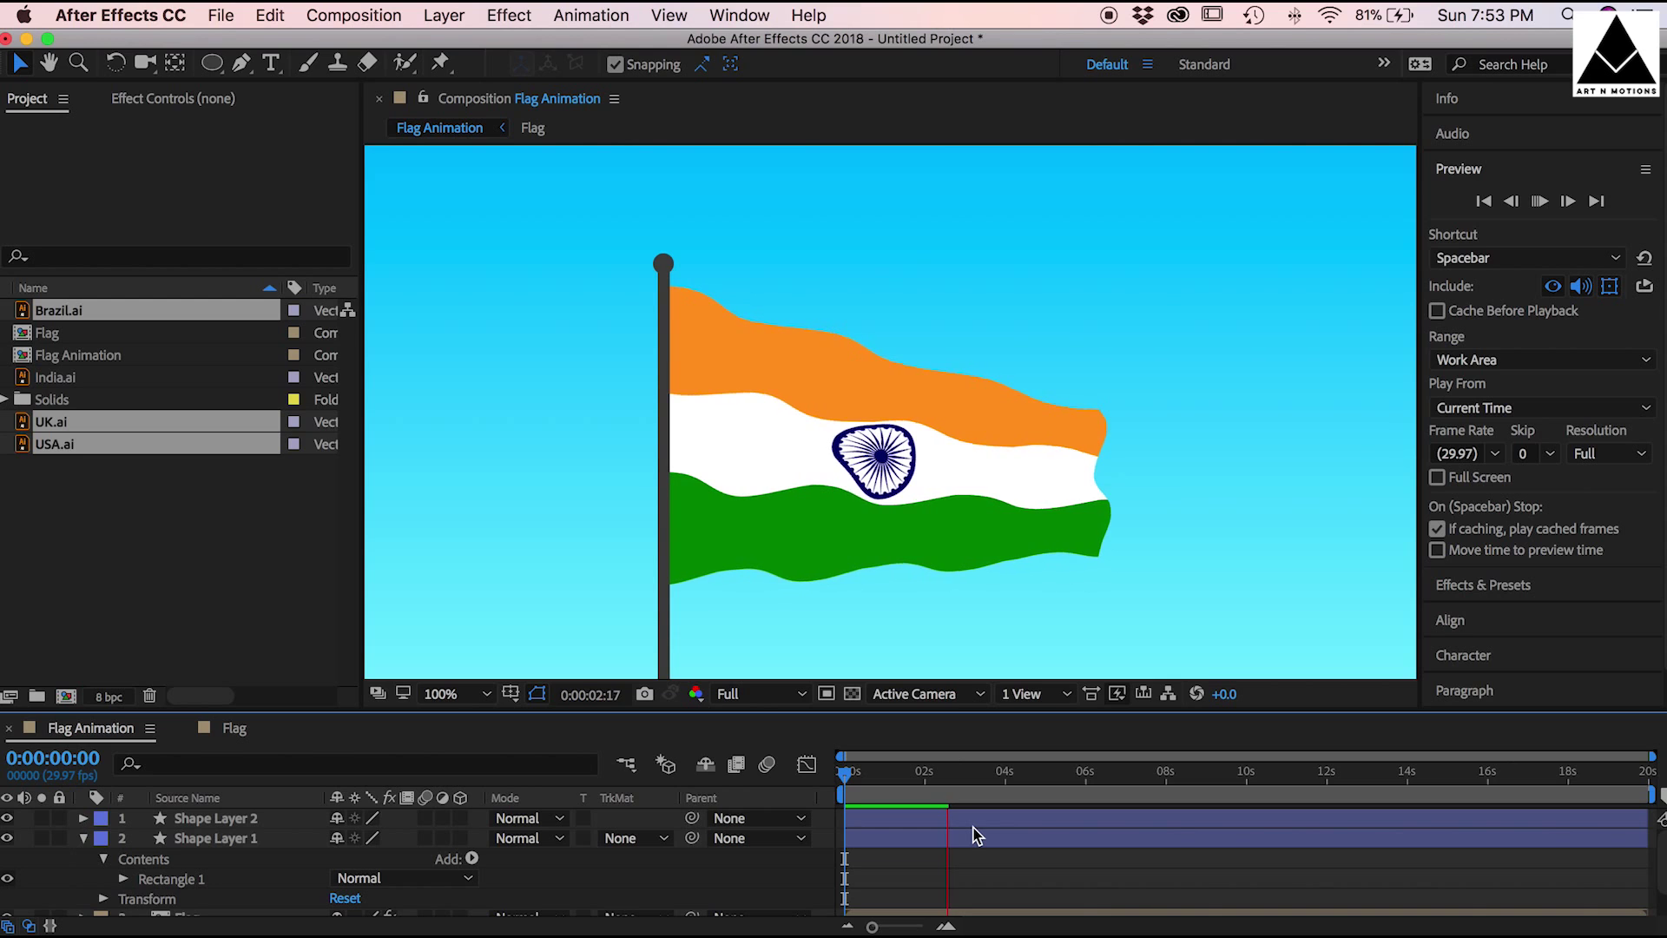
key("space")
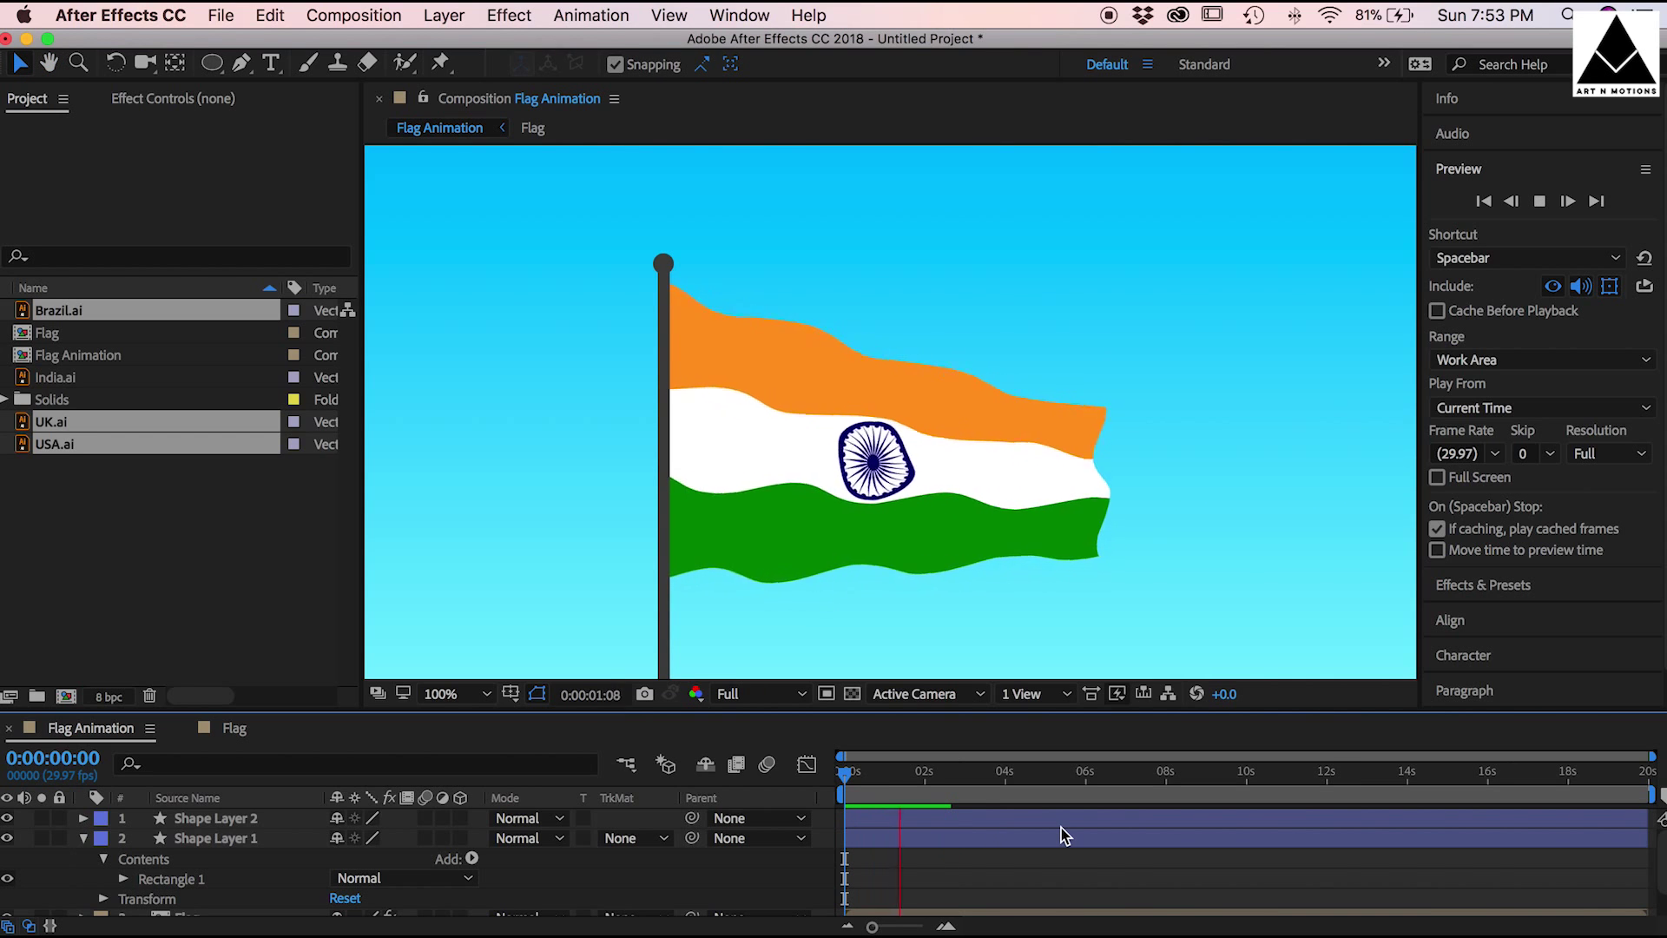
key("space")
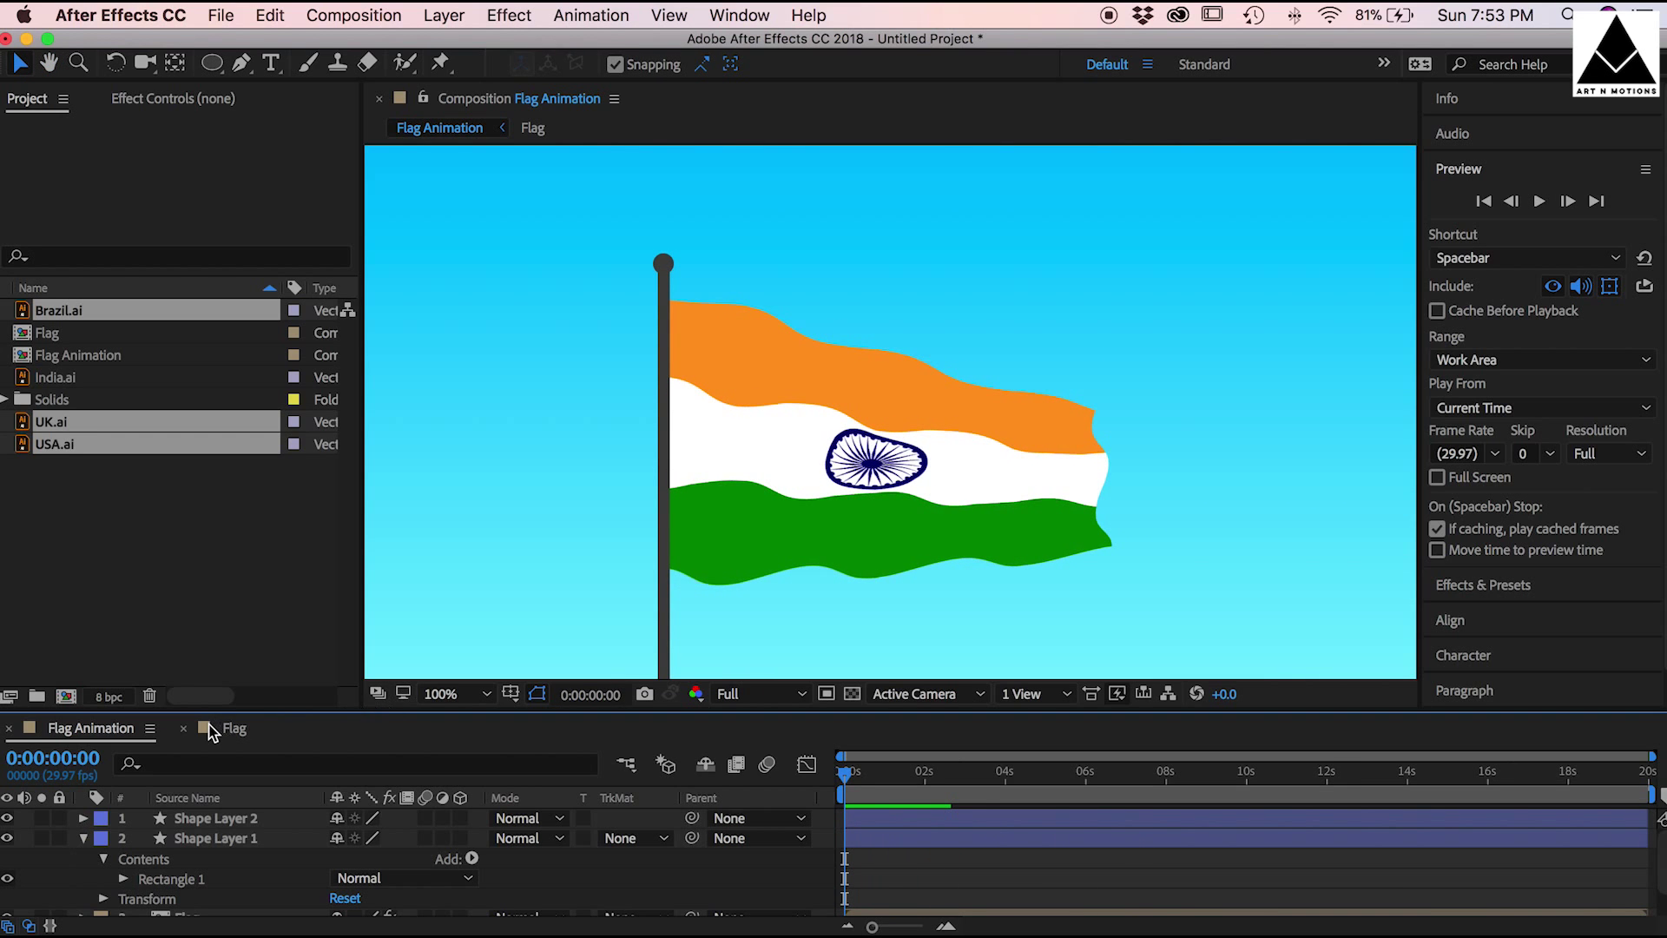